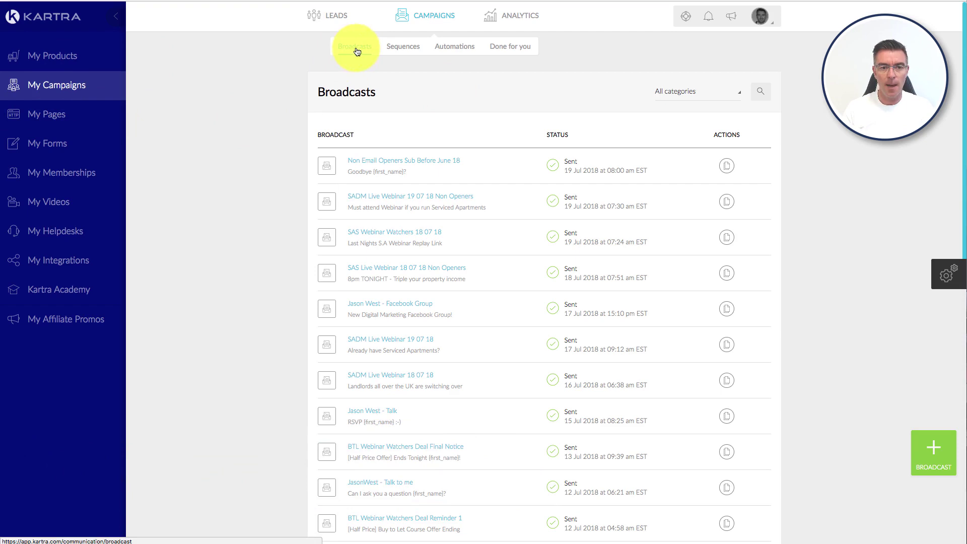
# Step: Start a new broadcast named 'Demo Broadcast'
pyautogui.click(929, 448)
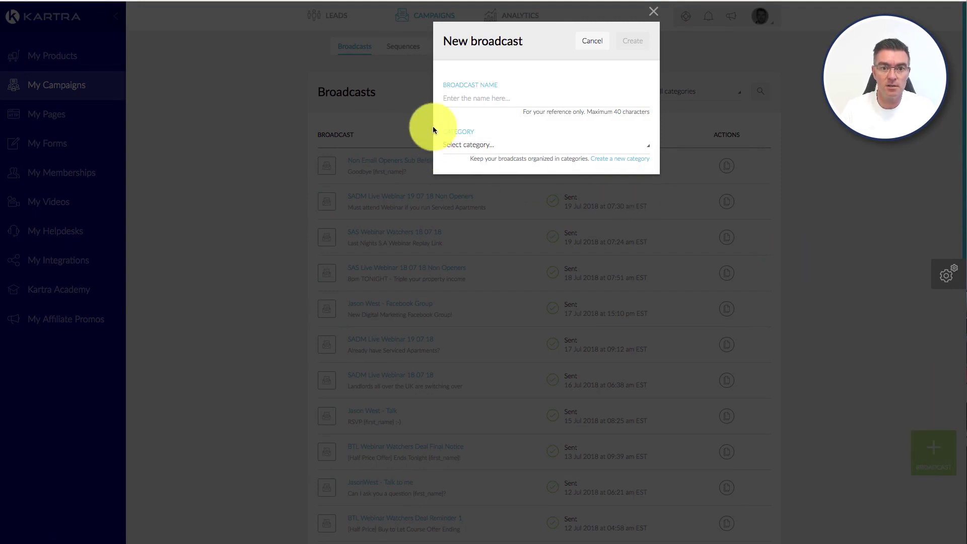
pyautogui.click(463, 97)
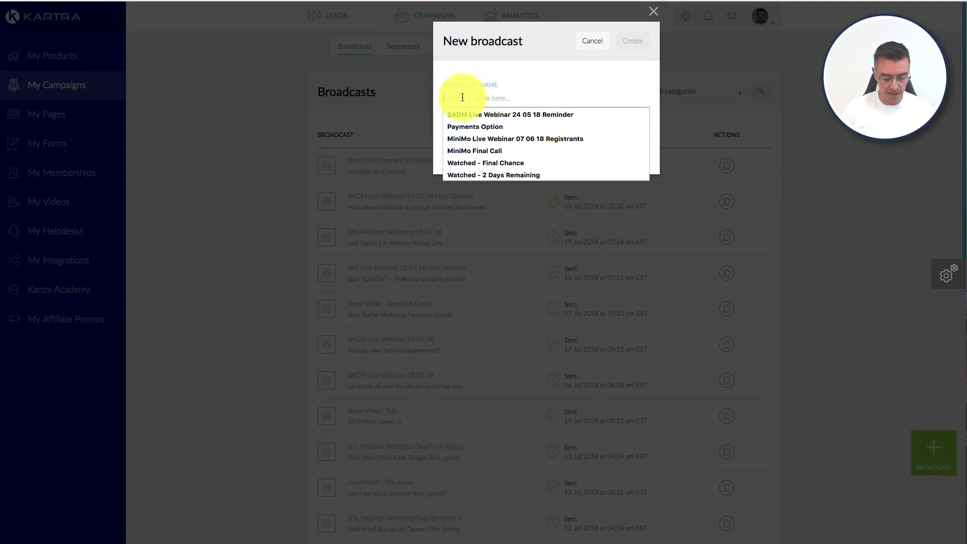
pyautogui.write('Demo Bro')
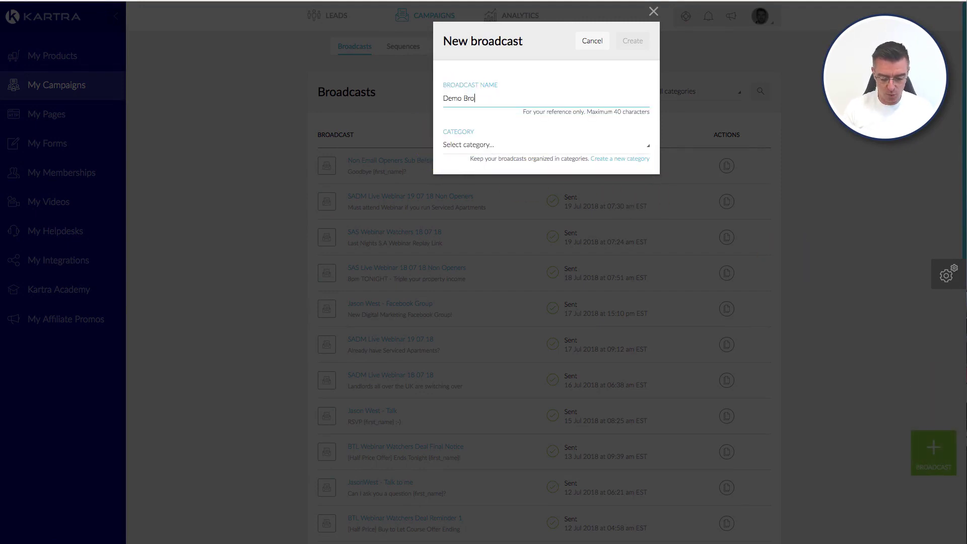
pyautogui.write('adcast')
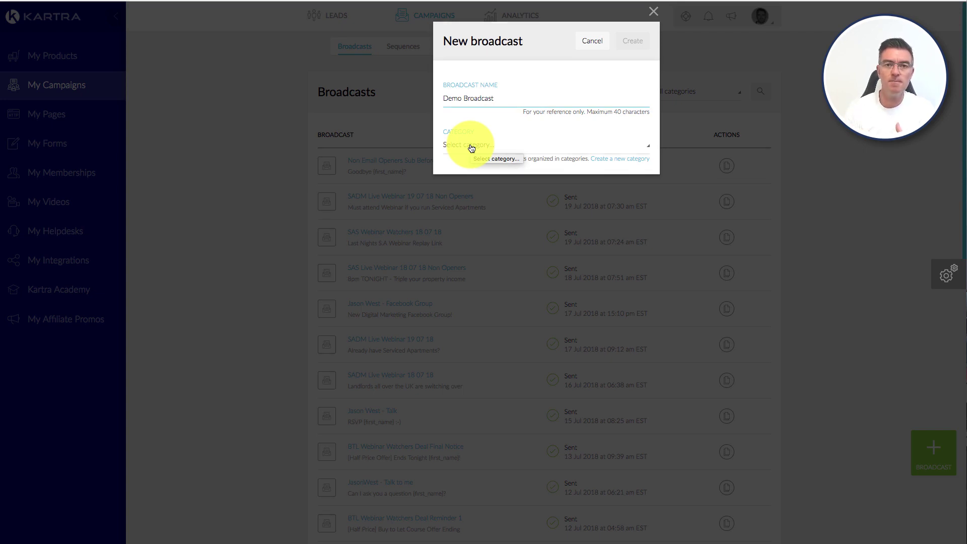
pyautogui.click(470, 148)
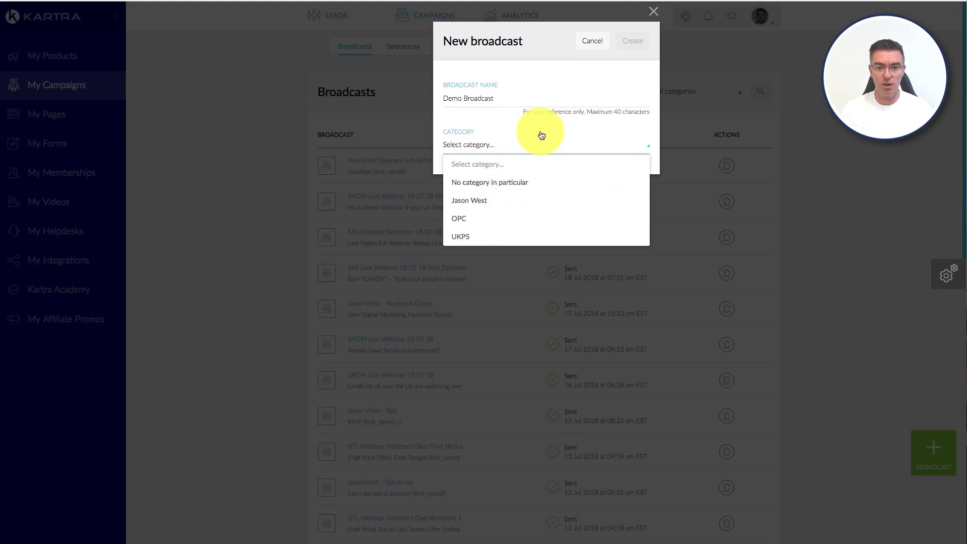
pyautogui.click(542, 136)
# Step: Add a 'Kartra Demos' category, file the broadcast under it, and create the broadcast
pyautogui.click(629, 159)
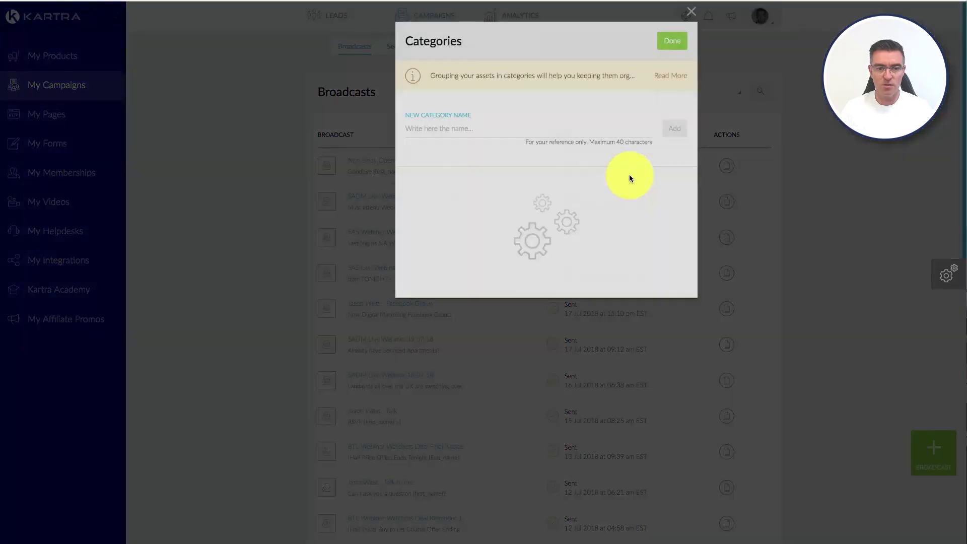
pyautogui.click(482, 132)
pyautogui.write('K')
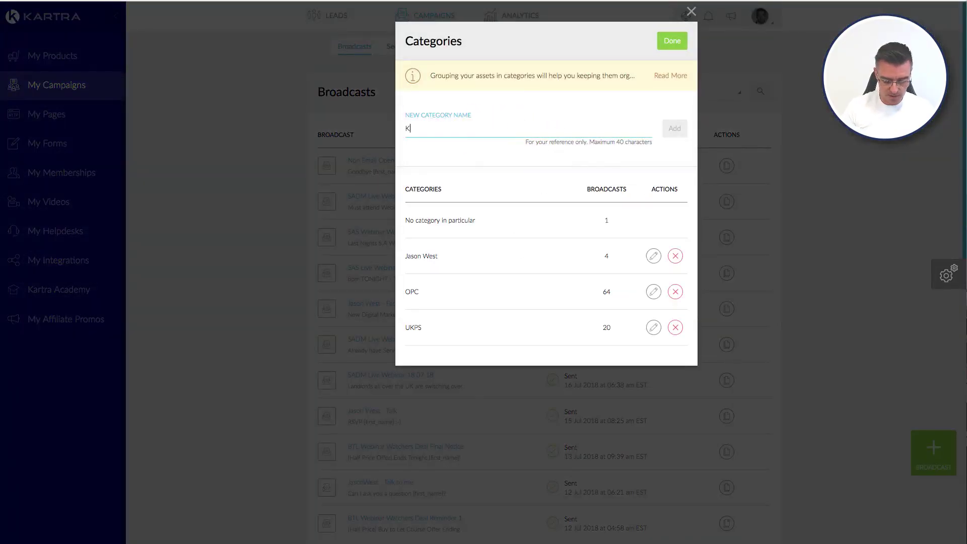
pyautogui.write('artra Demos')
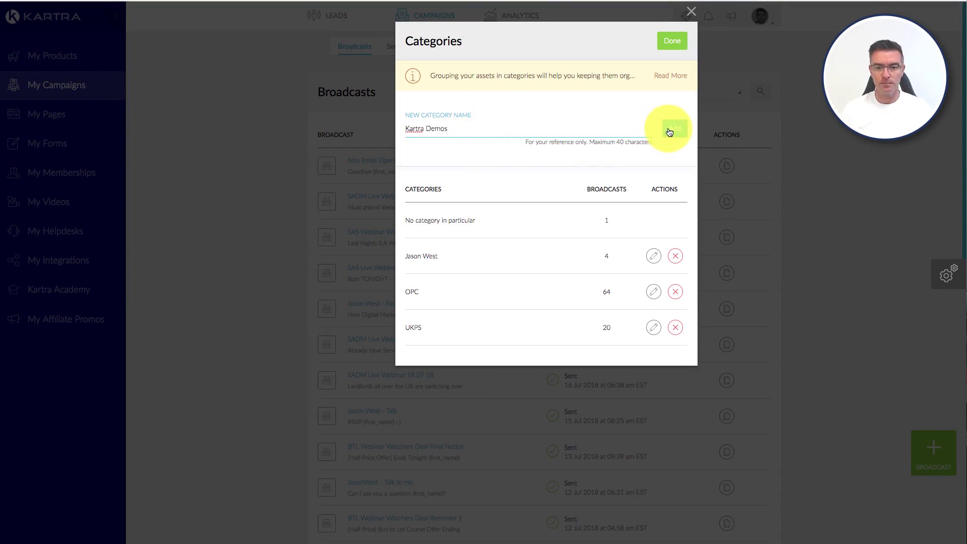
pyautogui.click(669, 130)
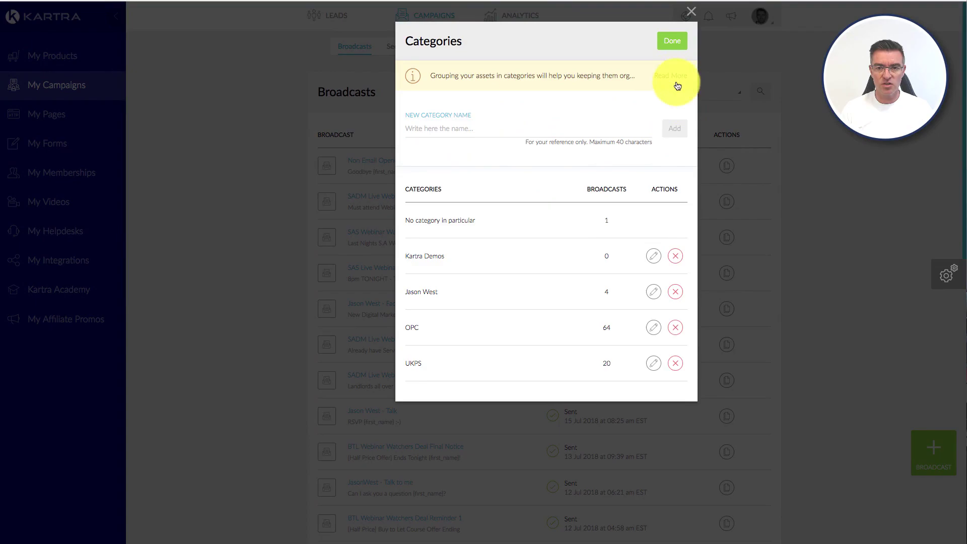
pyautogui.click(674, 41)
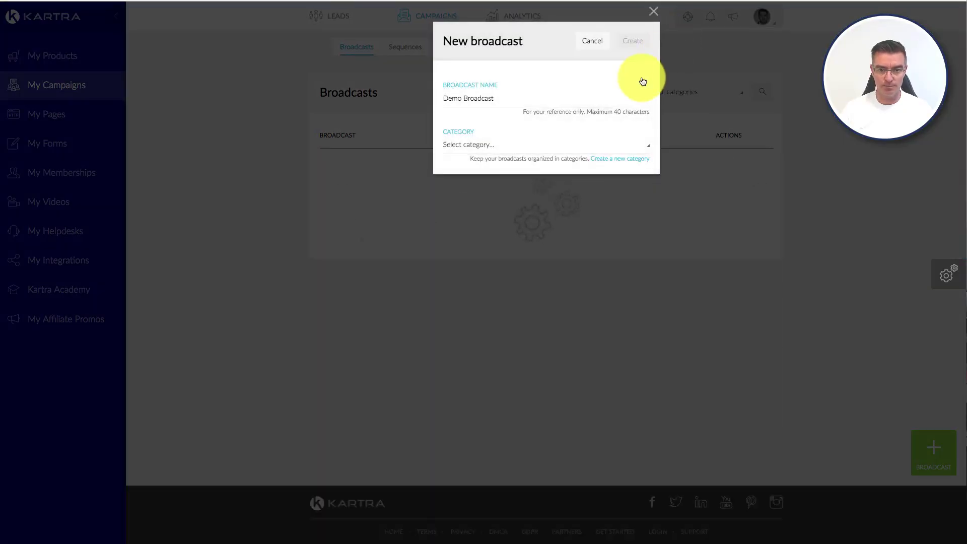
pyautogui.click(470, 146)
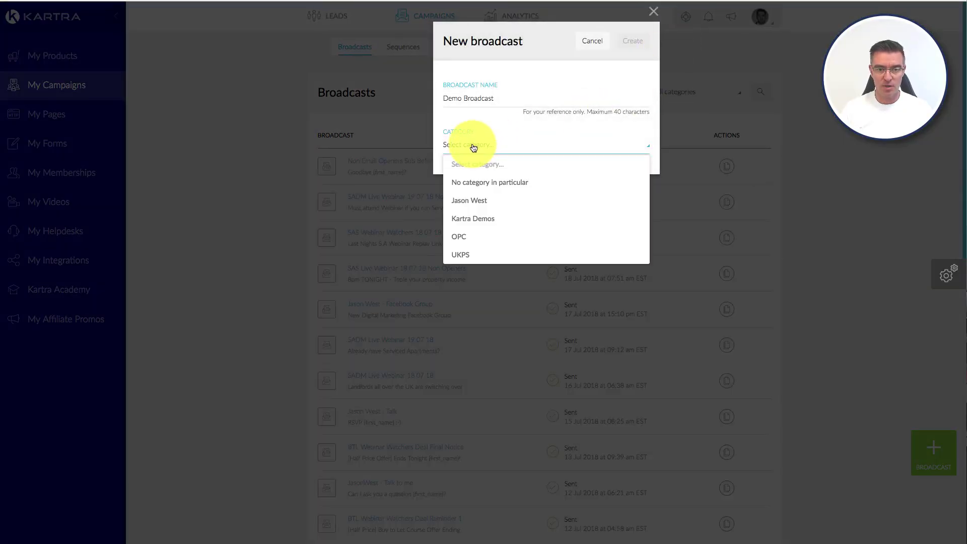
pyautogui.click(470, 218)
pyautogui.click(637, 45)
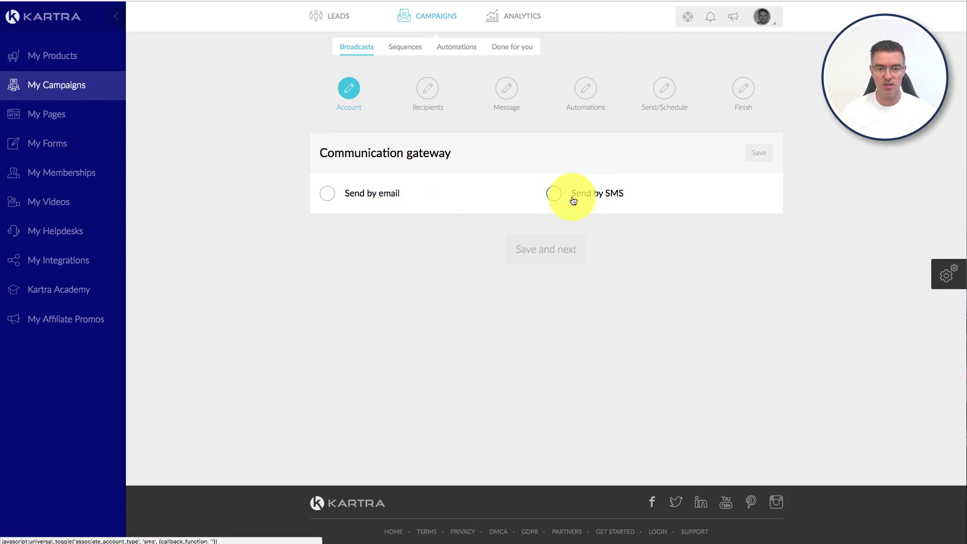
# Step: Send the broadcast by email and replace the send-from address with the suggested address
pyautogui.click(332, 194)
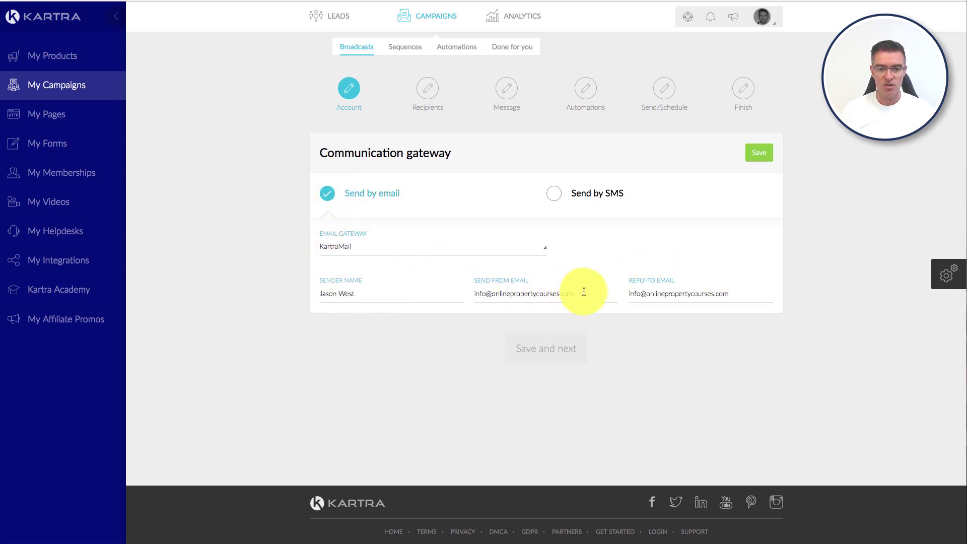
pyautogui.moveTo(367, 290); pyautogui.dragTo(311, 291)
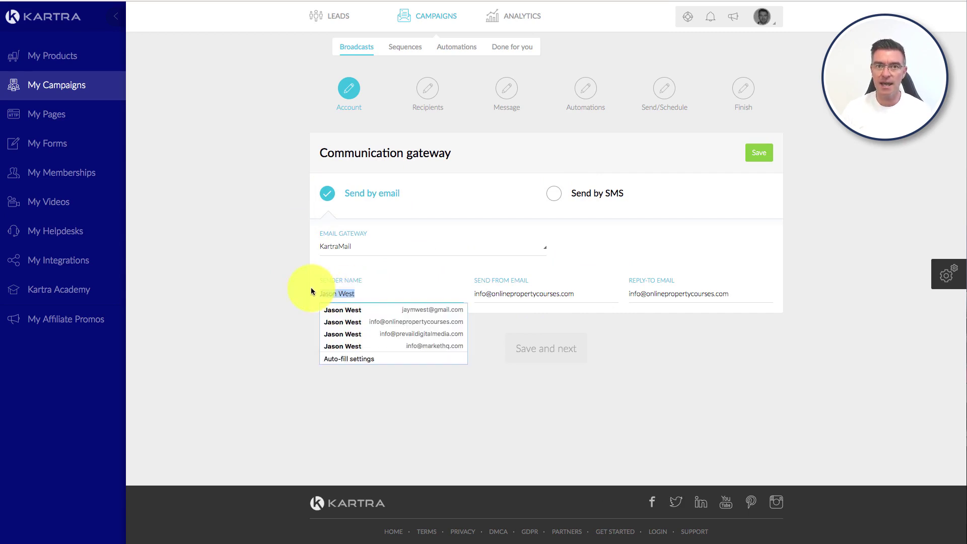
pyautogui.moveTo(581, 300); pyautogui.dragTo(458, 296)
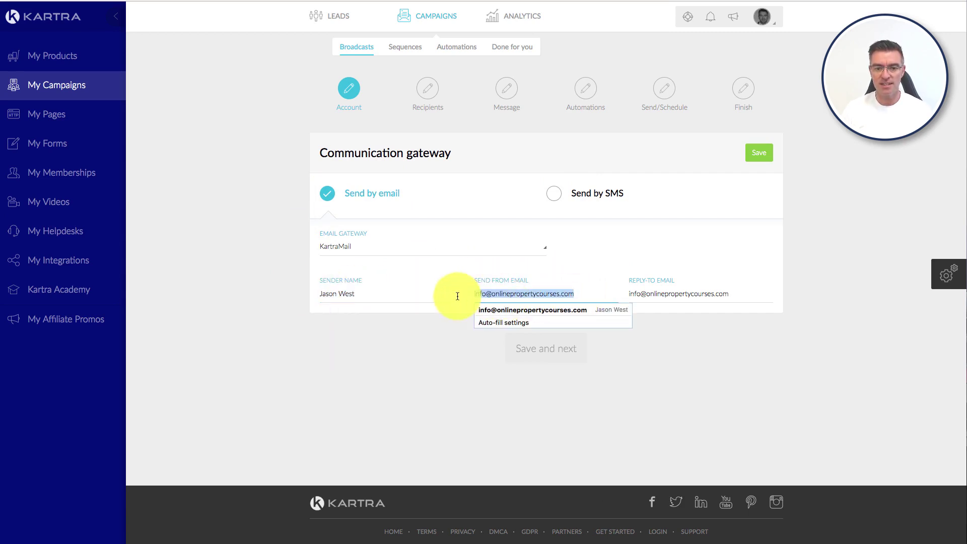
pyautogui.click(728, 313)
pyautogui.moveTo(730, 294); pyautogui.dragTo(448, 287)
pyautogui.click(667, 399)
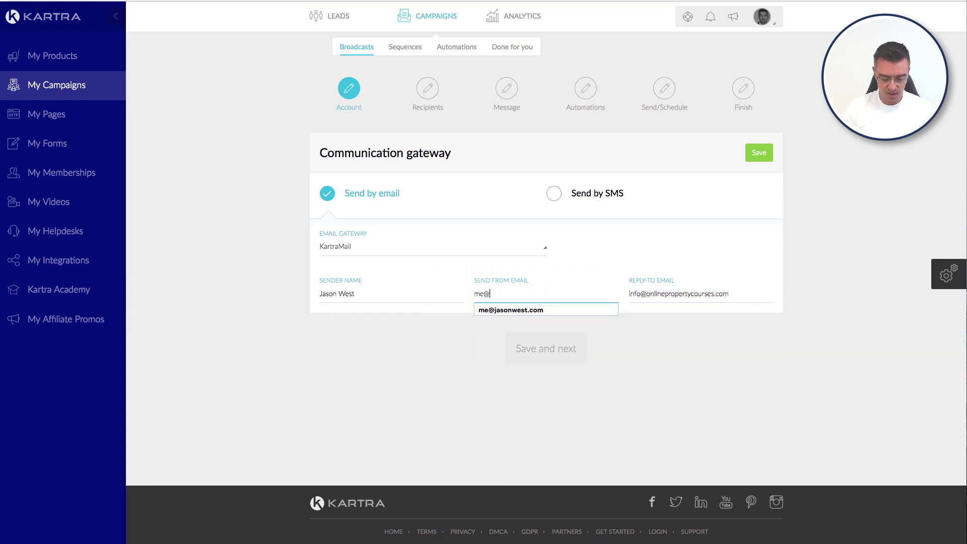
pyautogui.click(512, 310)
# Step: Replace the reply-to address with the suggested address and save the sending settings
pyautogui.moveTo(749, 297); pyautogui.dragTo(627, 290)
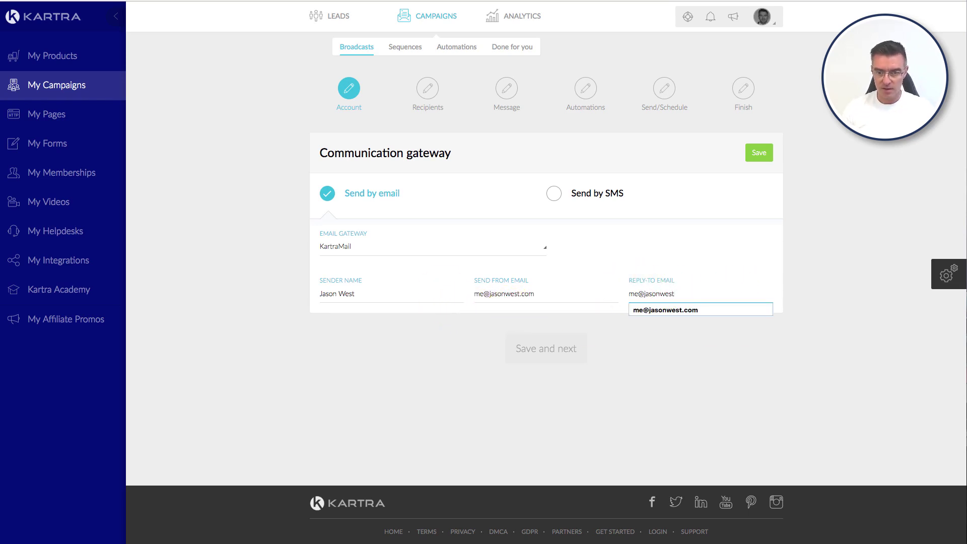
pyautogui.click(663, 311)
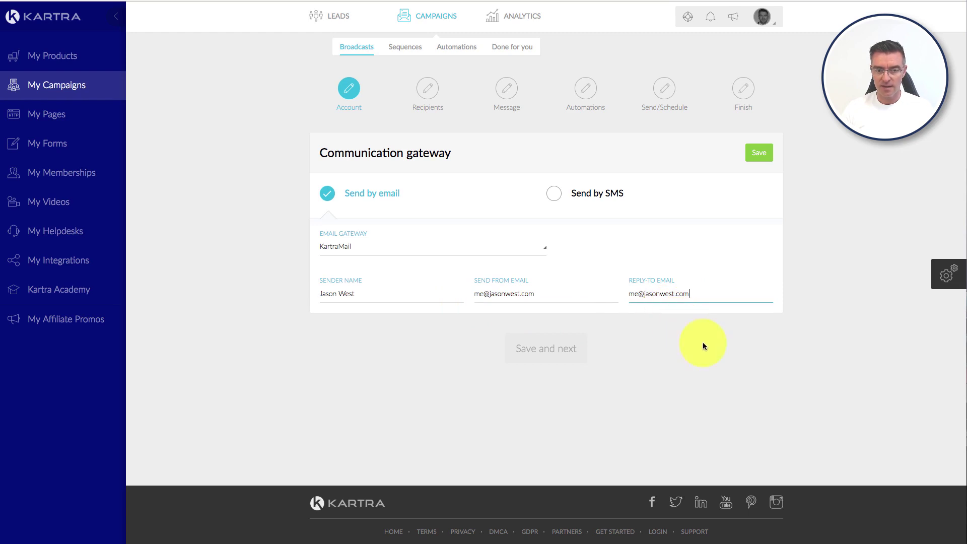
pyautogui.click(758, 154)
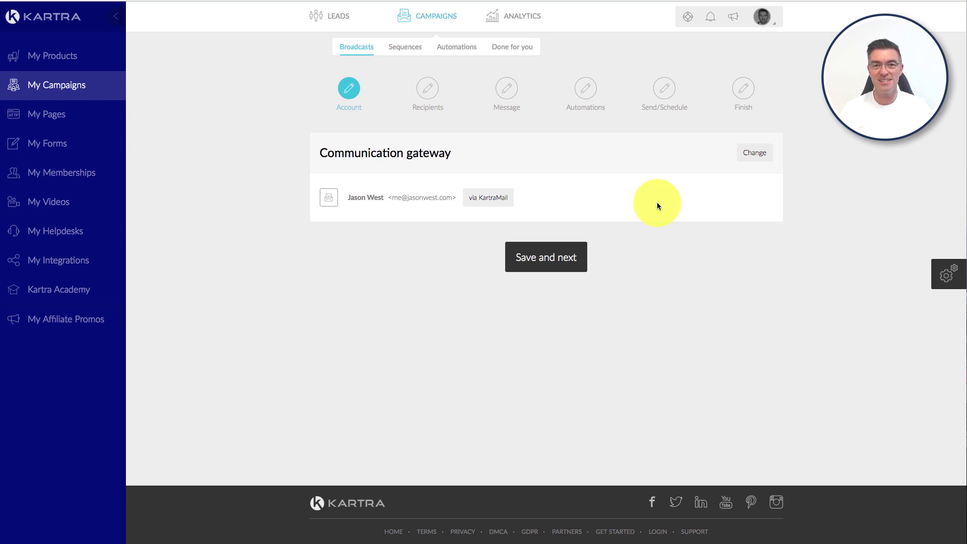
# Step: Continue to the recipients step and browse the first condition's options for 'Subscribed to list...'
pyautogui.click(550, 258)
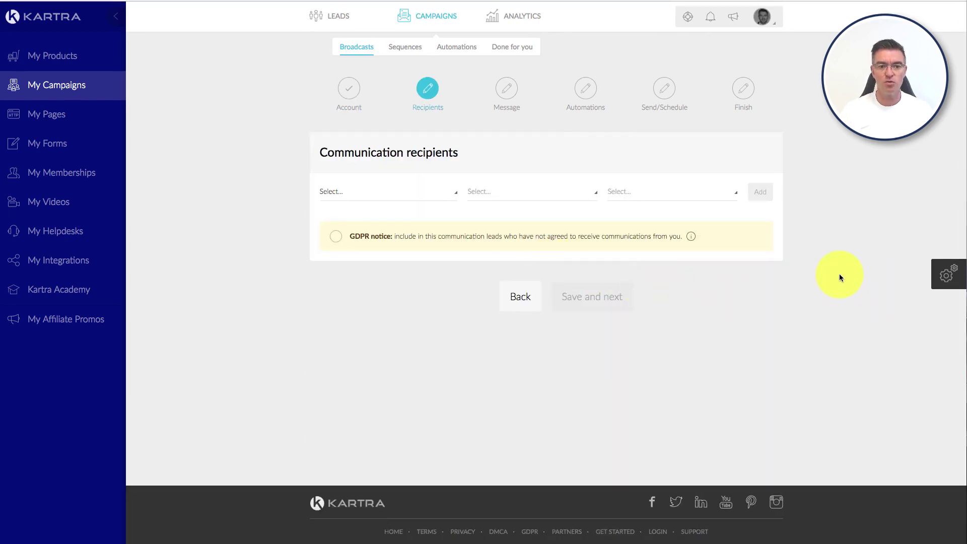
pyautogui.click(426, 198)
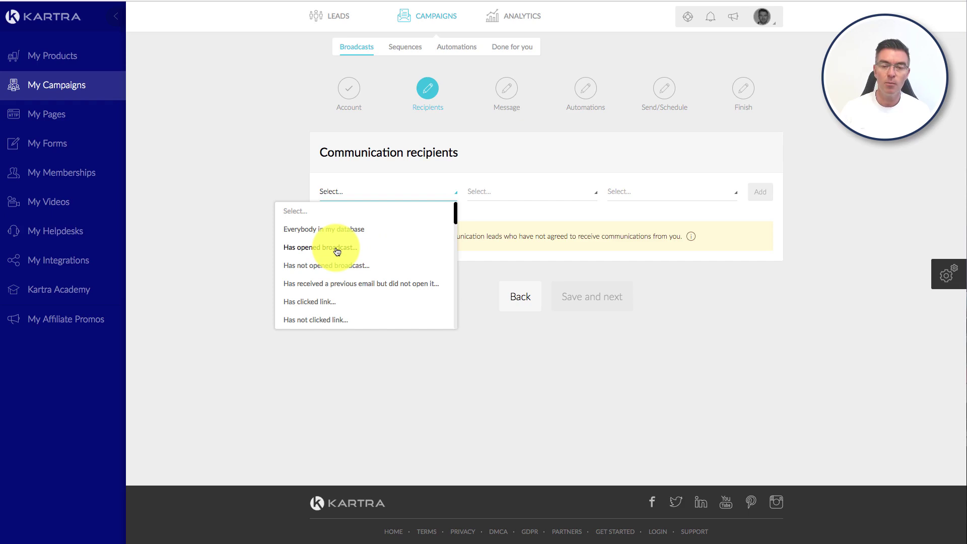
pyautogui.scroll(-2, 343, 248)
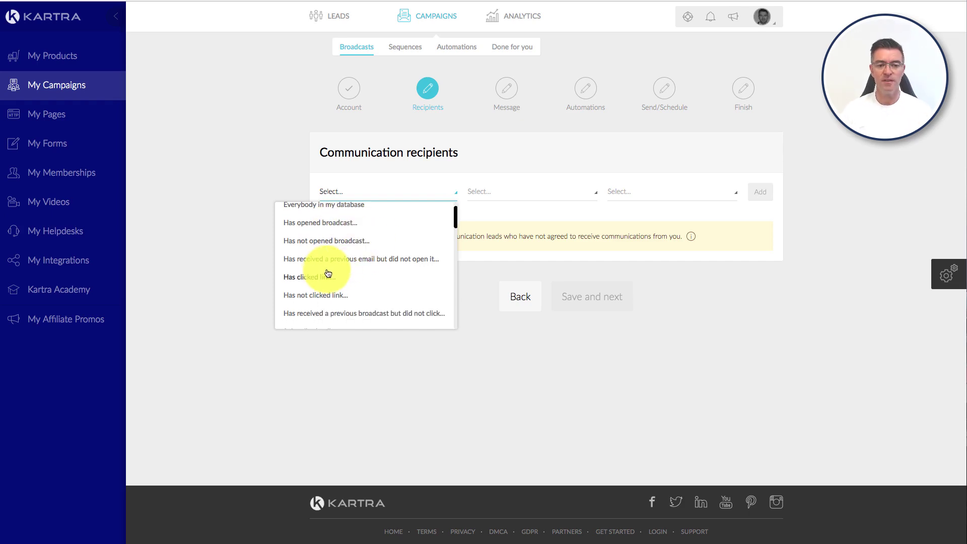
pyautogui.scroll(-1, 330, 273)
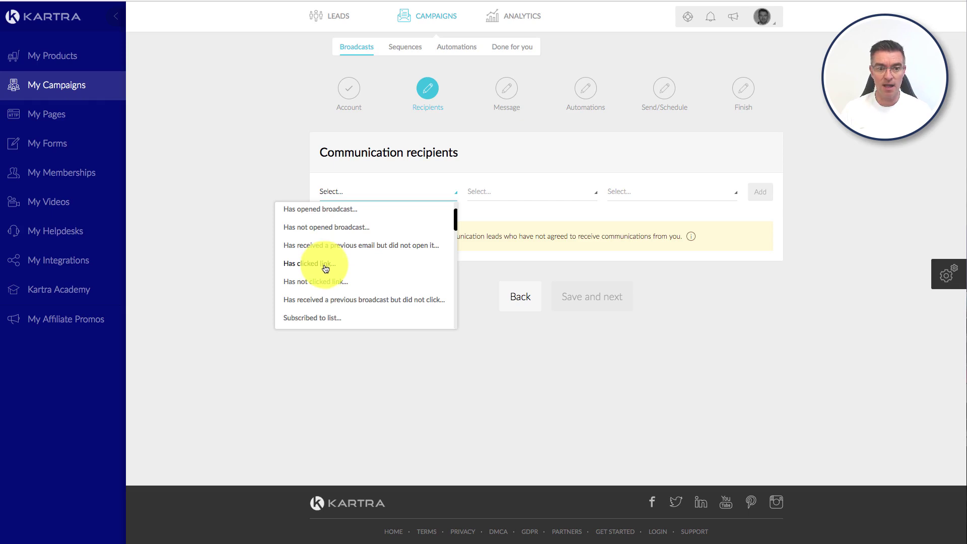
pyautogui.scroll(-2, 341, 282)
pyautogui.scroll(-2, 340, 282)
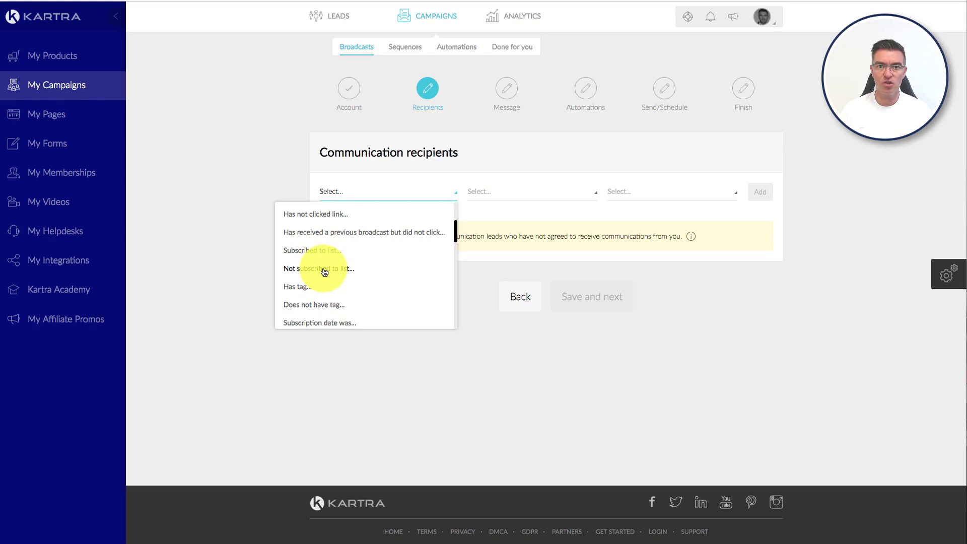
pyautogui.scroll(-3, 334, 293)
pyautogui.scroll(-12, 335, 295)
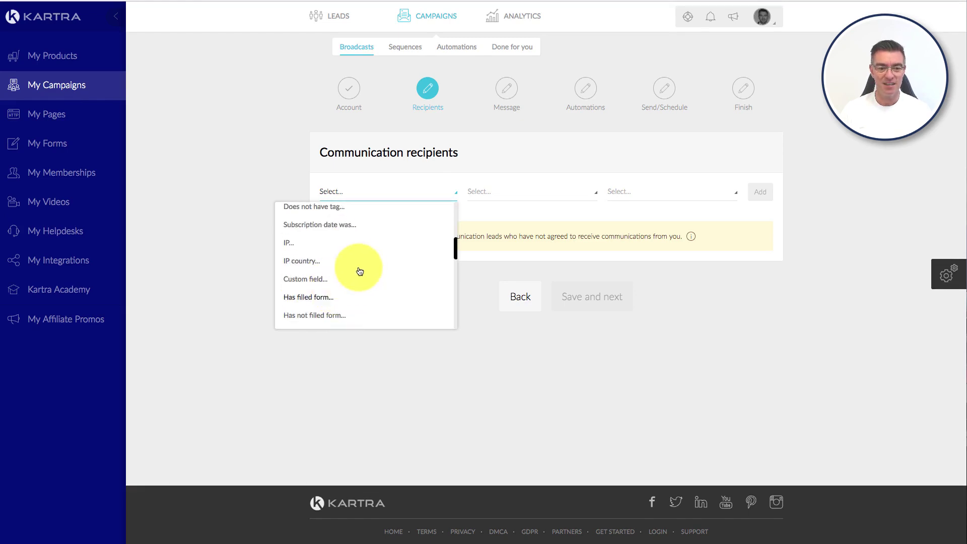
pyautogui.scroll(-9, 366, 272)
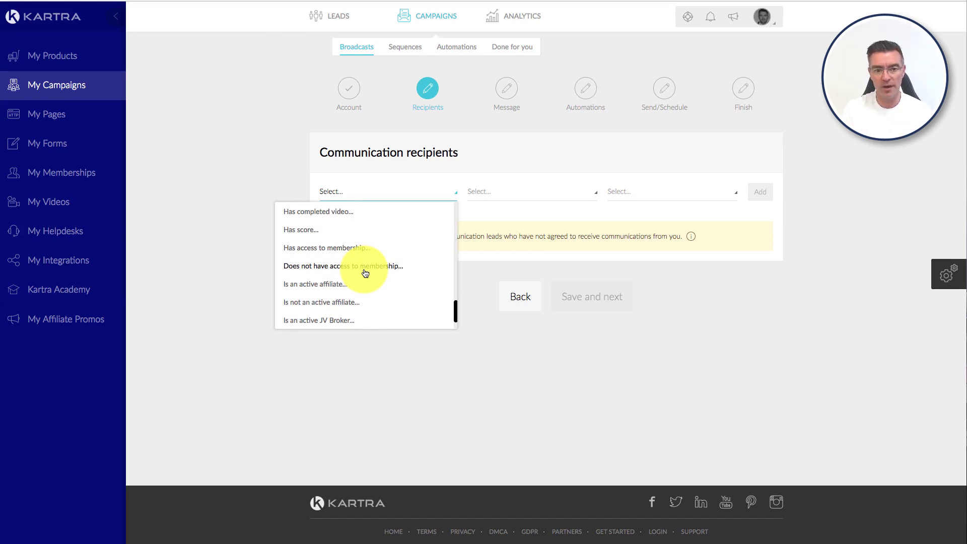
pyautogui.scroll(-2, 381, 289)
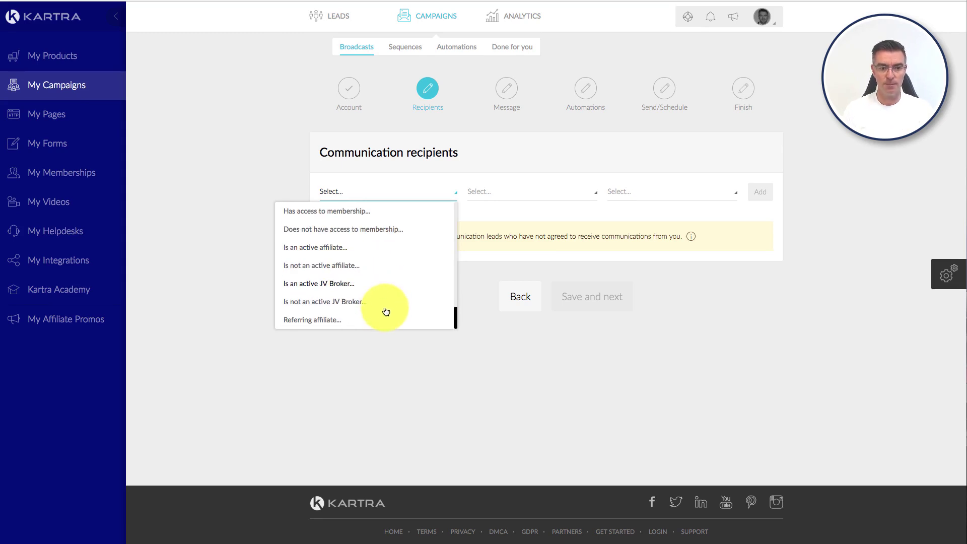
pyautogui.scroll(10, 385, 305)
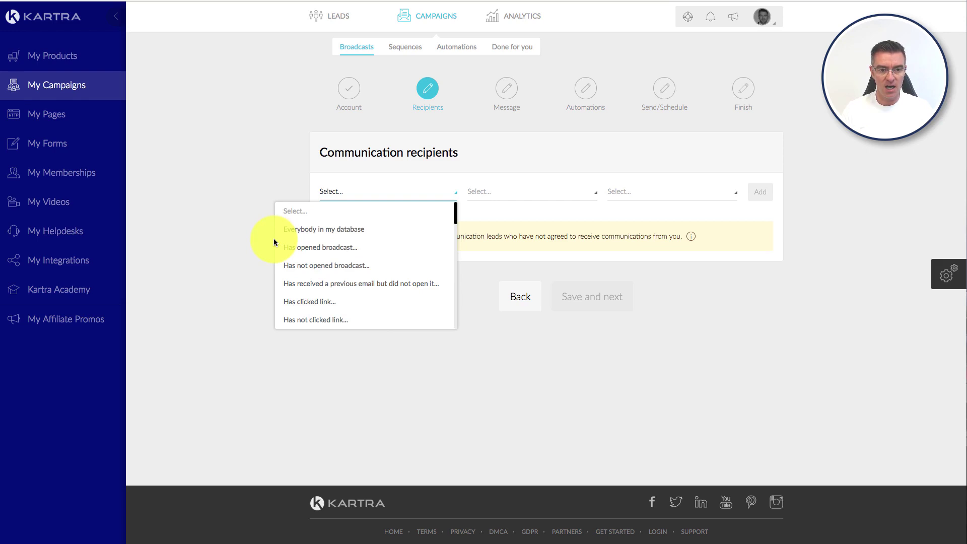
pyautogui.scroll(-1, 393, 262)
pyautogui.scroll(1, 394, 259)
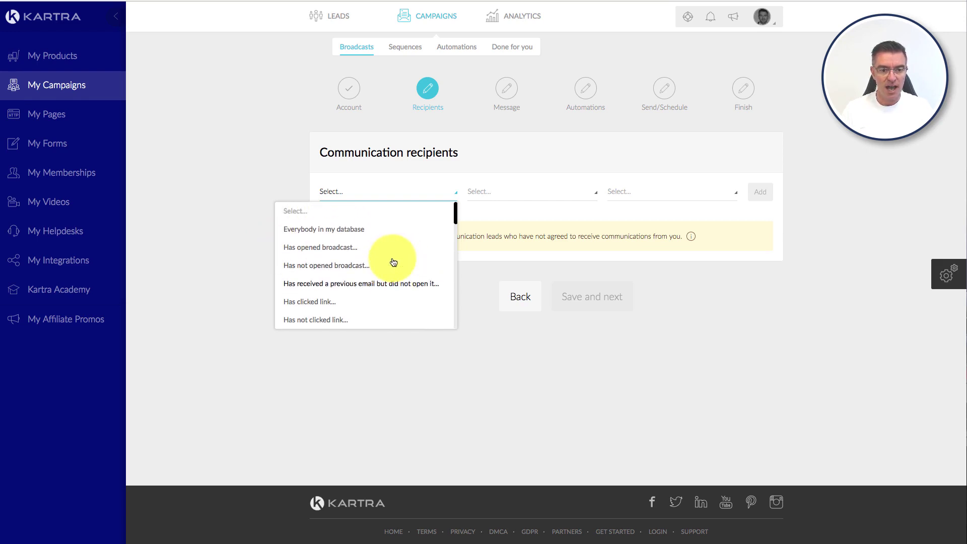
pyautogui.scroll(-4, 350, 267)
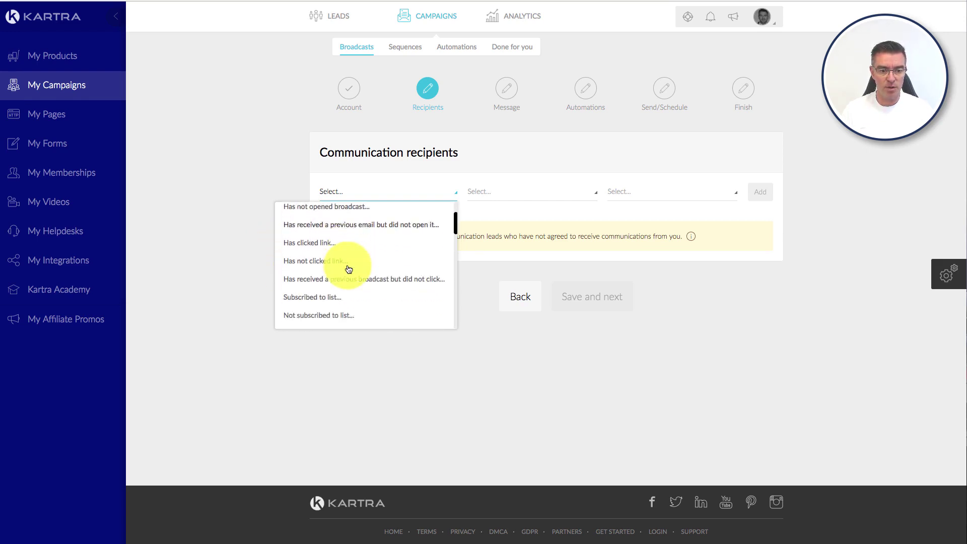
# Step: Add a 'Subscribed to list' condition for the chosen contact list, giving 135 leads to send
pyautogui.click(316, 276)
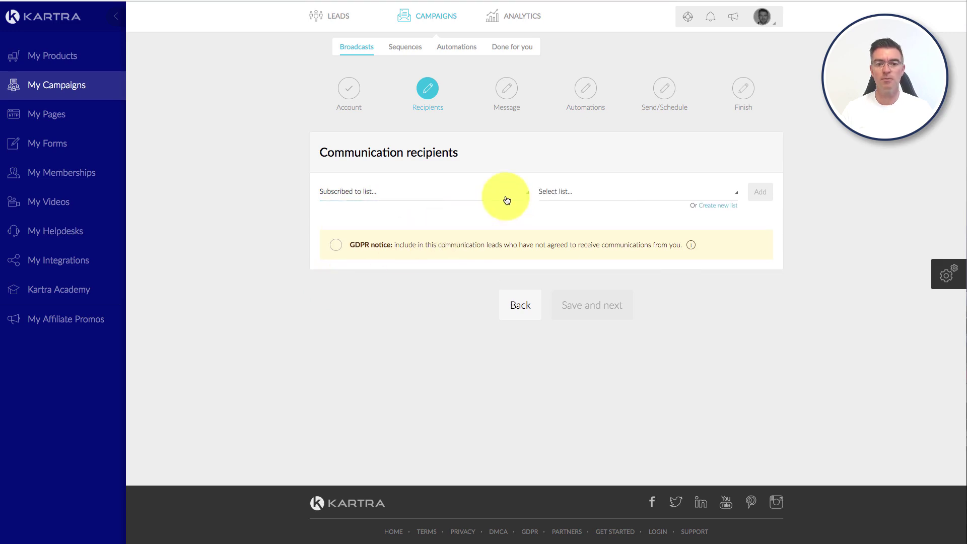
pyautogui.click(607, 200)
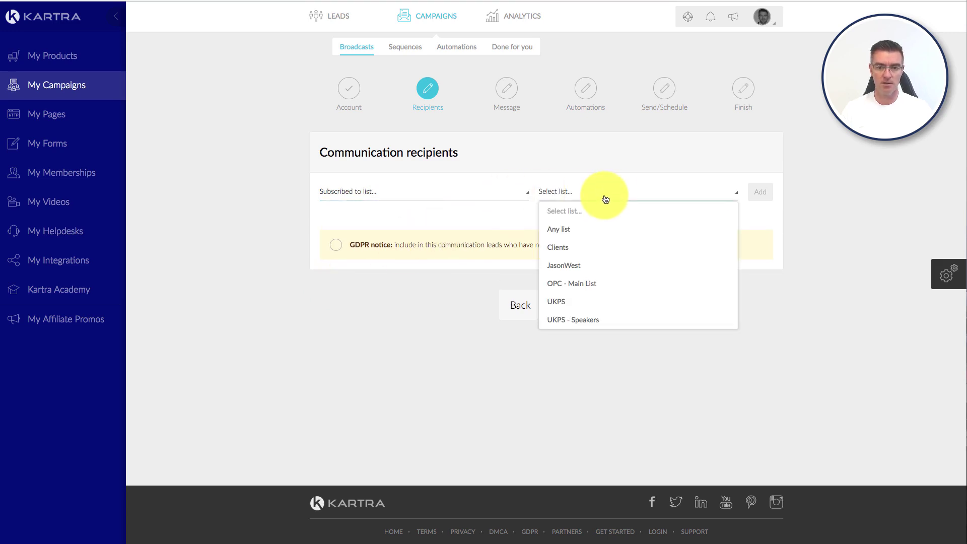
pyautogui.click(572, 267)
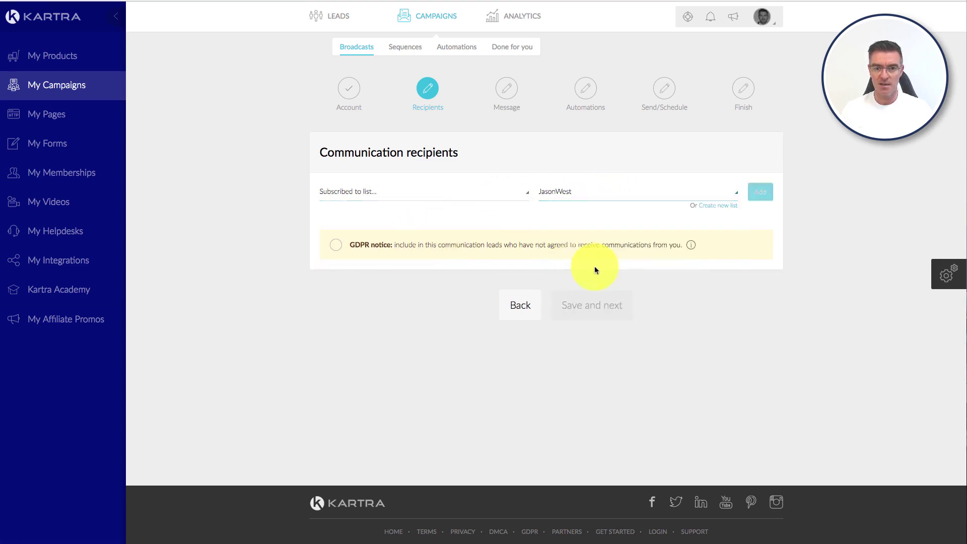
pyautogui.click(765, 191)
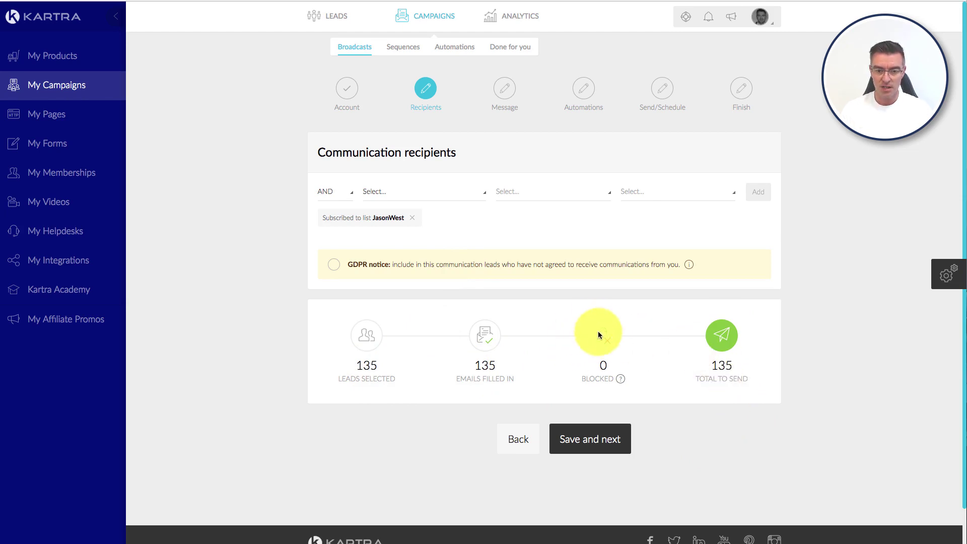
# Step: Save the recipients and advance to the Message step
pyautogui.click(599, 434)
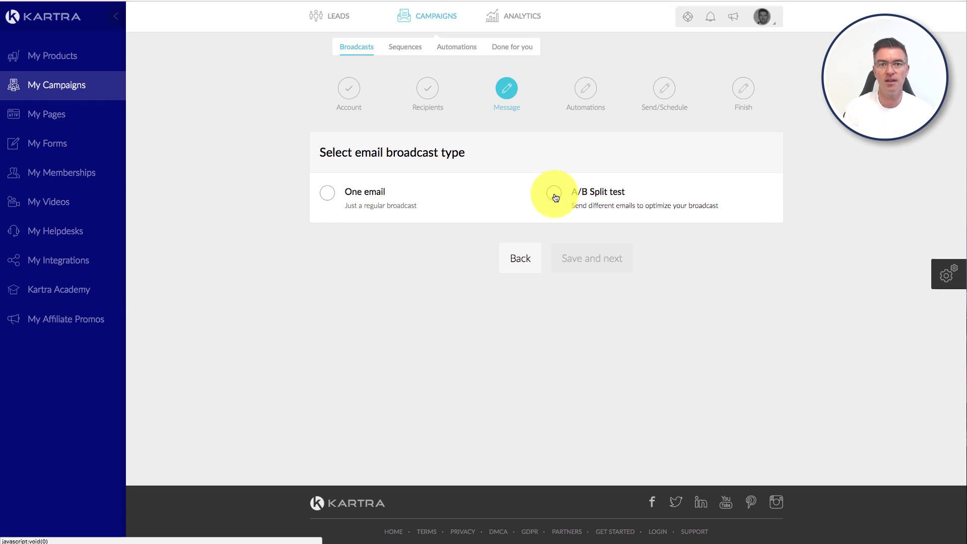
# Step: Choose the One email broadcast type and copy the {first_name} dynamic variable
pyautogui.click(337, 194)
pyautogui.scroll(-3, 867, 289)
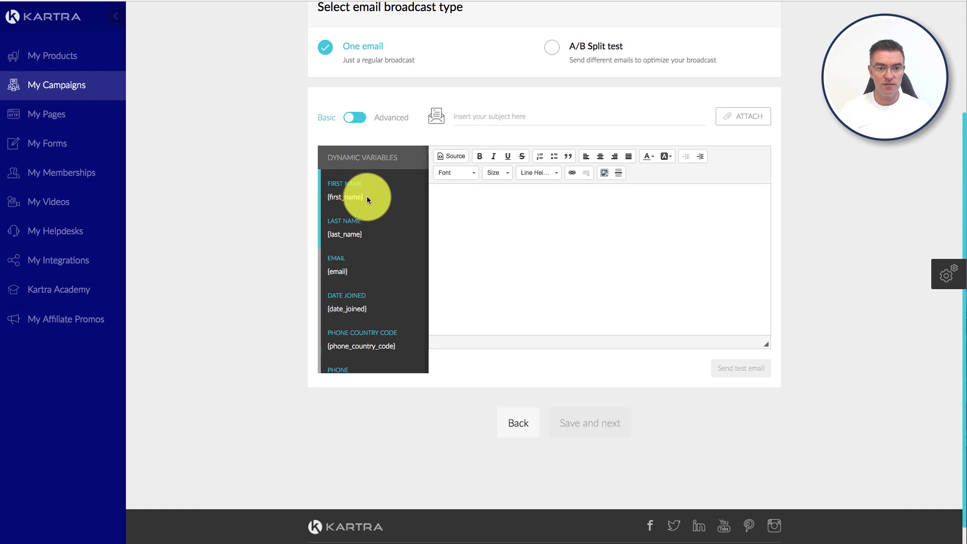
pyautogui.moveTo(367, 200); pyautogui.dragTo(325, 198)
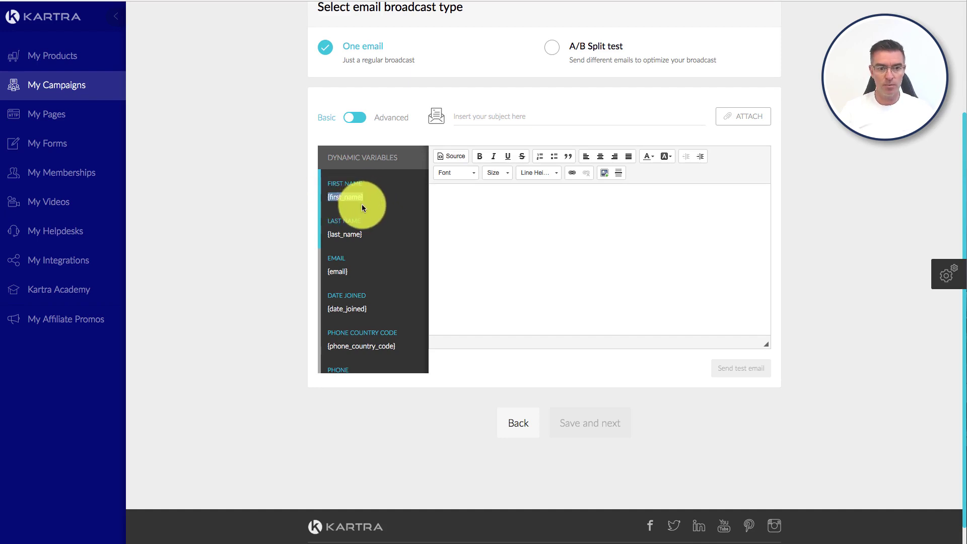
pyautogui.rightClick(336, 198)
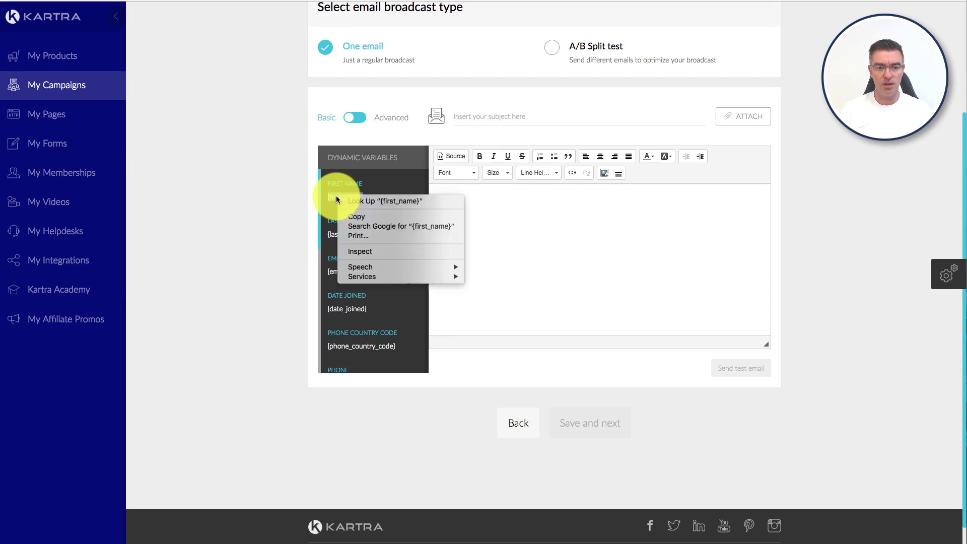
pyautogui.click(358, 215)
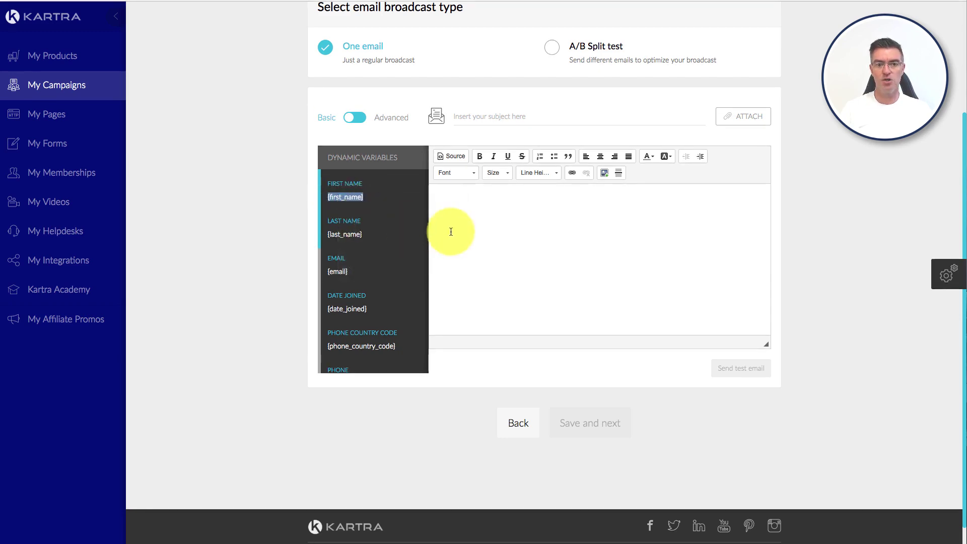
pyautogui.click(479, 116)
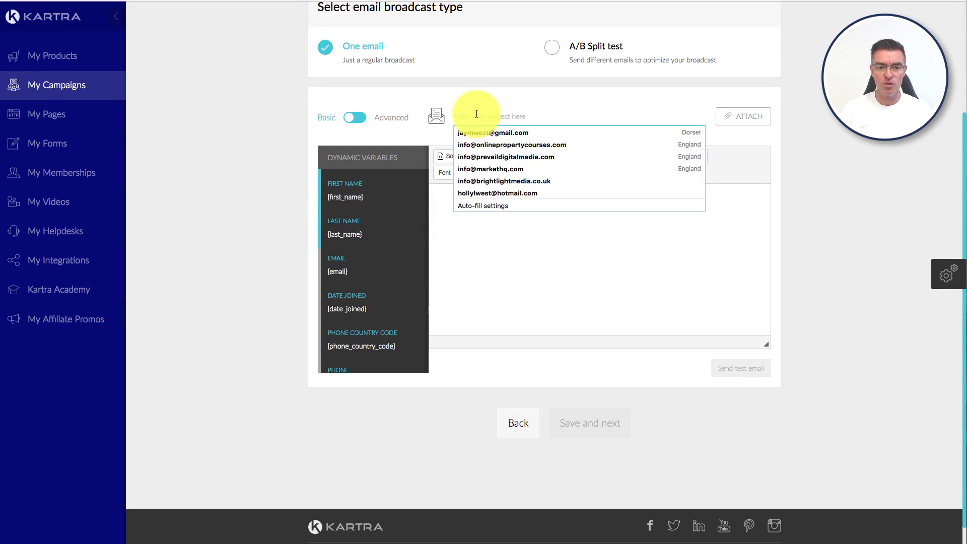
# Step: Set the subject line to 'Hi', deleting the {first_name} variable from the suggestion
pyautogui.press('Escape')
pyautogui.click(478, 93)
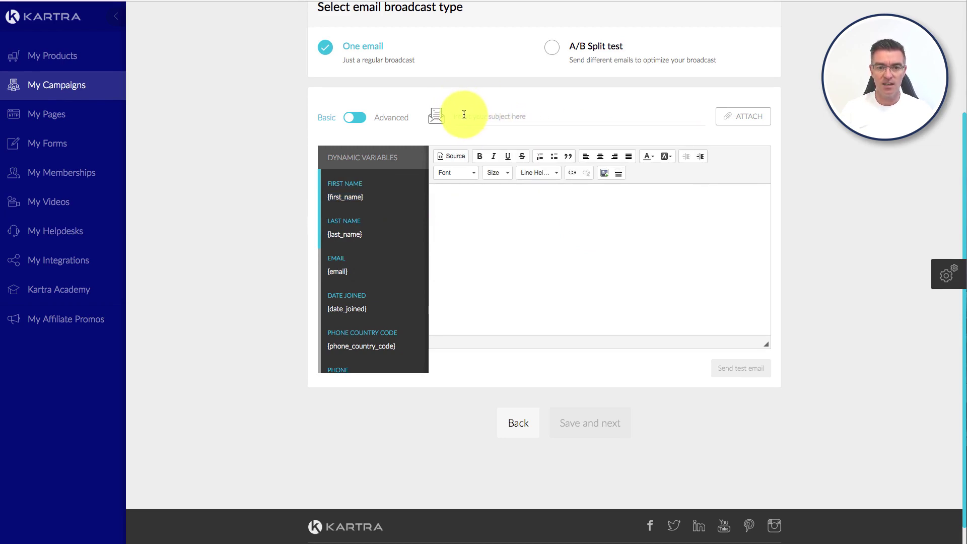
pyautogui.click(464, 114)
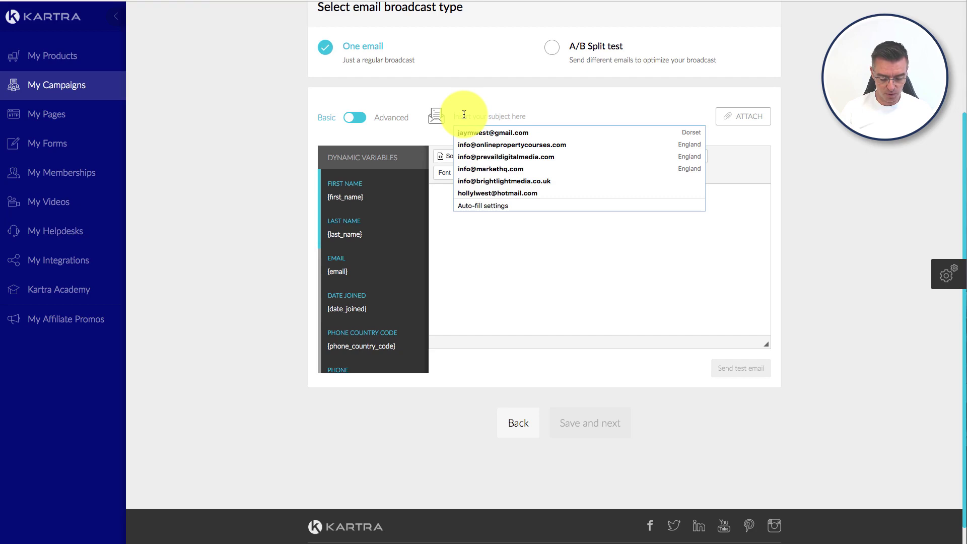
pyautogui.write('Hi')
pyautogui.click(479, 132)
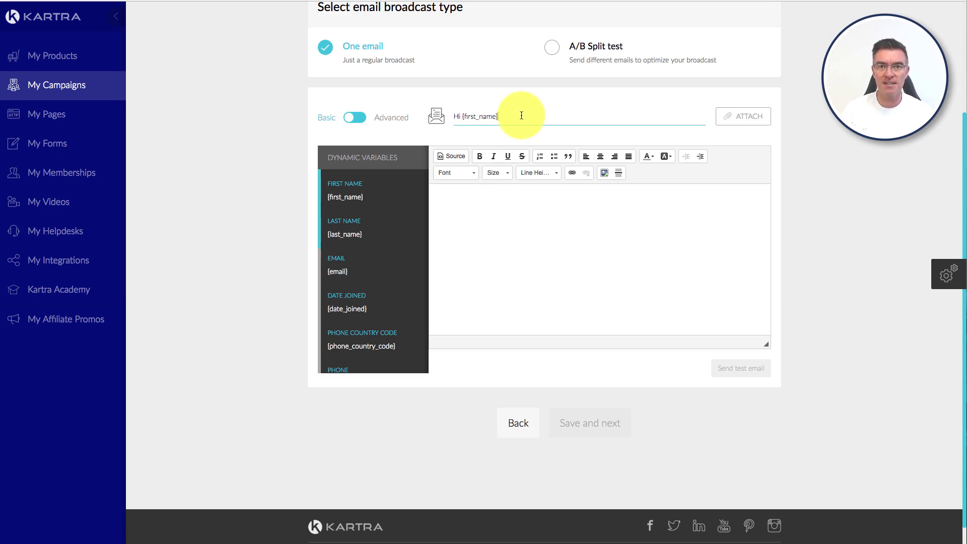
pyautogui.press('BackSpace')
pyautogui.press('BackSpace')
pyautogui.press('BackSpace')
pyautogui.press('BackSpace')
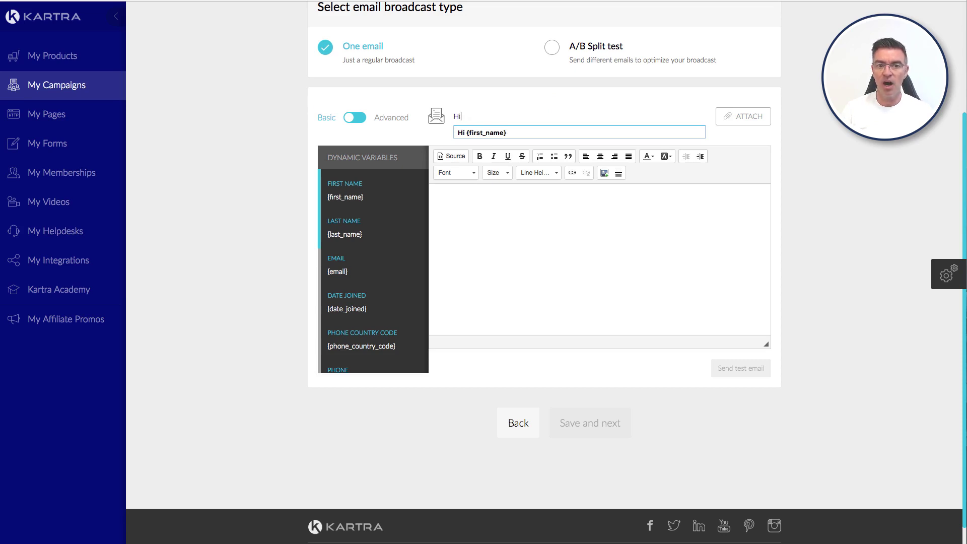
pyautogui.click(801, 121)
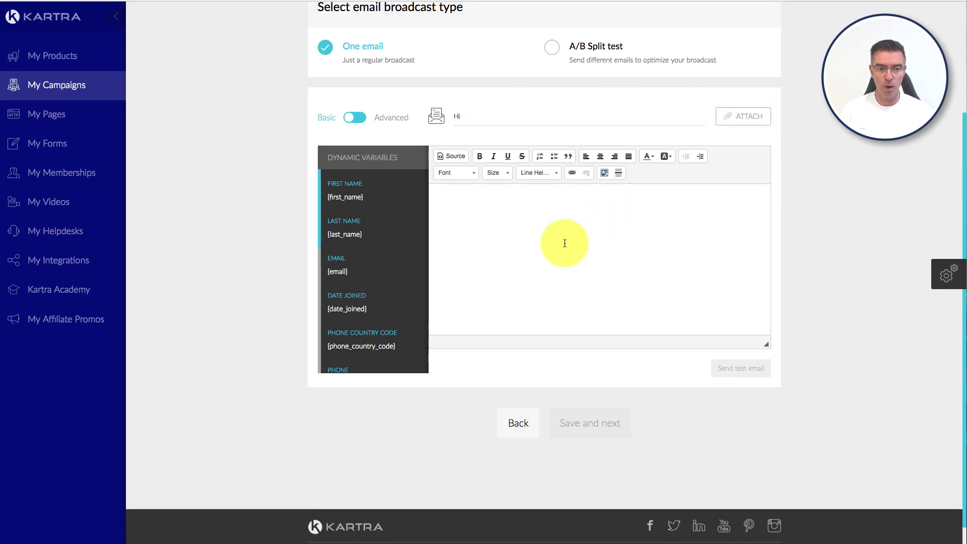
# Step: Scroll through the message editor page to review its layout
pyautogui.scroll(-3, 379, 252)
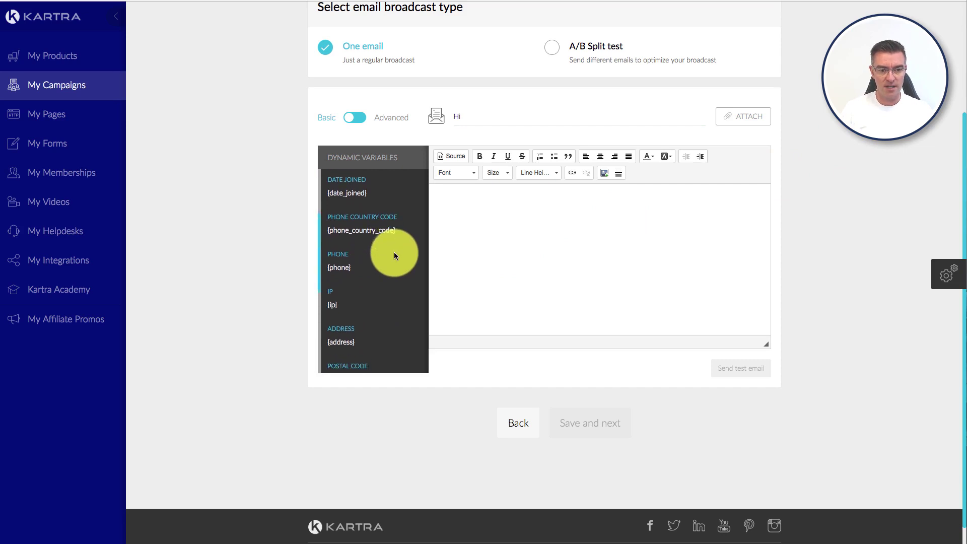
pyautogui.scroll(-1, 394, 255)
pyautogui.scroll(-1, 395, 261)
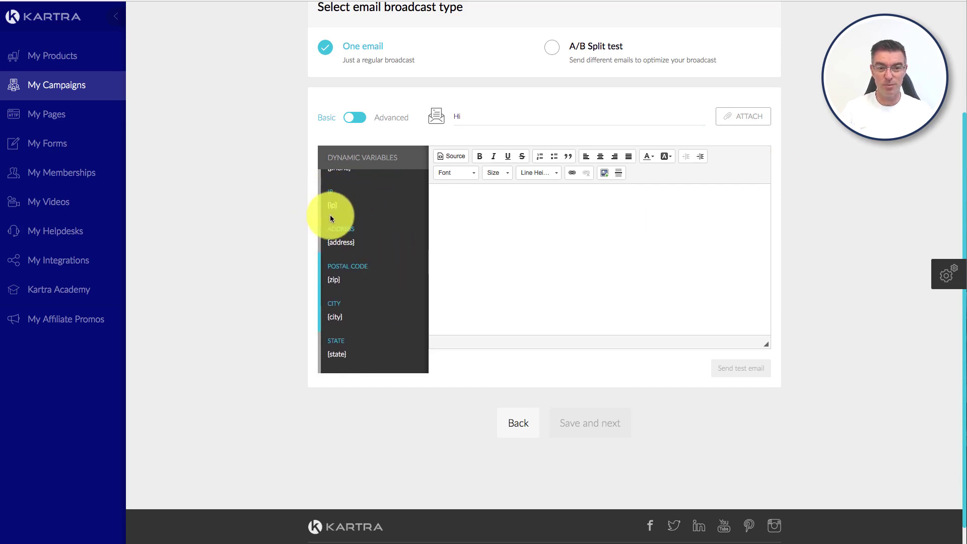
pyautogui.scroll(-1, 352, 237)
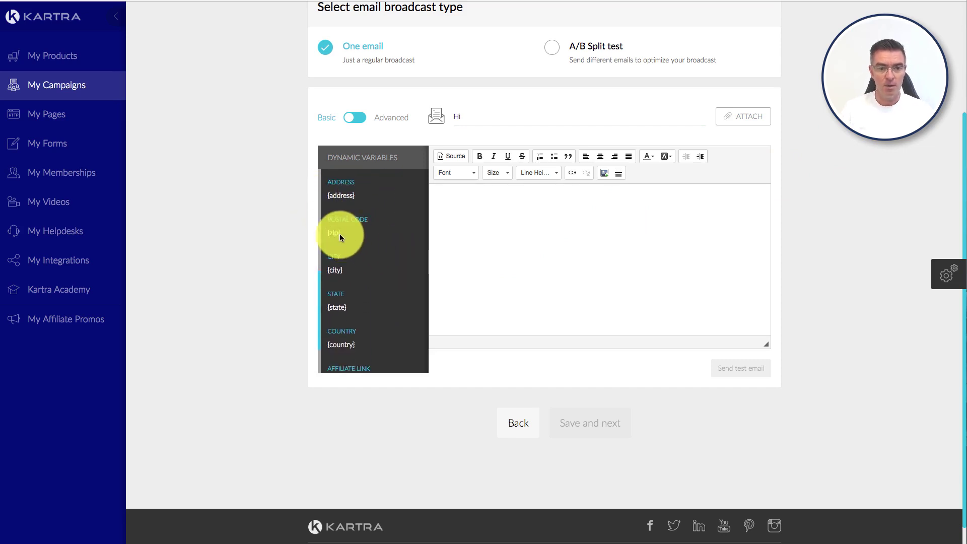
pyautogui.scroll(-3, 375, 260)
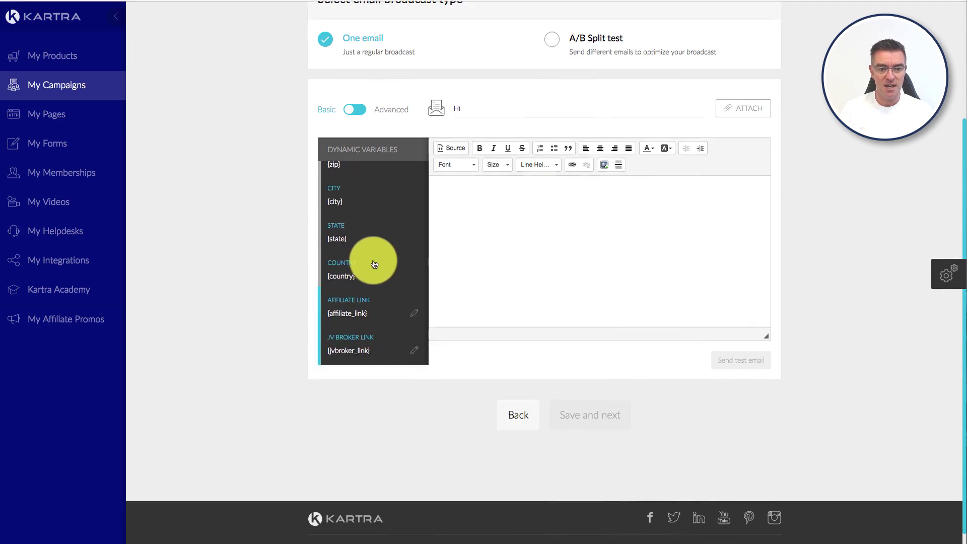
pyautogui.scroll(10, 377, 259)
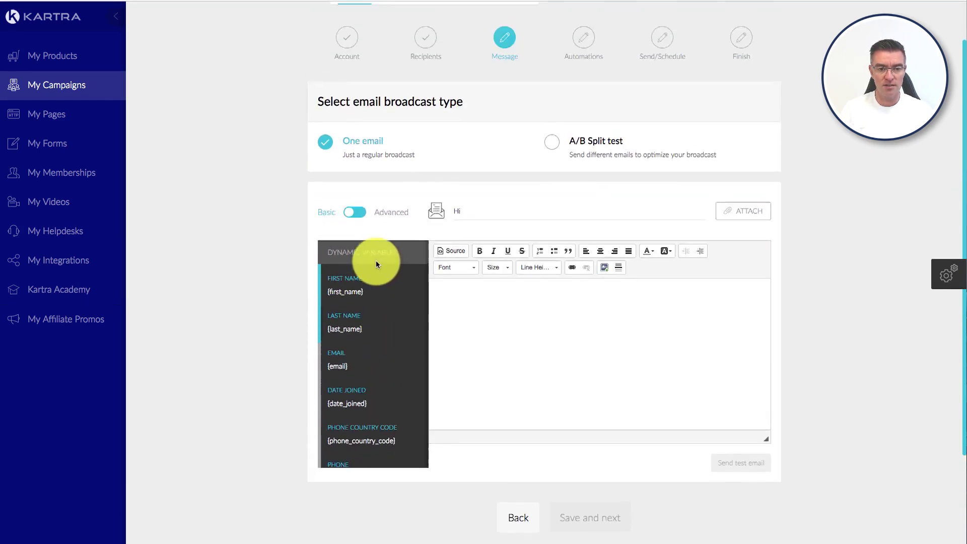
pyautogui.scroll(-5, 299, 296)
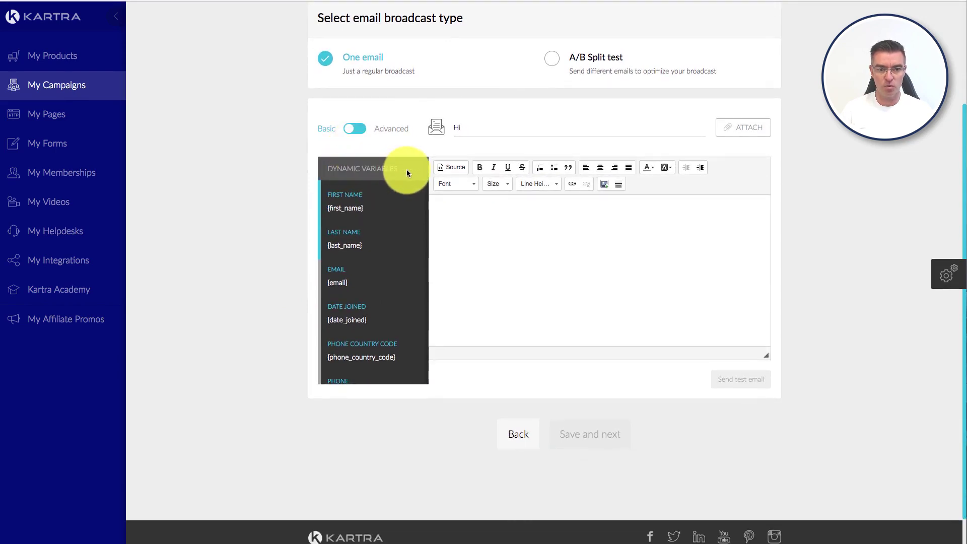
pyautogui.scroll(-1, 443, 222)
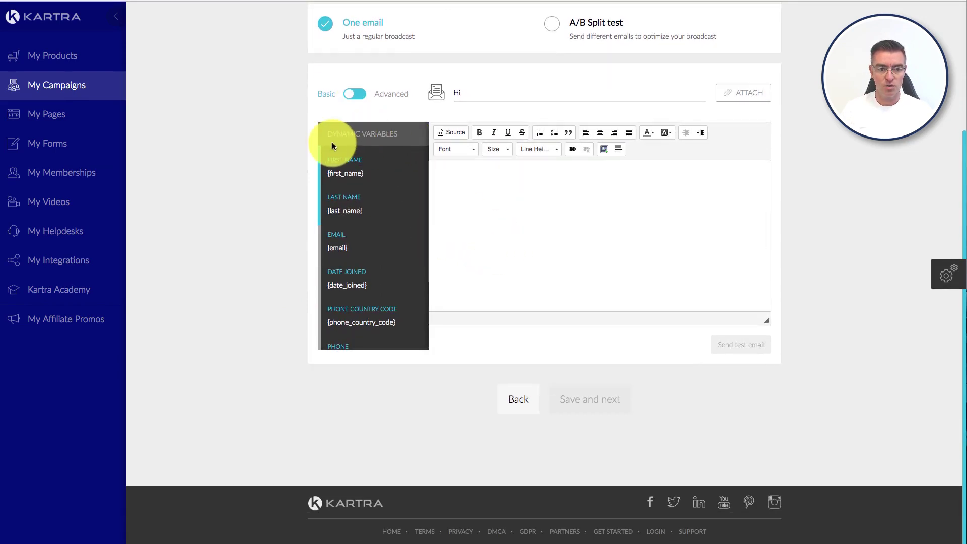
pyautogui.moveTo(316, 171); pyautogui.dragTo(329, 135)
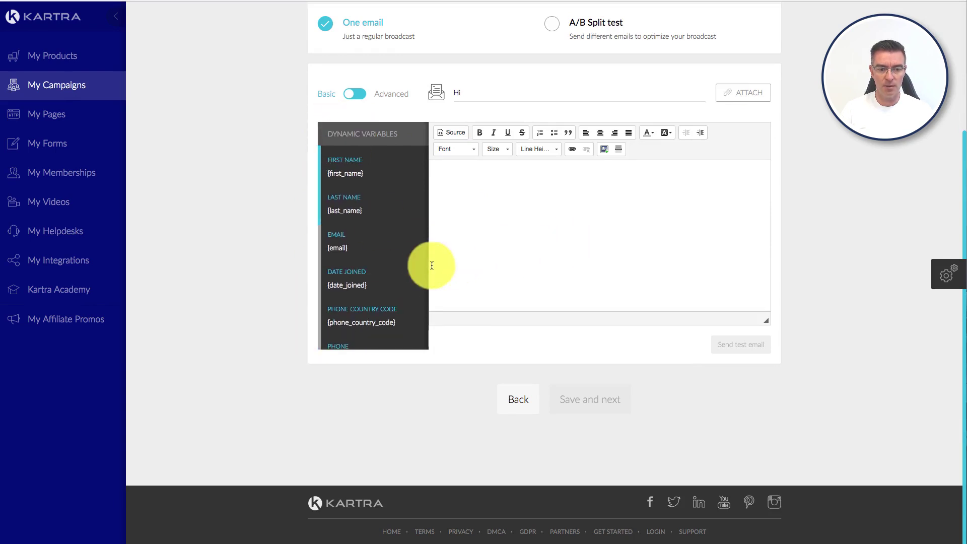
pyautogui.scroll(-1, 502, 260)
pyautogui.scroll(3, 781, 264)
pyautogui.scroll(-3, 779, 264)
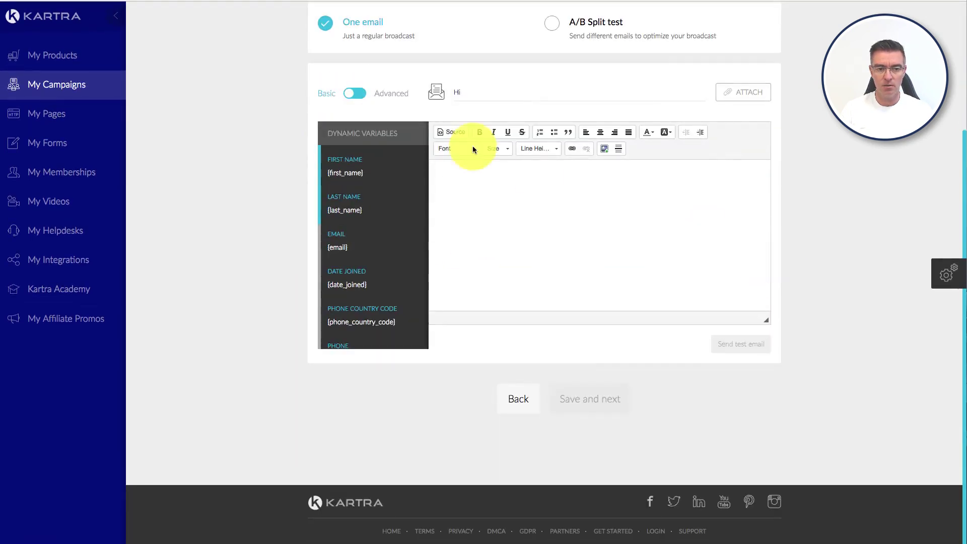
# Step: Try the Advanced editor and dynamic variables section, then settle on the Basic editor
pyautogui.click(362, 95)
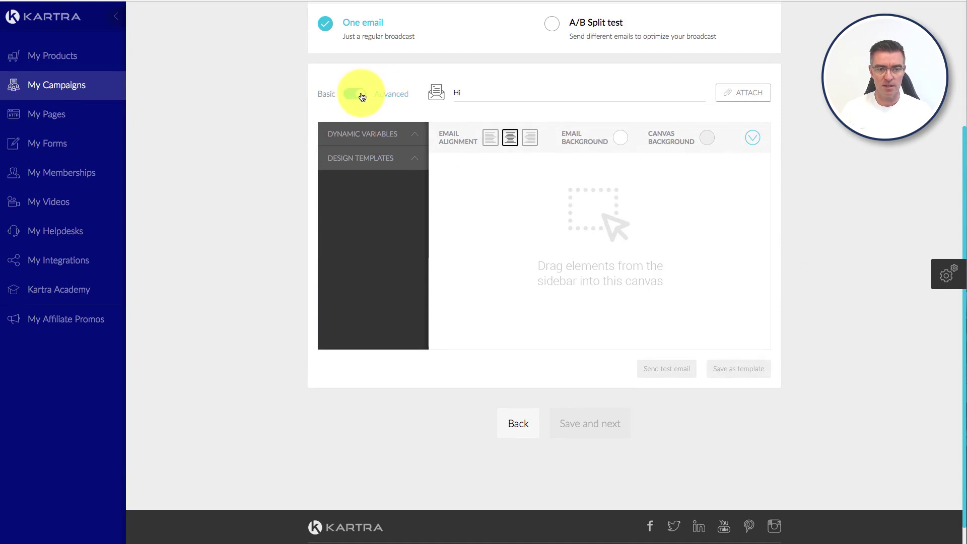
pyautogui.click(411, 143)
pyautogui.click(412, 137)
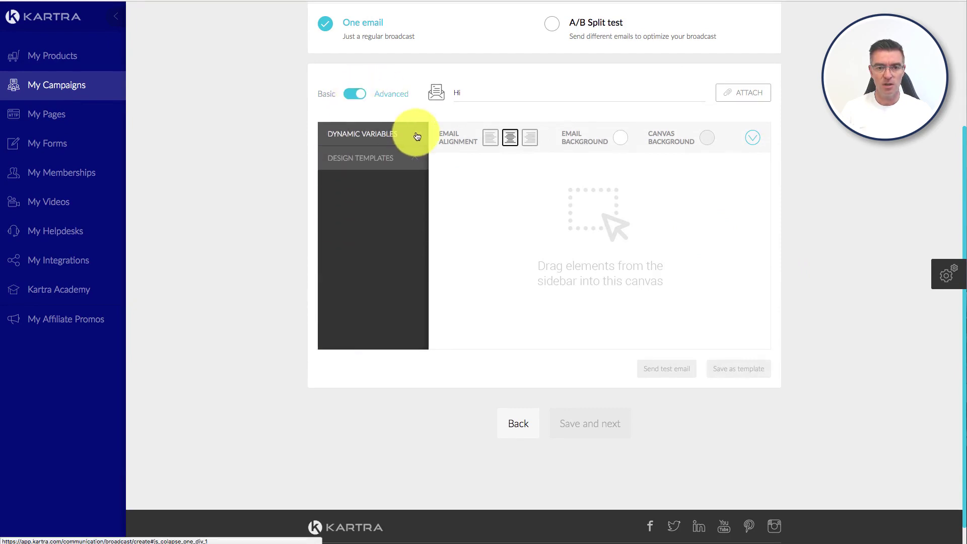
pyautogui.click(413, 137)
pyautogui.click(414, 136)
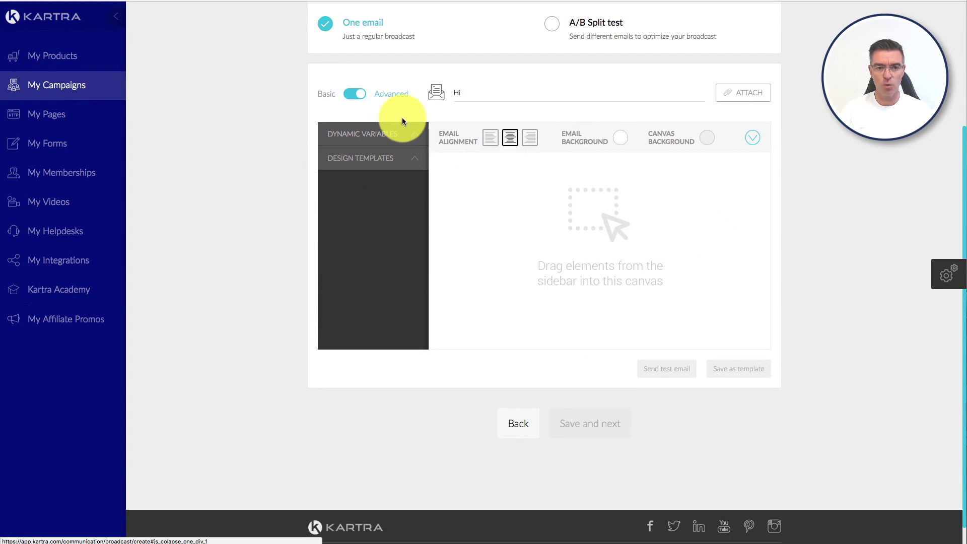
pyautogui.click(353, 94)
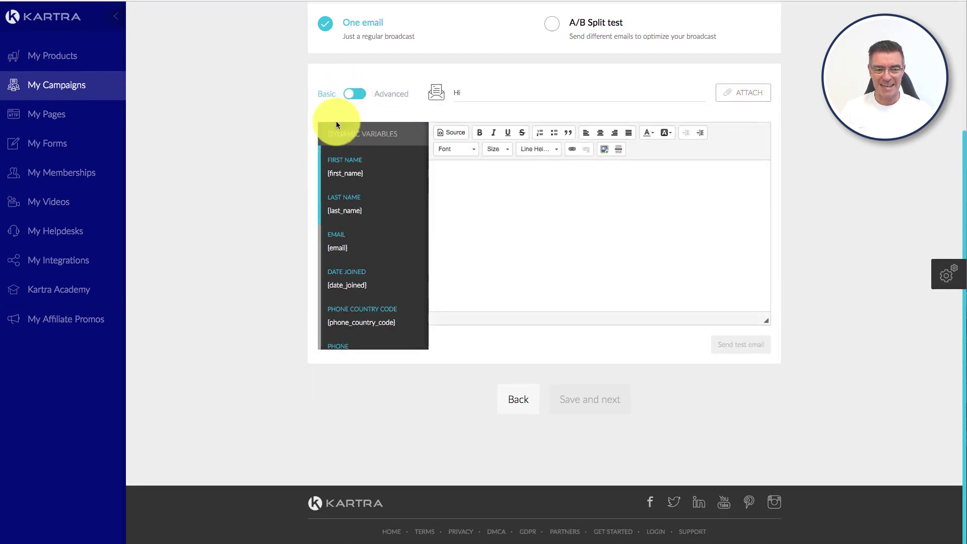
pyautogui.click(506, 190)
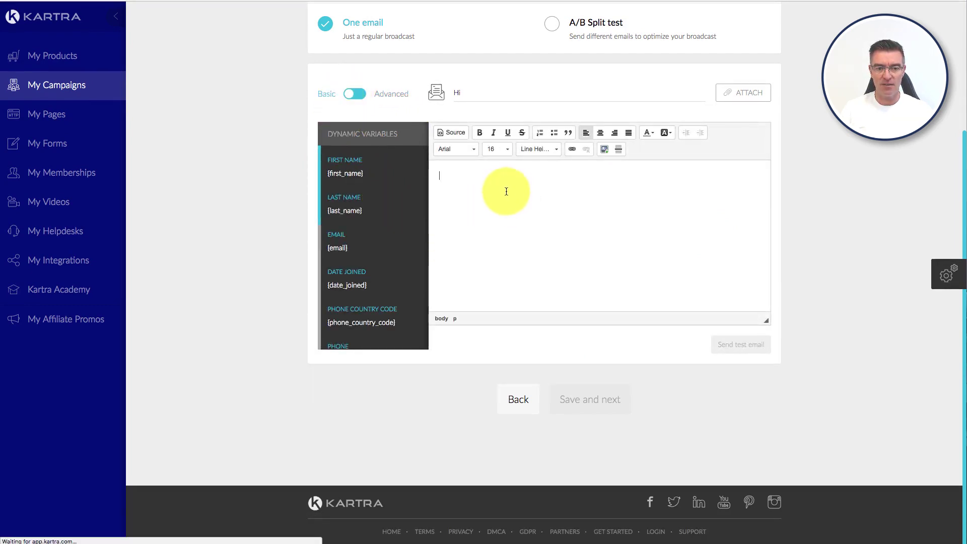
pyautogui.write('sdfsdfsadfsdf')
pyautogui.press('Return')
pyautogui.write('sdfsdf')
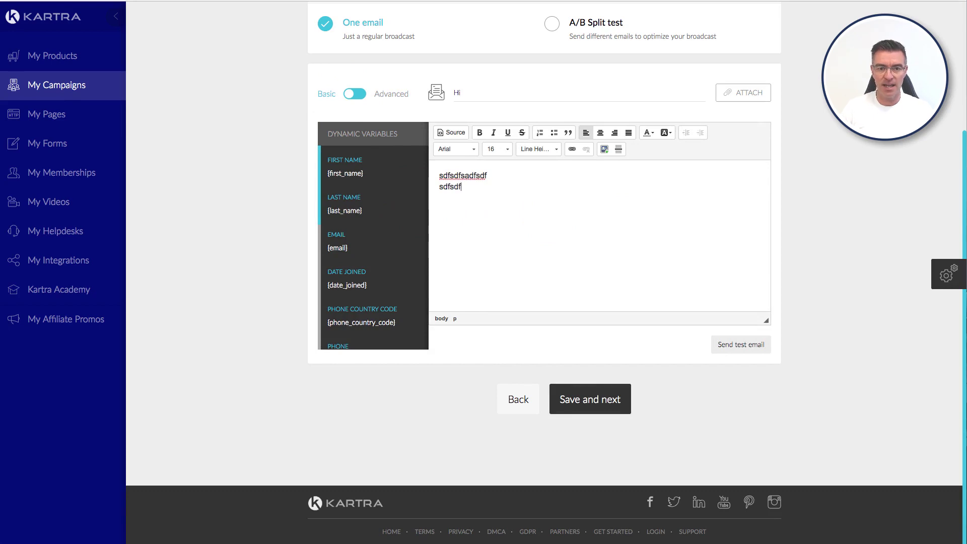
pyautogui.write('asf')
pyautogui.press('Return')
pyautogui.write('sdfsdfsdfsdfsdf')
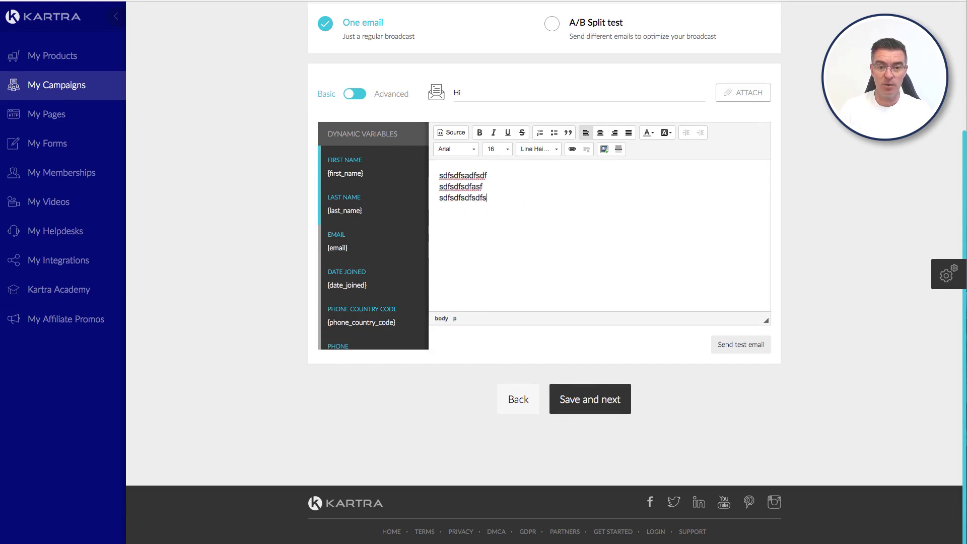
pyautogui.press('Return')
pyautogui.press('Return')
pyautogui.write('sdfsdf')
pyautogui.moveTo(570, 209); pyautogui.dragTo(440, 196)
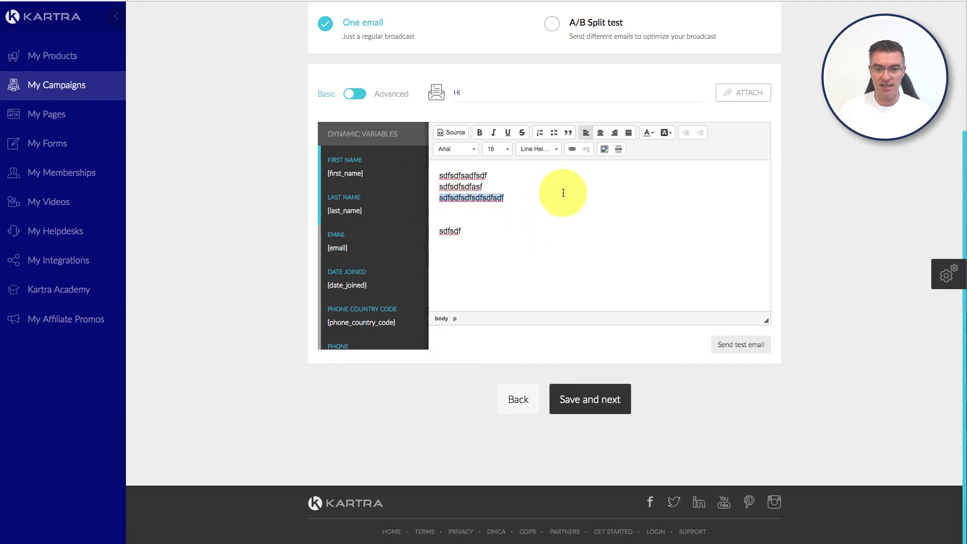
pyautogui.click(571, 149)
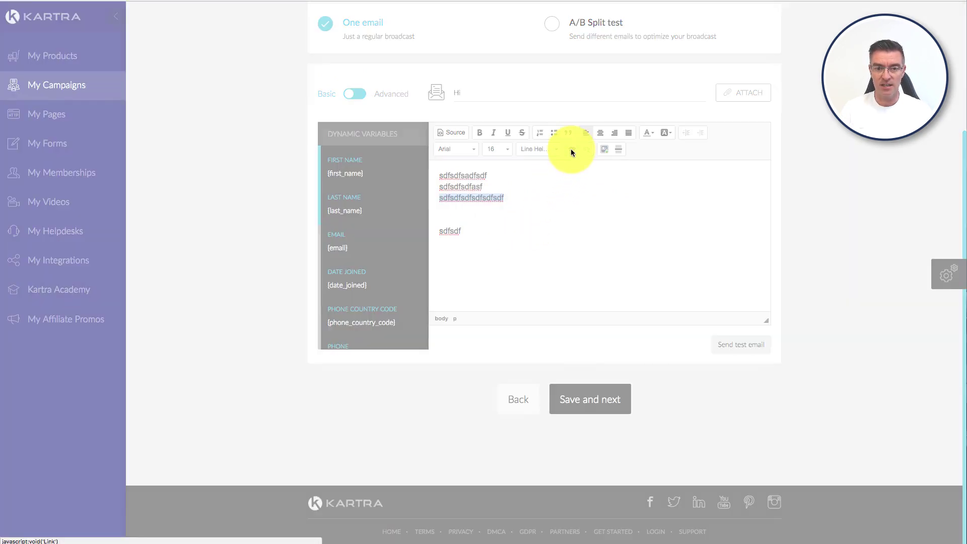
pyautogui.click(453, 274)
pyautogui.write('dgfdfgdfgdfsdf')
pyautogui.click(497, 274)
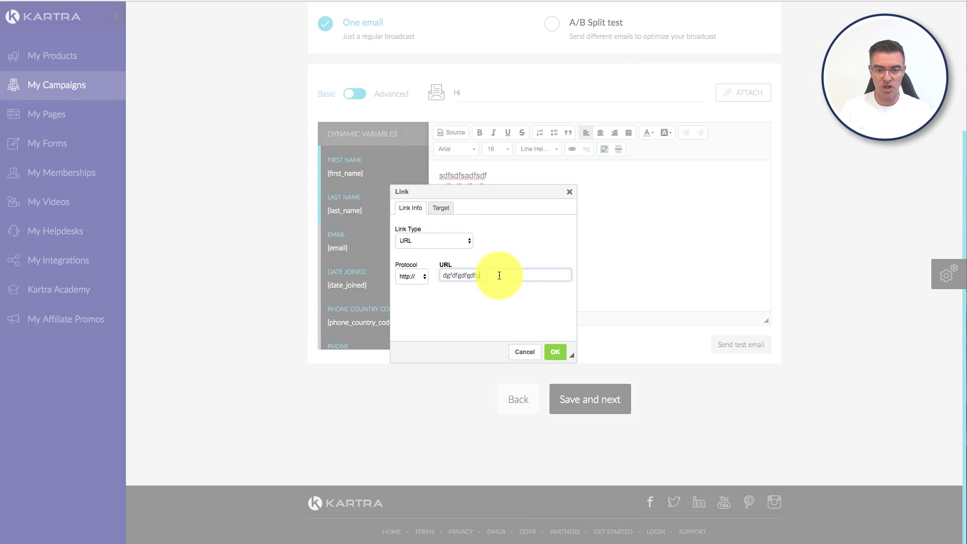
pyautogui.write('.com')
pyautogui.click(499, 273)
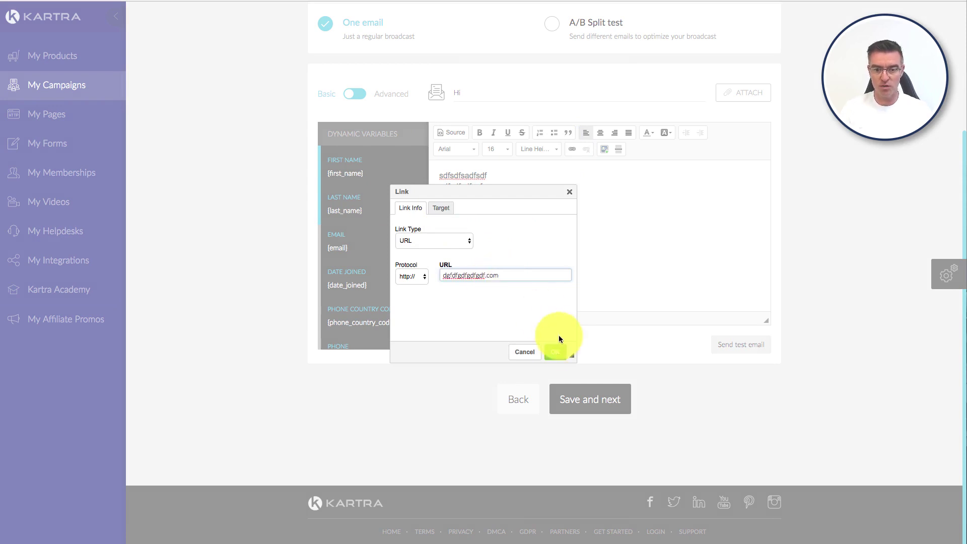
pyautogui.click(555, 351)
pyautogui.click(548, 230)
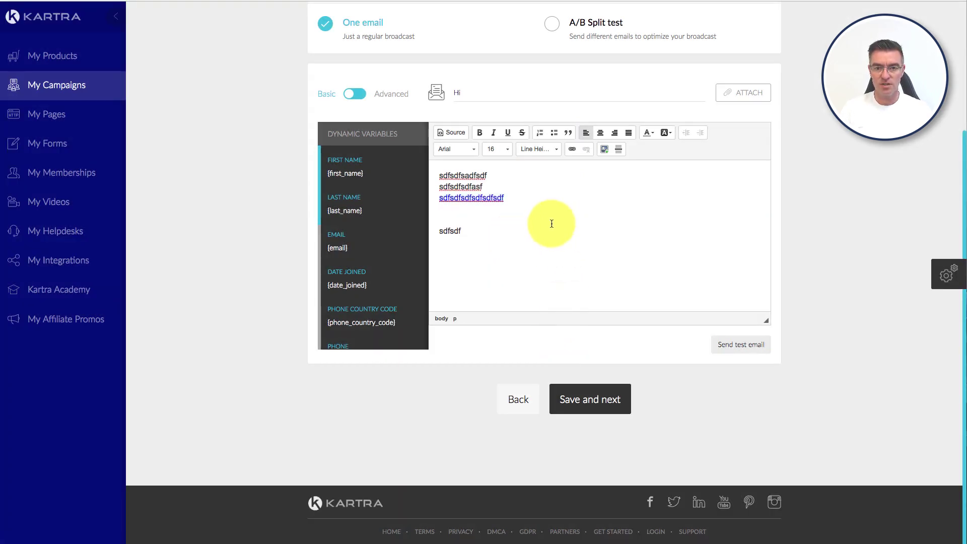
pyautogui.moveTo(484, 231); pyautogui.dragTo(669, 137)
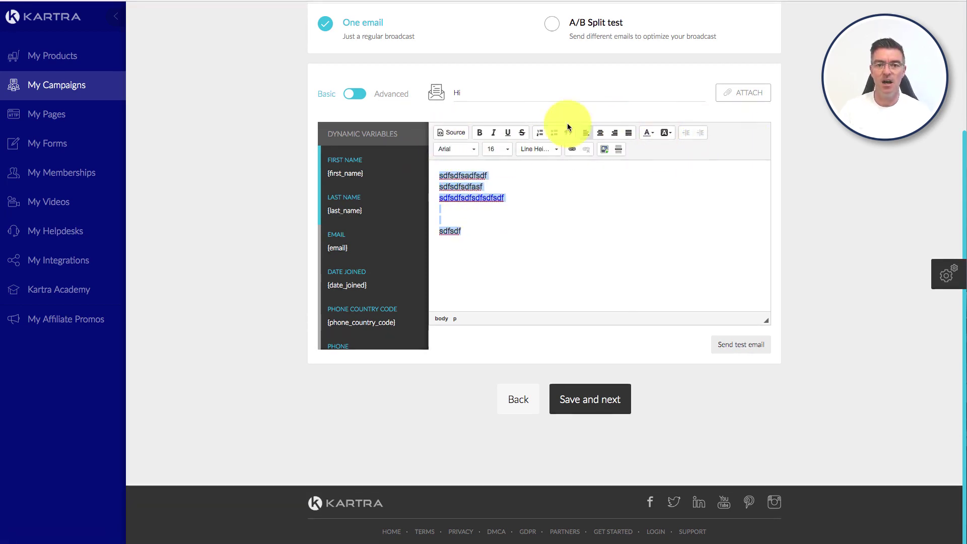
pyautogui.click(490, 233)
pyautogui.moveTo(435, 217); pyautogui.dragTo(409, 168)
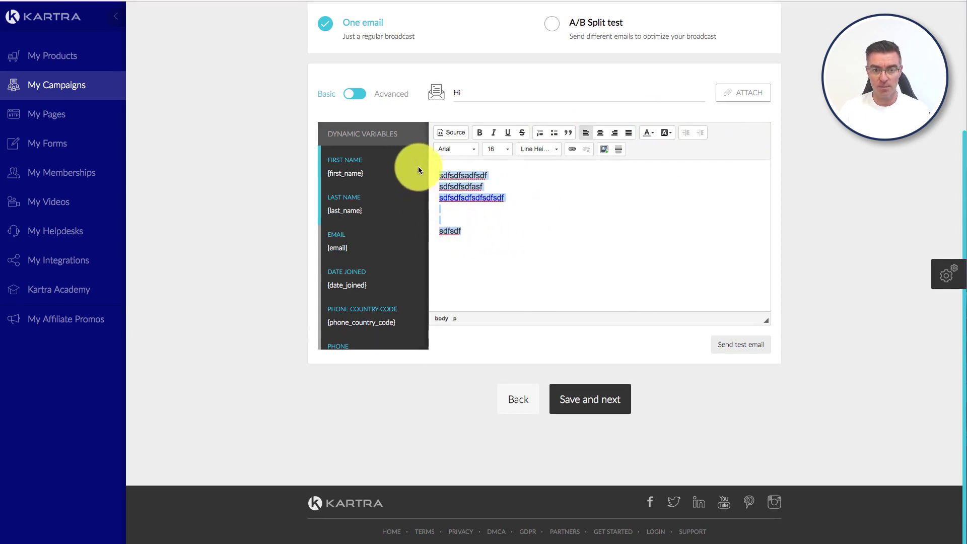
pyautogui.press('BackSpace')
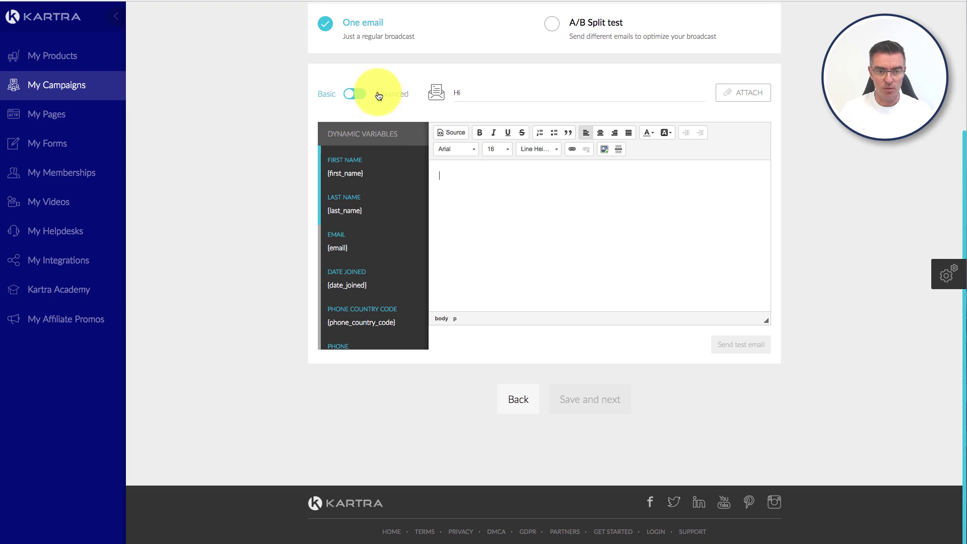
# Step: Switch to the Advanced editor and try a red email background on a blue canvas
pyautogui.click(359, 95)
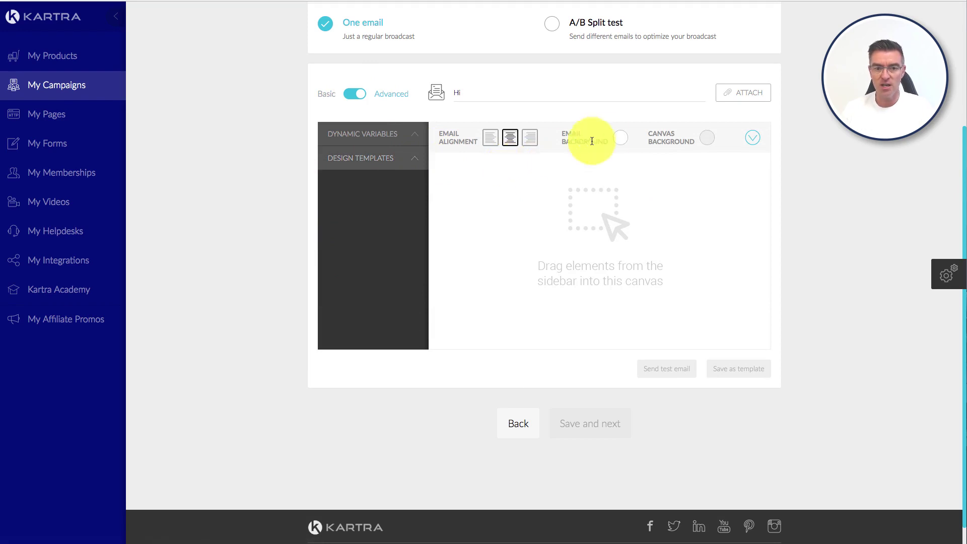
pyautogui.click(624, 141)
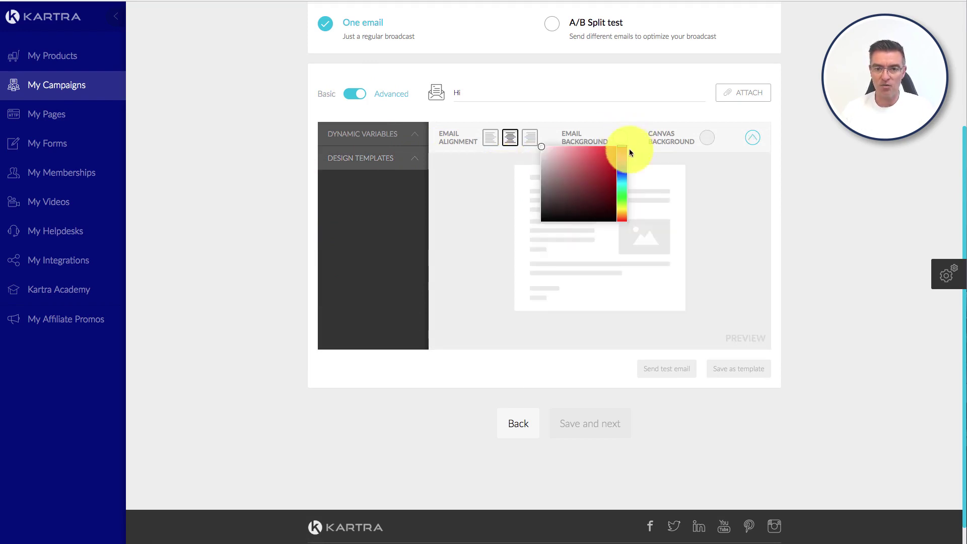
pyautogui.click(597, 158)
pyautogui.moveTo(587, 156); pyautogui.dragTo(614, 149)
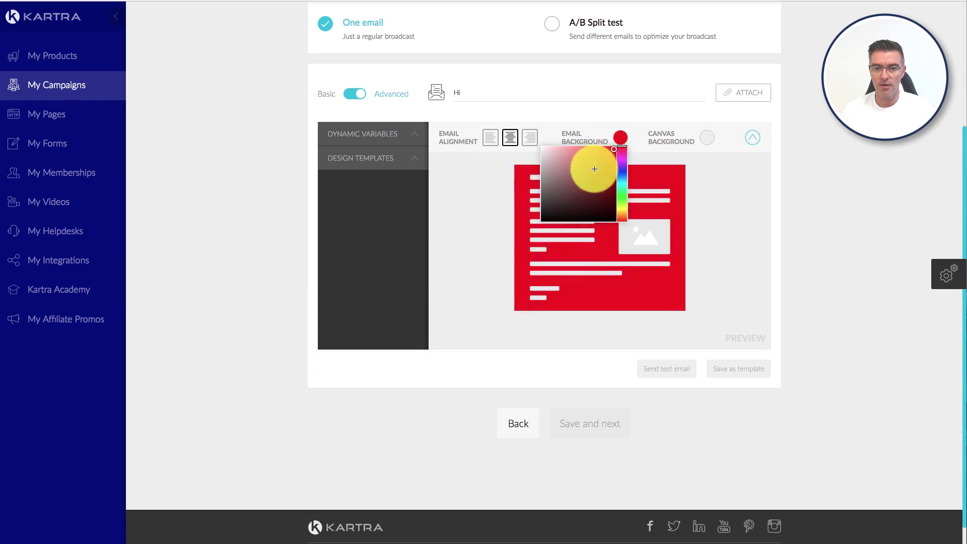
pyautogui.click(710, 190)
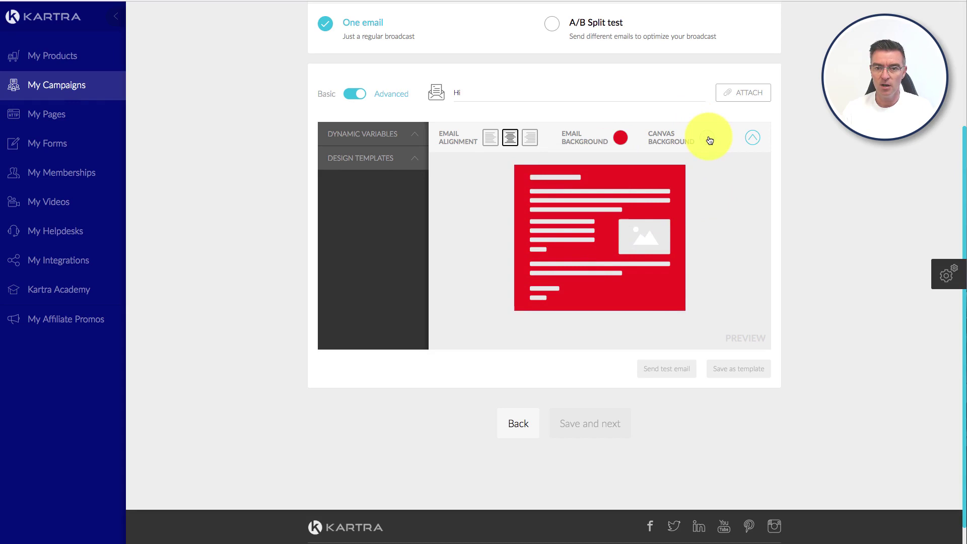
pyautogui.click(708, 139)
pyautogui.moveTo(685, 153); pyautogui.dragTo(713, 170)
pyautogui.click(710, 175)
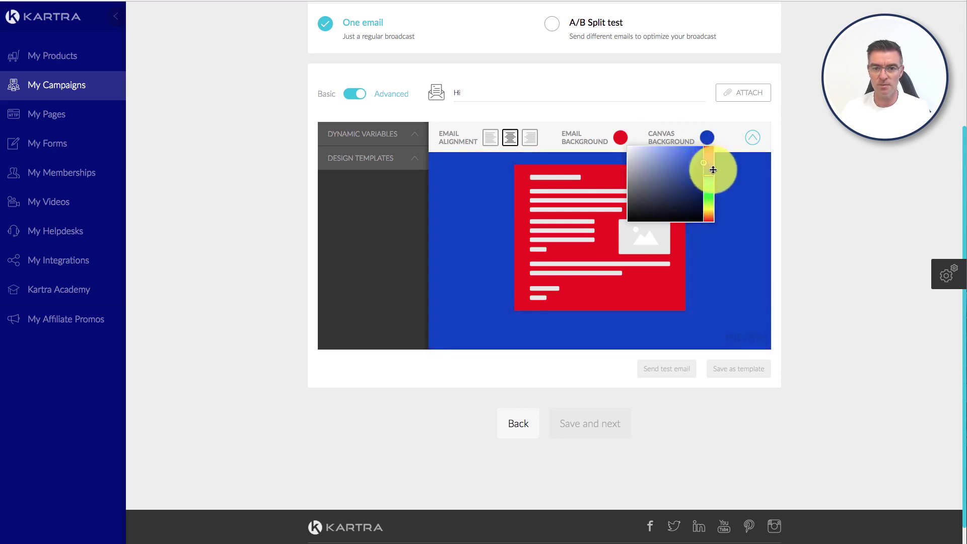
pyautogui.click(729, 295)
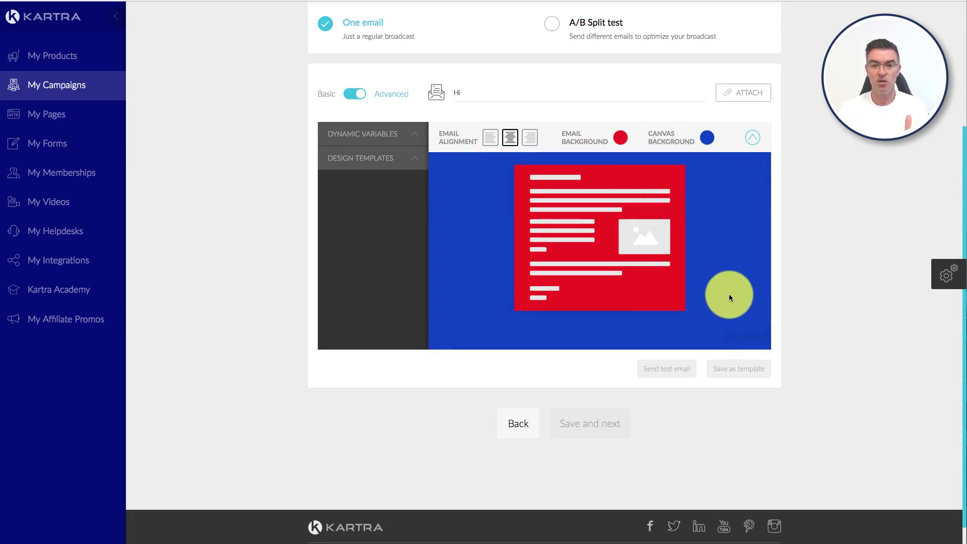
# Step: Change the email background to white and the canvas background to light lavender
pyautogui.click(619, 139)
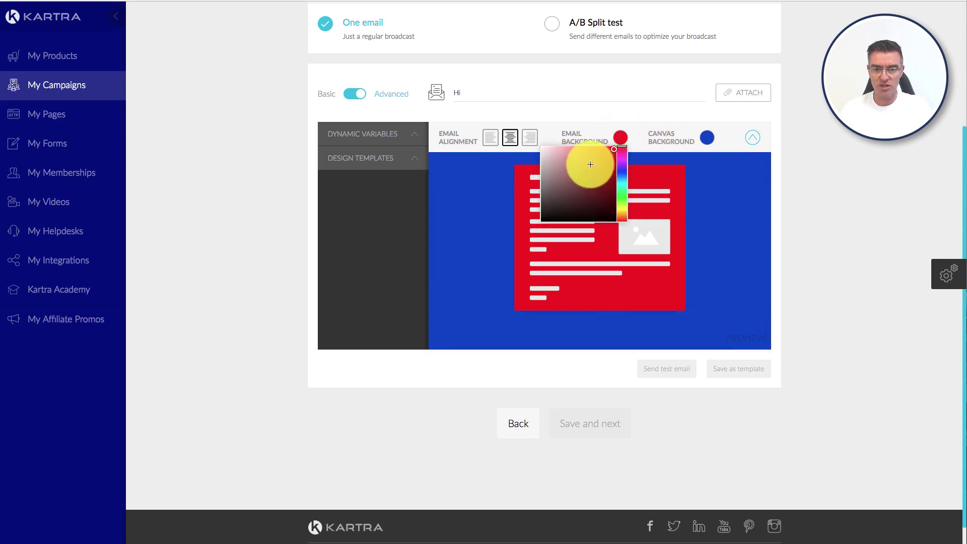
pyautogui.moveTo(587, 162); pyautogui.dragTo(503, 134)
pyautogui.click(707, 138)
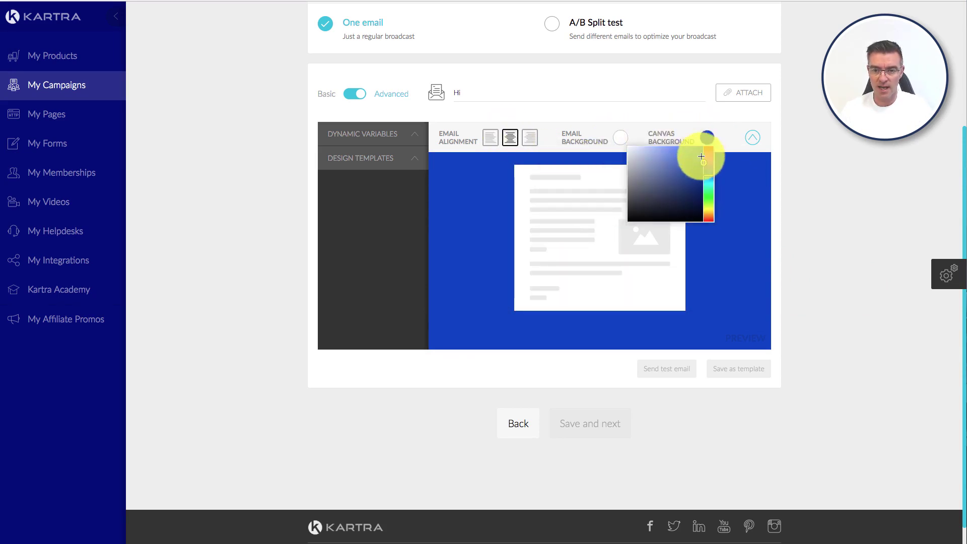
pyautogui.moveTo(698, 161); pyautogui.dragTo(635, 147)
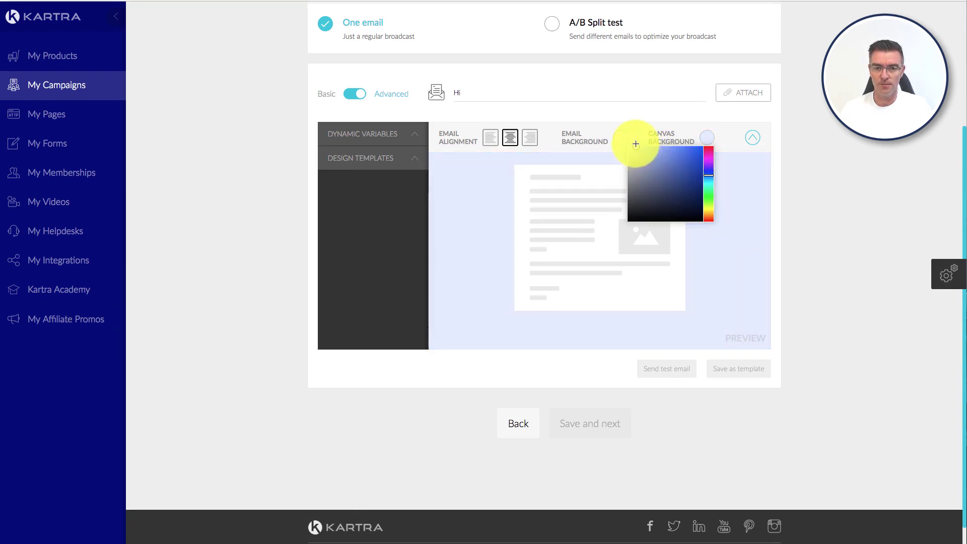
pyautogui.click(469, 178)
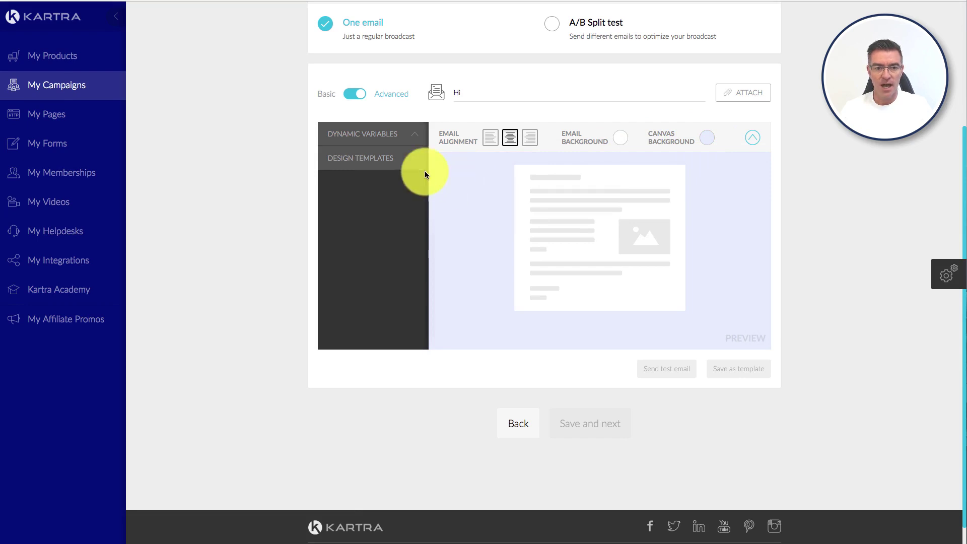
pyautogui.click(412, 162)
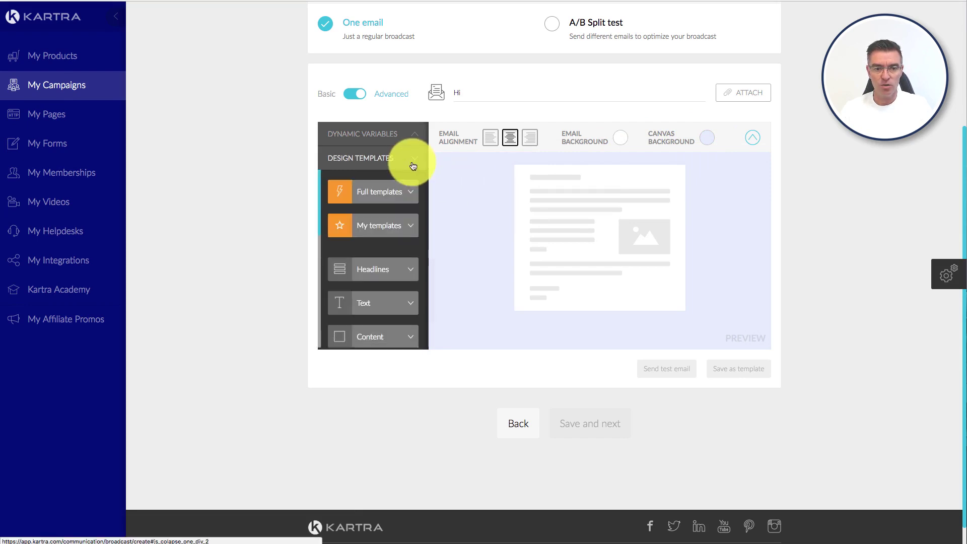
pyautogui.click(402, 193)
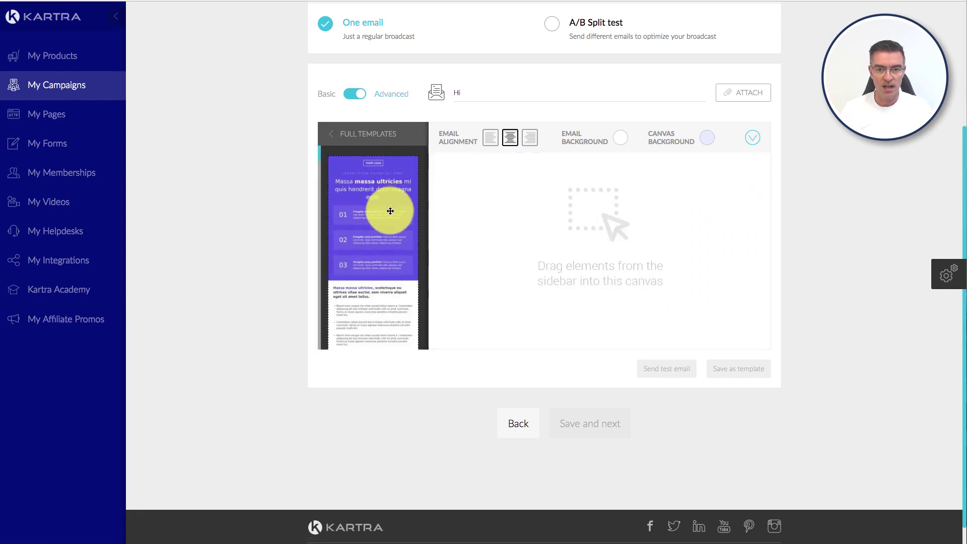
pyautogui.scroll(-3, 388, 211)
pyautogui.scroll(5, 388, 211)
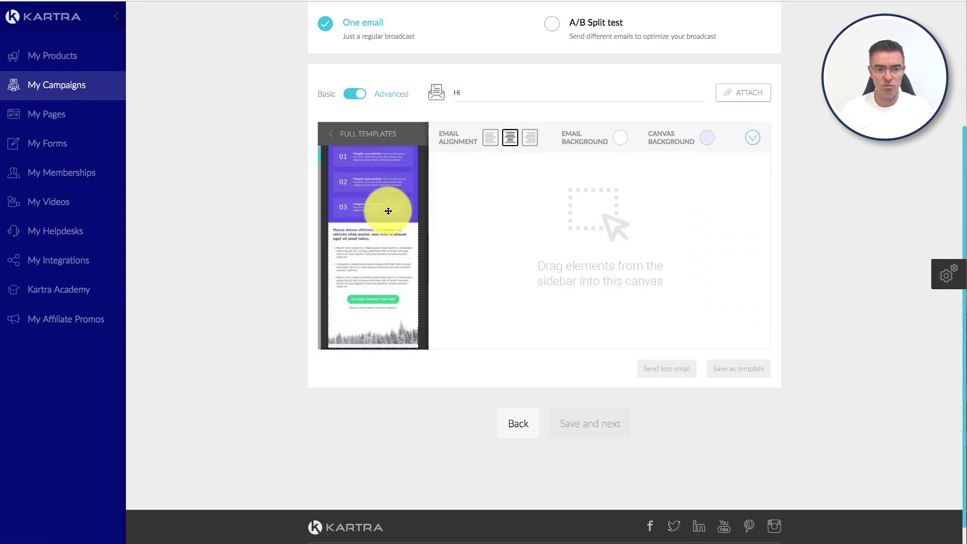
pyautogui.scroll(-5, 372, 236)
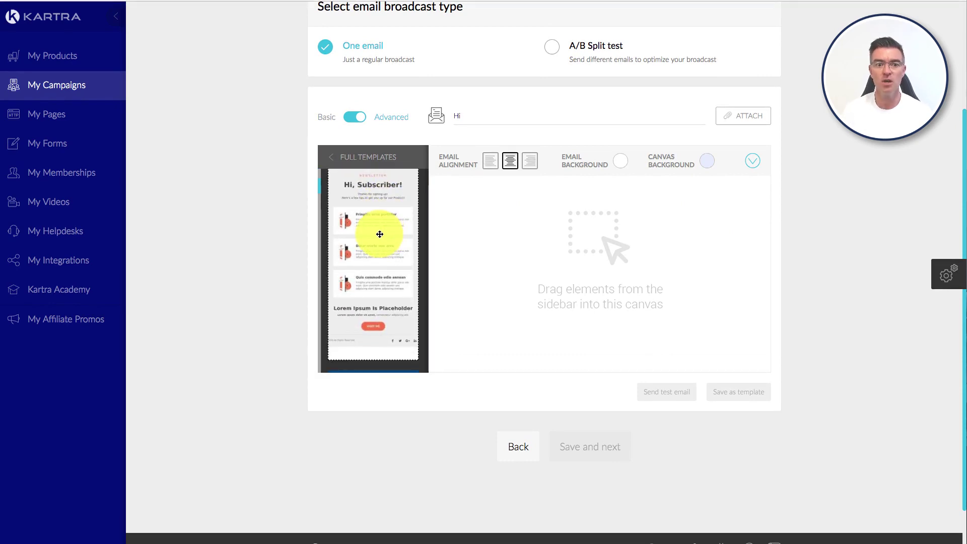
pyautogui.scroll(-5, 388, 237)
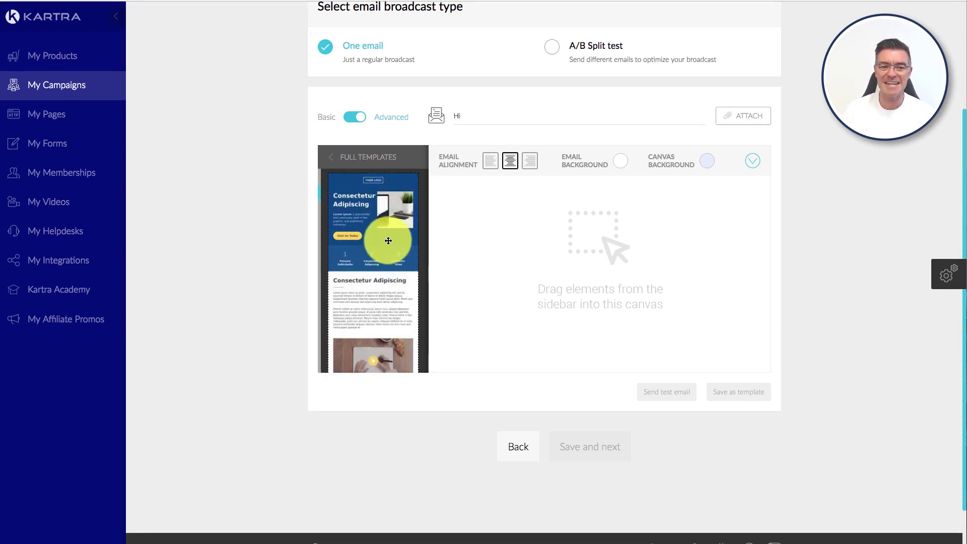
pyautogui.scroll(-2, 394, 244)
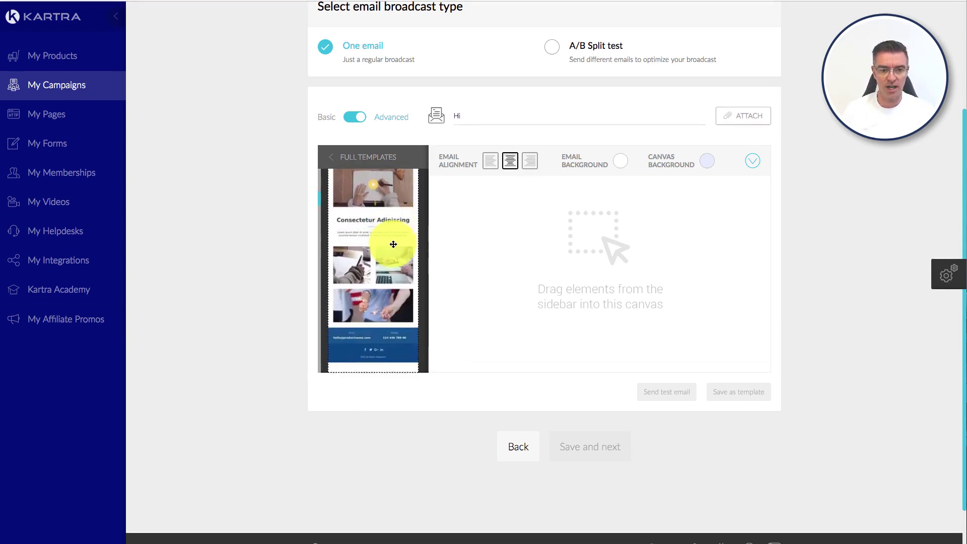
pyautogui.scroll(-6, 392, 244)
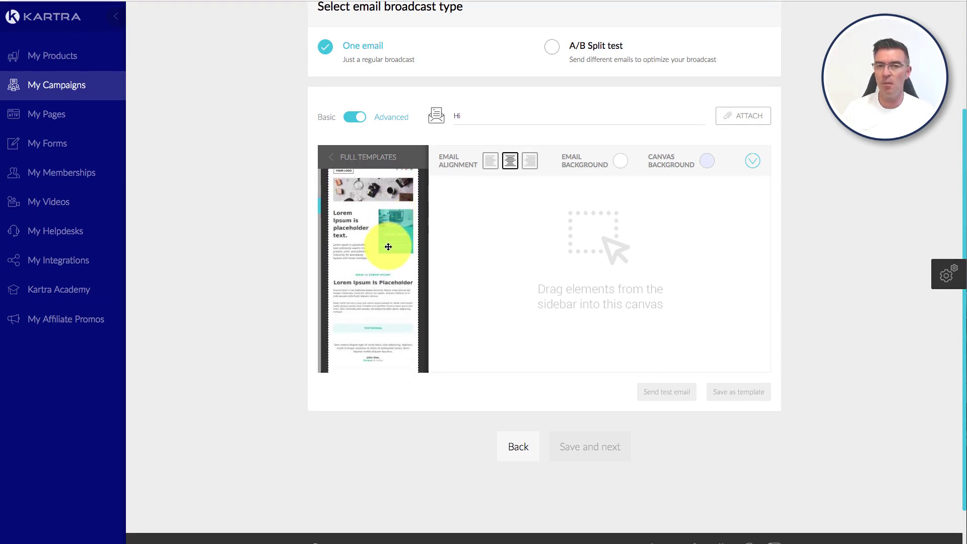
pyautogui.scroll(-2, 393, 247)
pyautogui.scroll(-2, 392, 247)
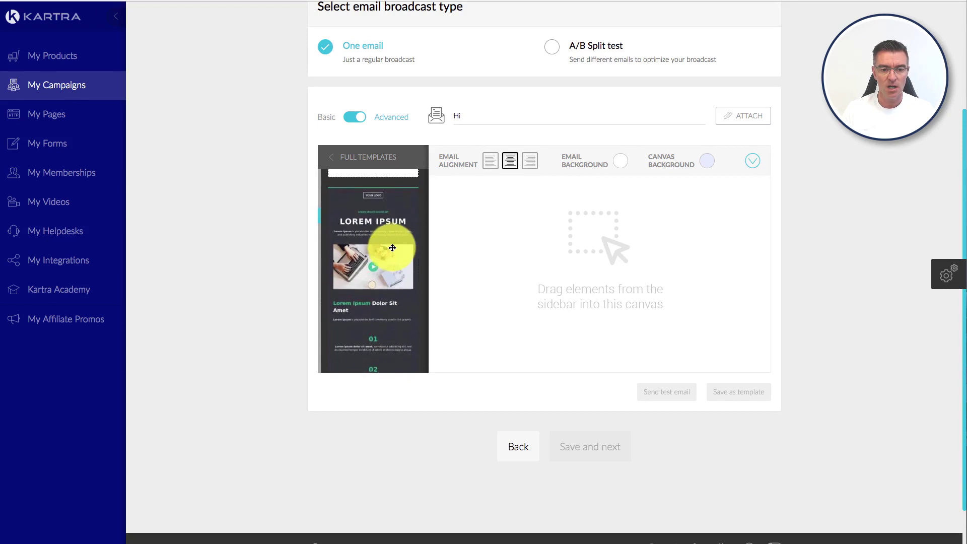
pyautogui.scroll(-1, 380, 204)
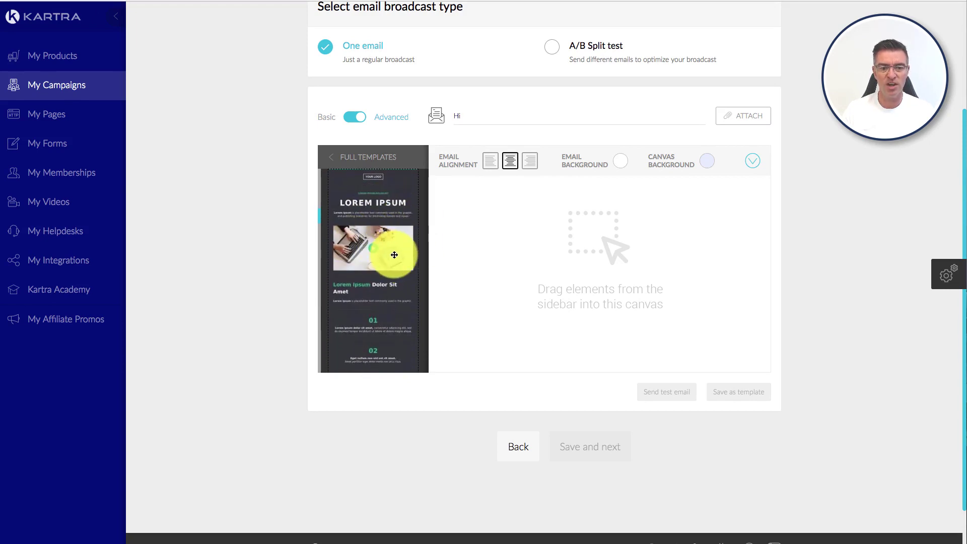
pyautogui.scroll(-2, 394, 254)
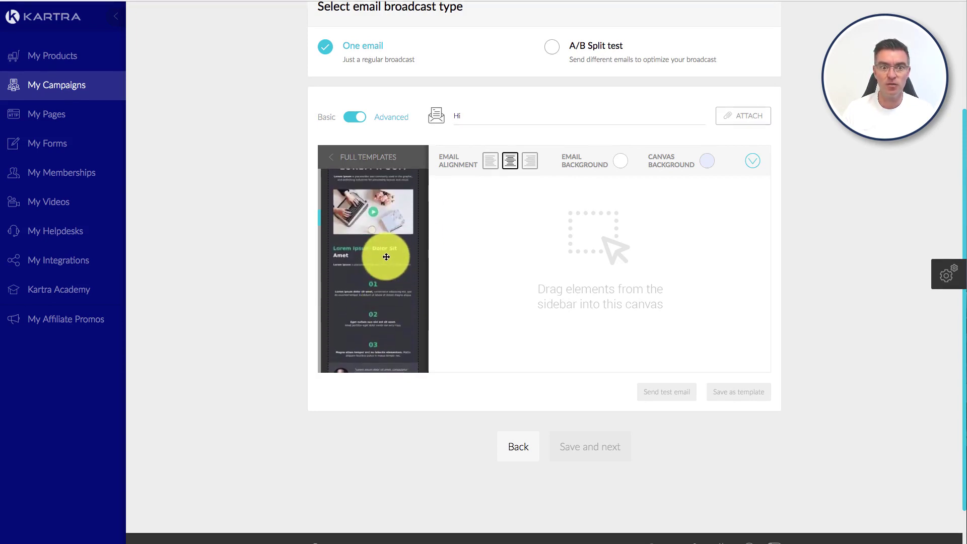
pyautogui.scroll(-10, 386, 257)
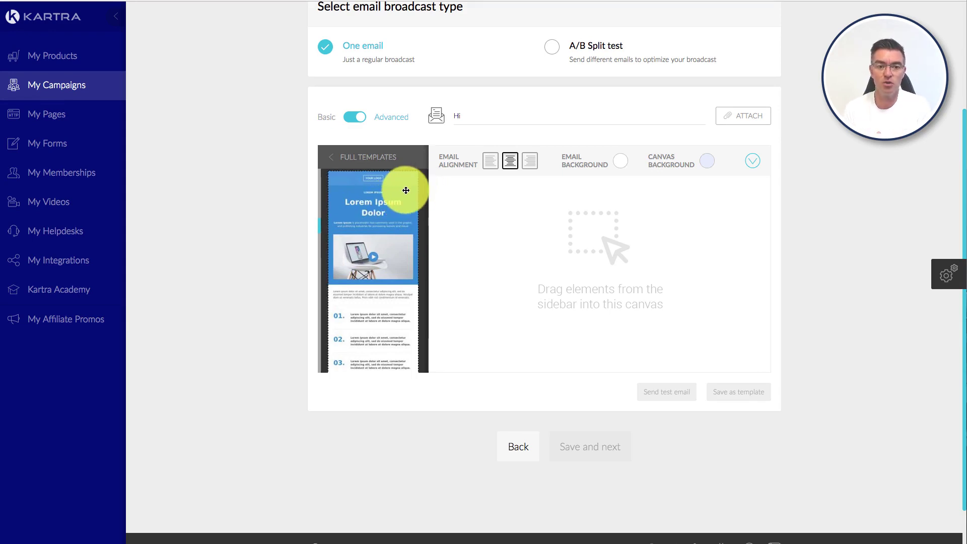
pyautogui.scroll(-6, 405, 191)
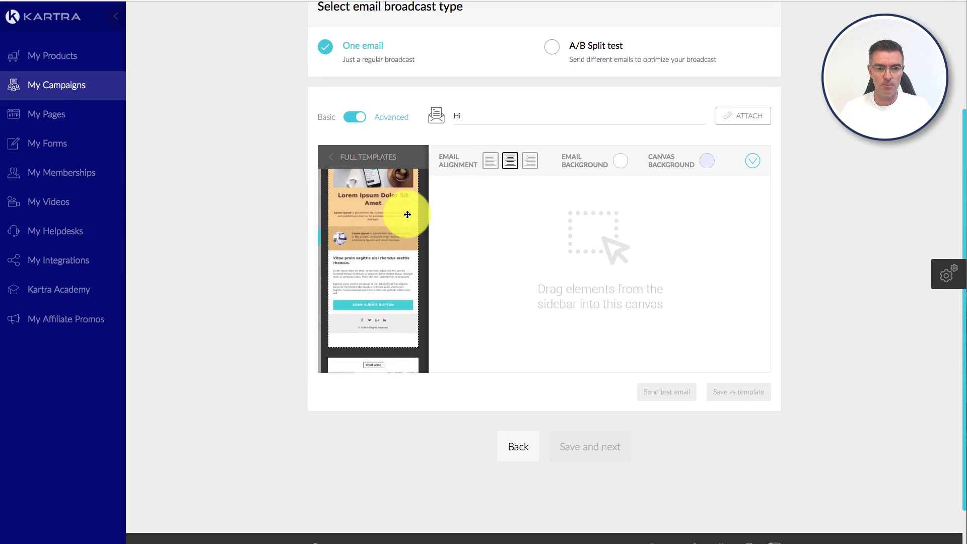
pyautogui.scroll(-10, 378, 243)
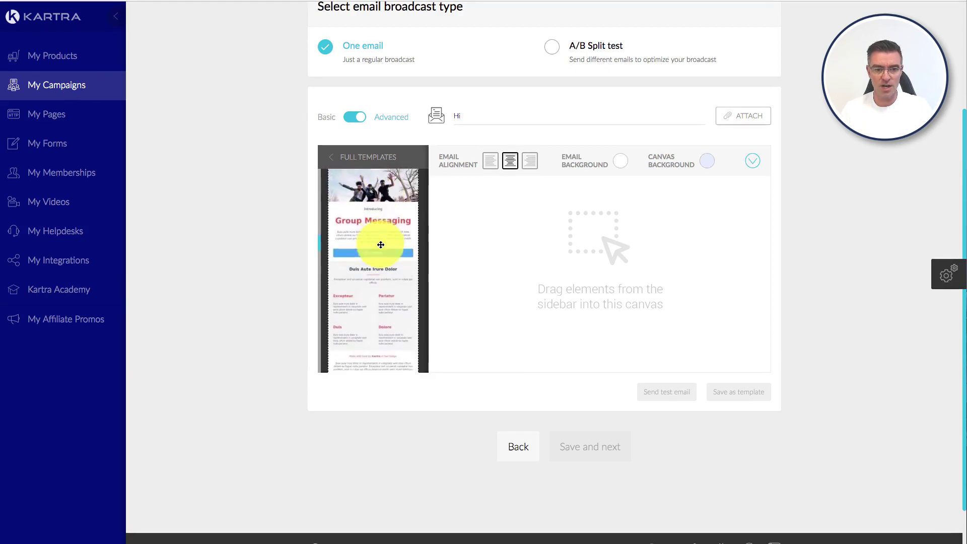
pyautogui.scroll(5, 381, 245)
pyautogui.scroll(-8, 381, 245)
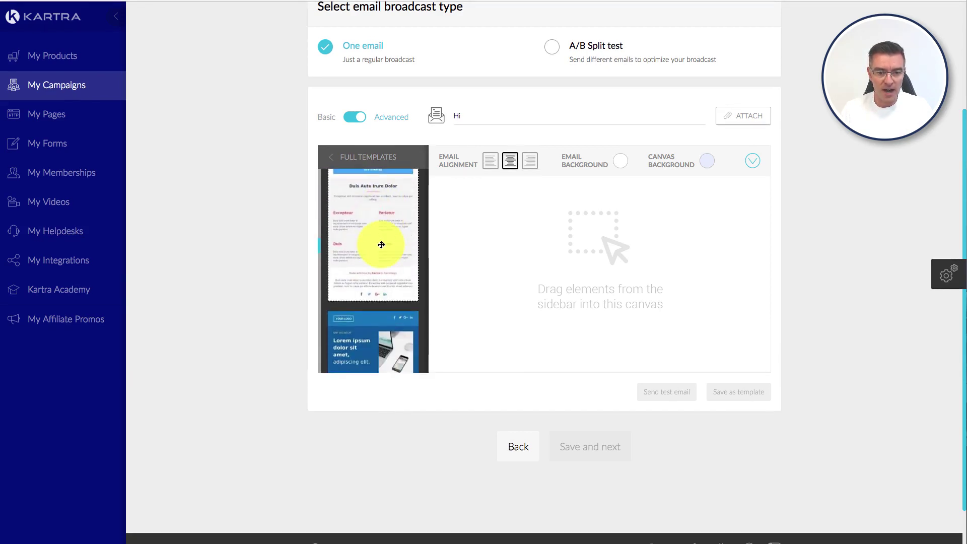
pyautogui.scroll(5, 382, 246)
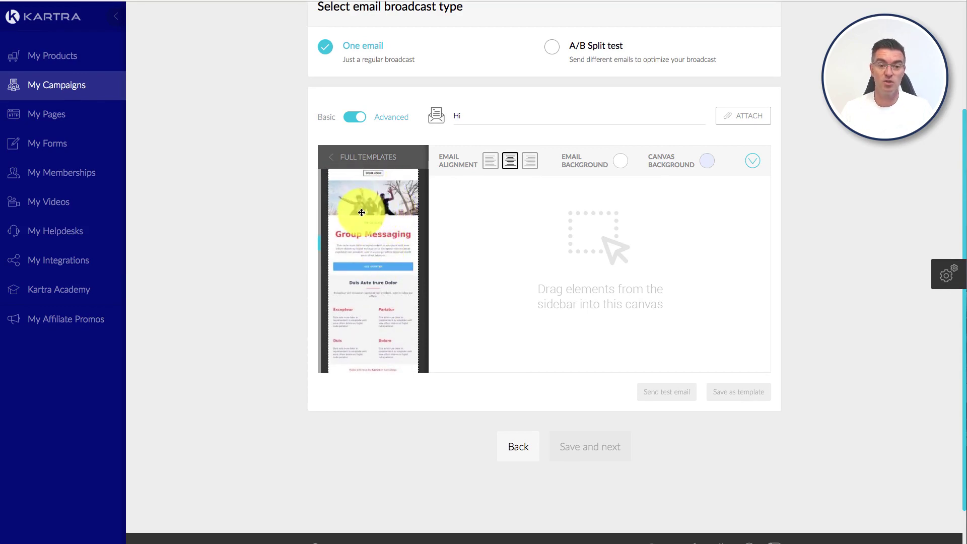
# Step: Place the Group Messaging template onto the email canvas
pyautogui.moveTo(361, 213); pyautogui.dragTo(590, 199)
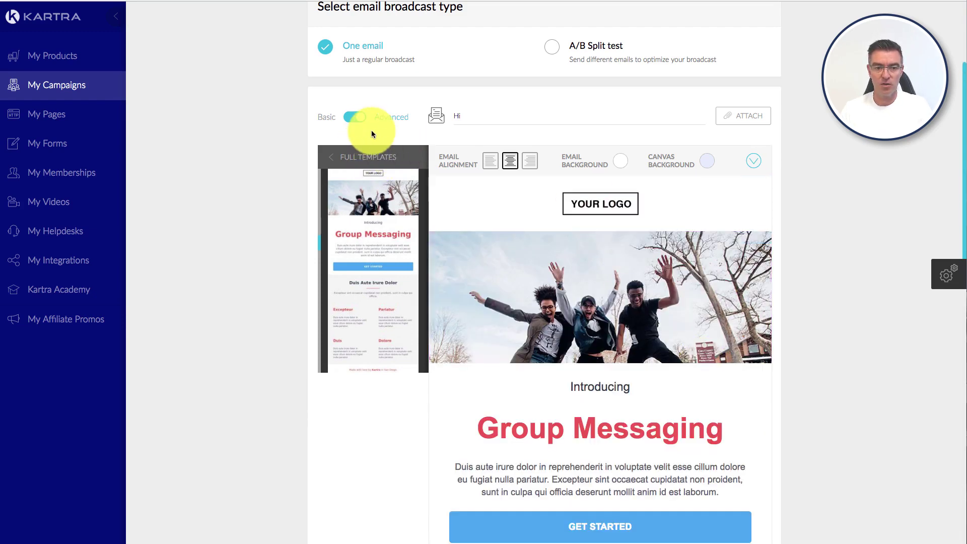
pyautogui.click(340, 157)
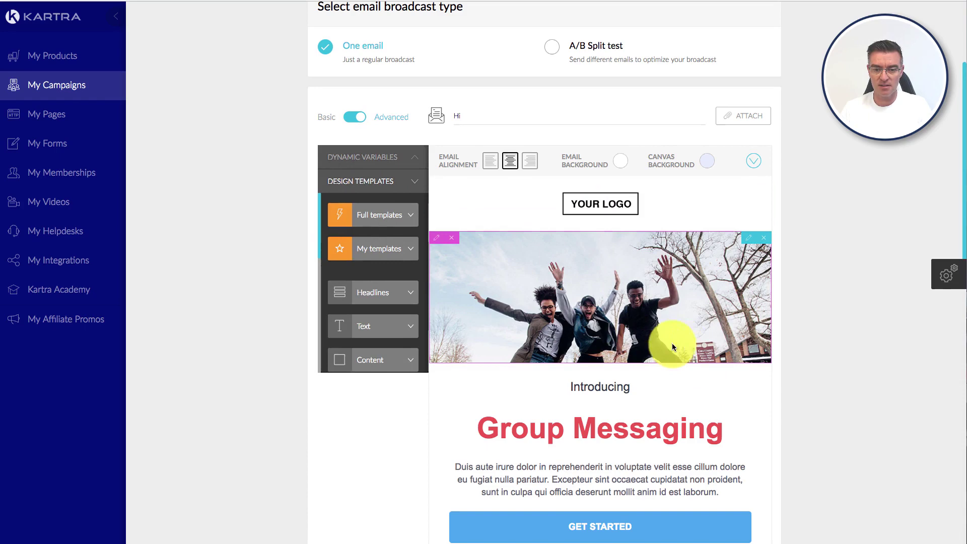
pyautogui.scroll(-5, 707, 368)
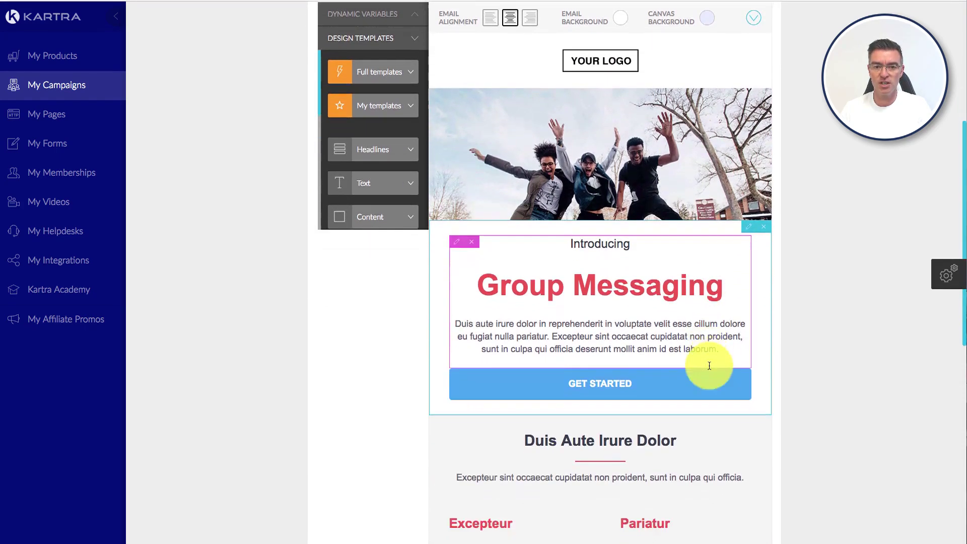
pyautogui.scroll(2, 705, 161)
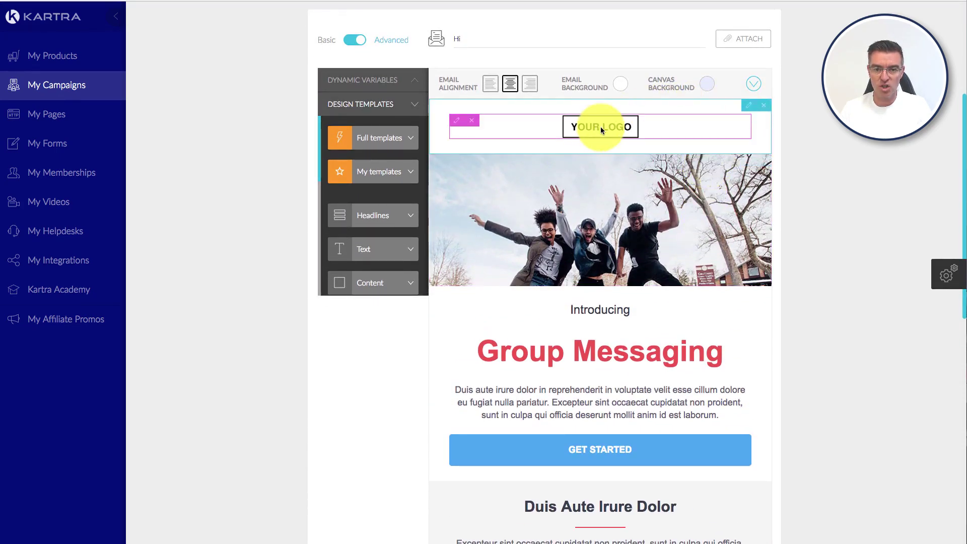
# Step: View the Edit Image settings for the logo, then for the hero image
pyautogui.click(457, 124)
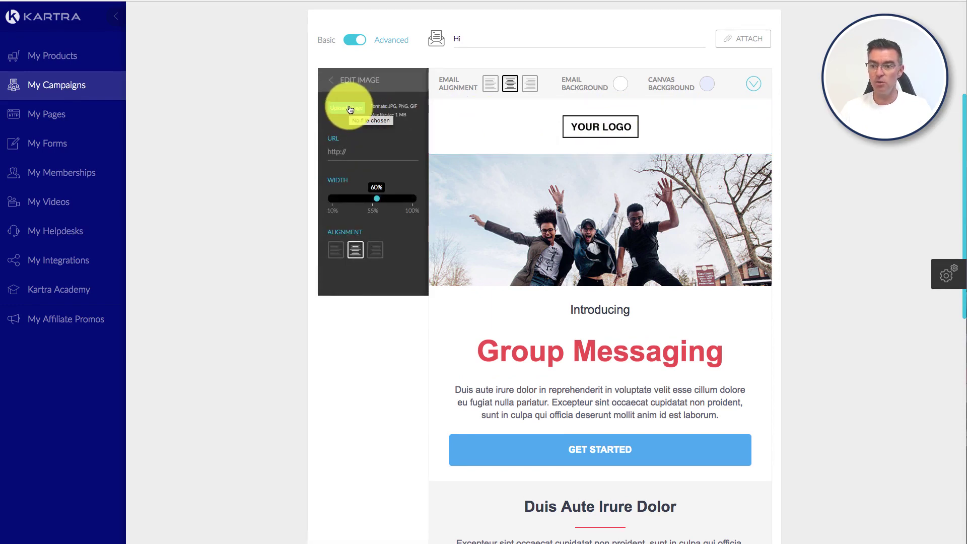
pyautogui.click(371, 143)
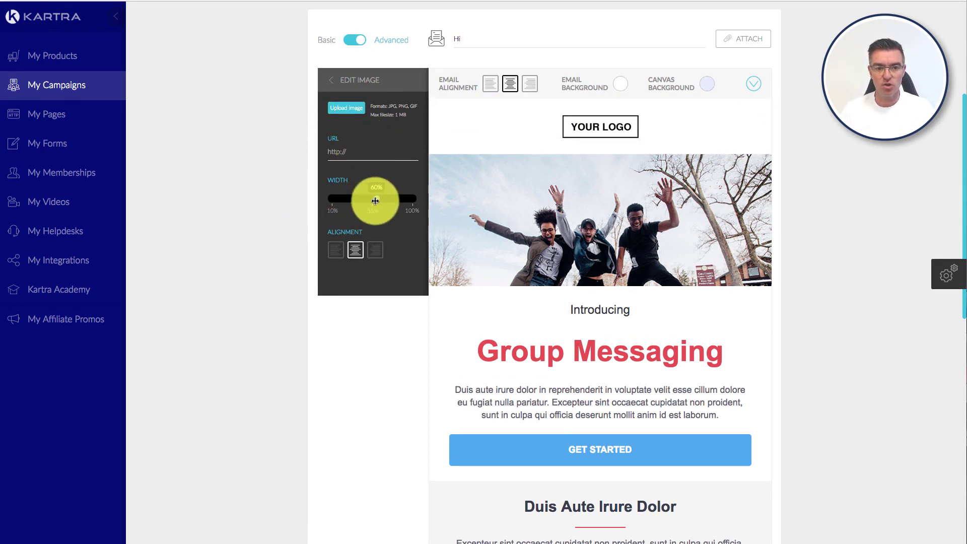
pyautogui.click(332, 81)
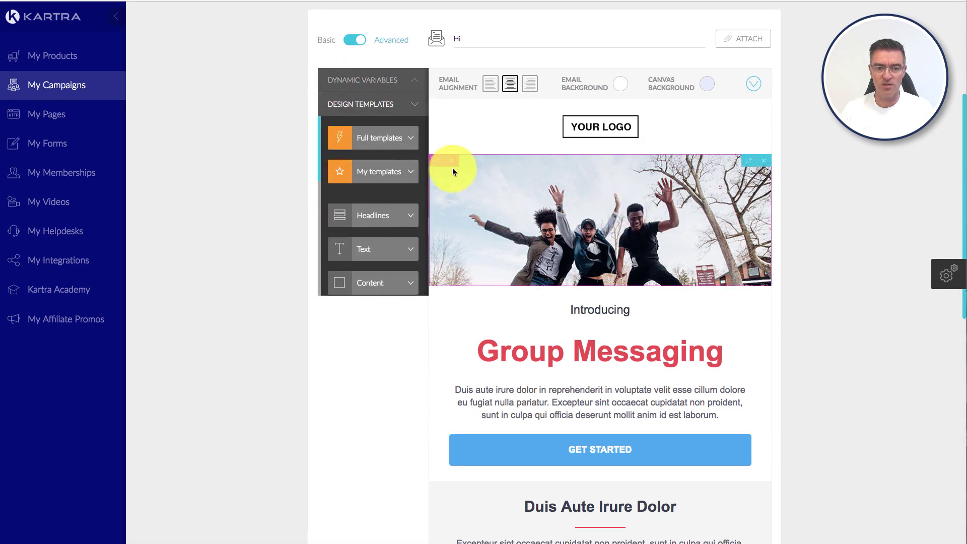
pyautogui.click(437, 166)
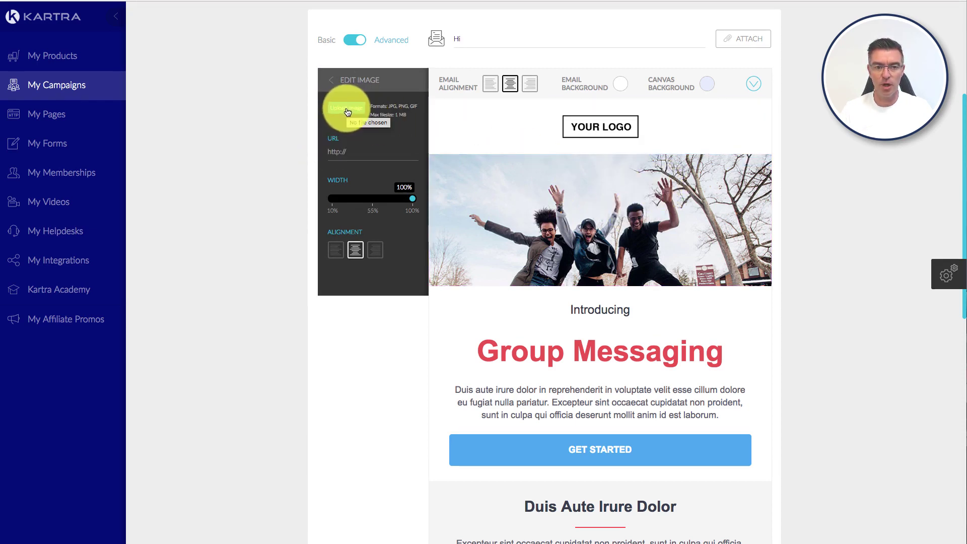
# Step: Replace the GET STARTED button label with test text
pyautogui.click(334, 82)
pyautogui.scroll(-5, 557, 180)
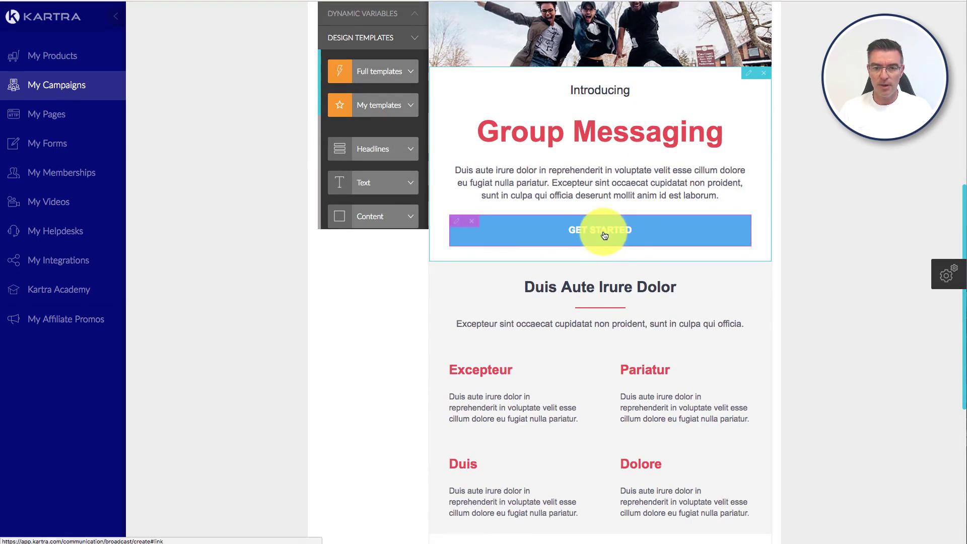
pyautogui.click(457, 221)
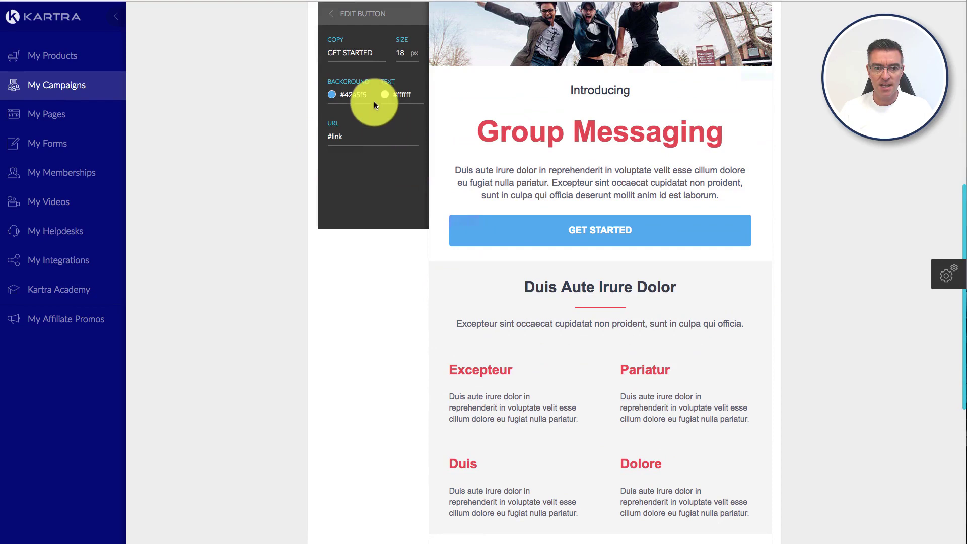
pyautogui.moveTo(374, 54); pyautogui.dragTo(321, 55)
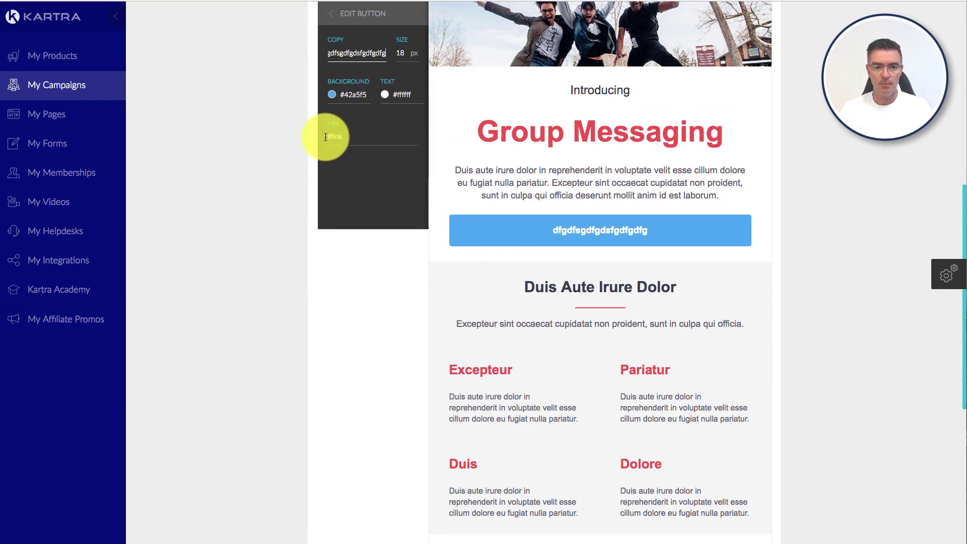
# Step: Change the button background from blue to green #00ad7f
pyautogui.scroll(2, 379, 143)
pyautogui.click(331, 94)
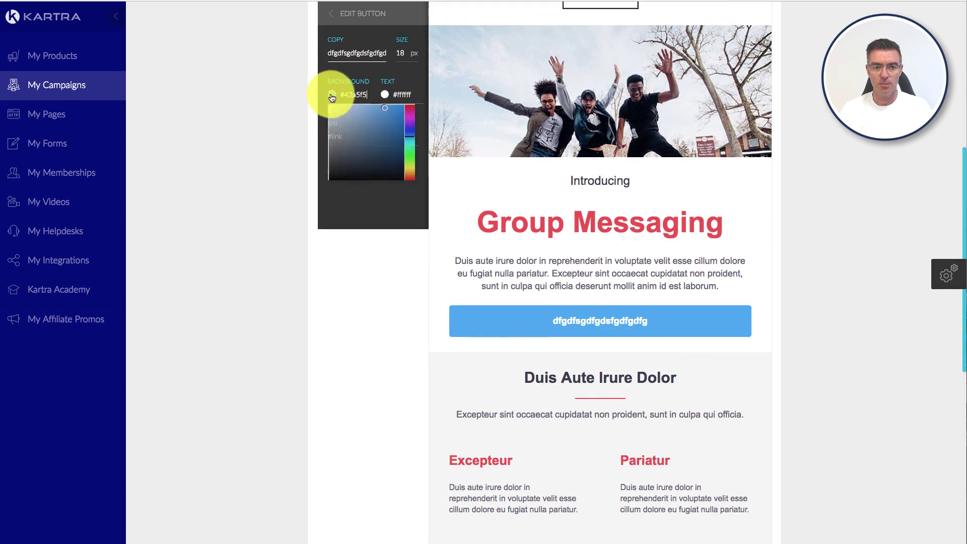
pyautogui.moveTo(412, 152); pyautogui.dragTo(399, 129)
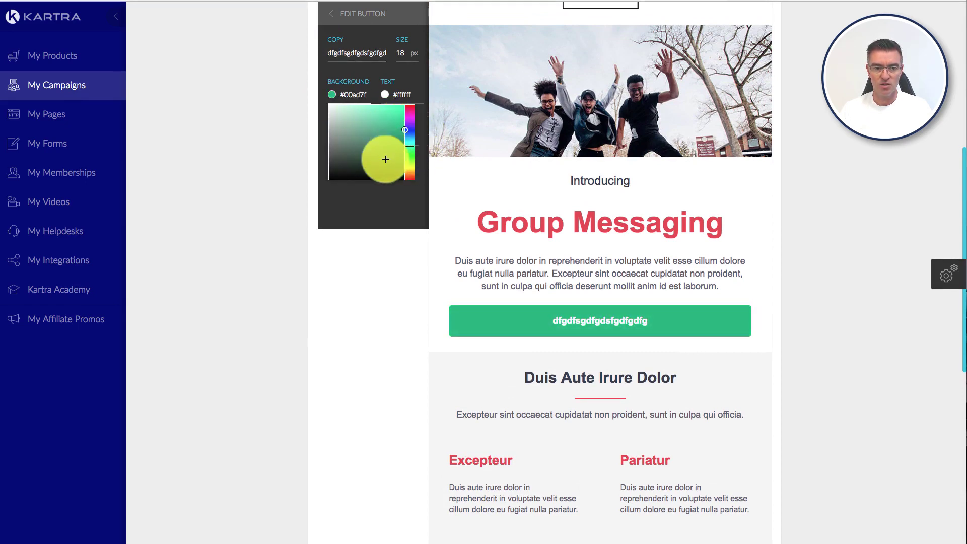
pyautogui.click(374, 204)
pyautogui.scroll(3, 406, 168)
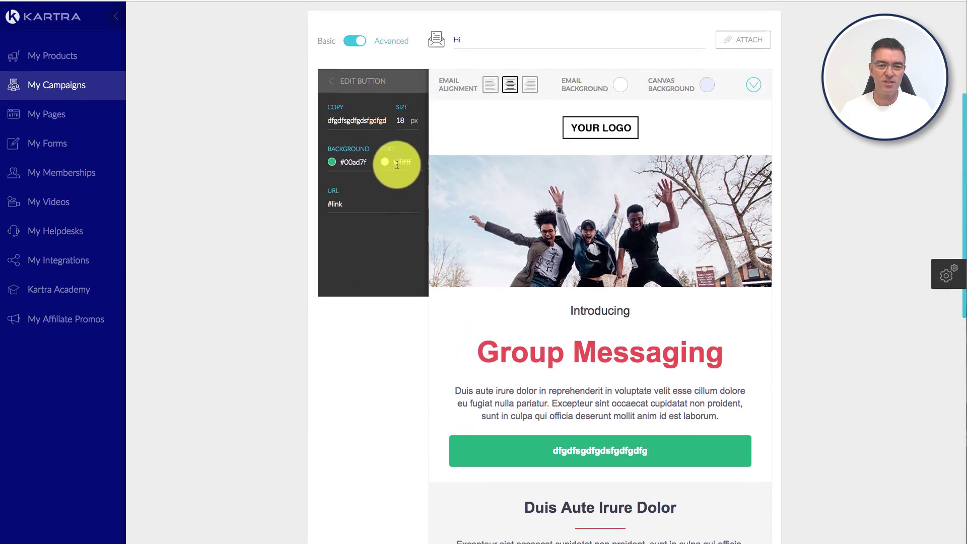
pyautogui.click(329, 84)
# Step: Delete all seven template blocks, from the hero image through the YOUR LOGO and footer blocks
pyautogui.scroll(-6, 626, 168)
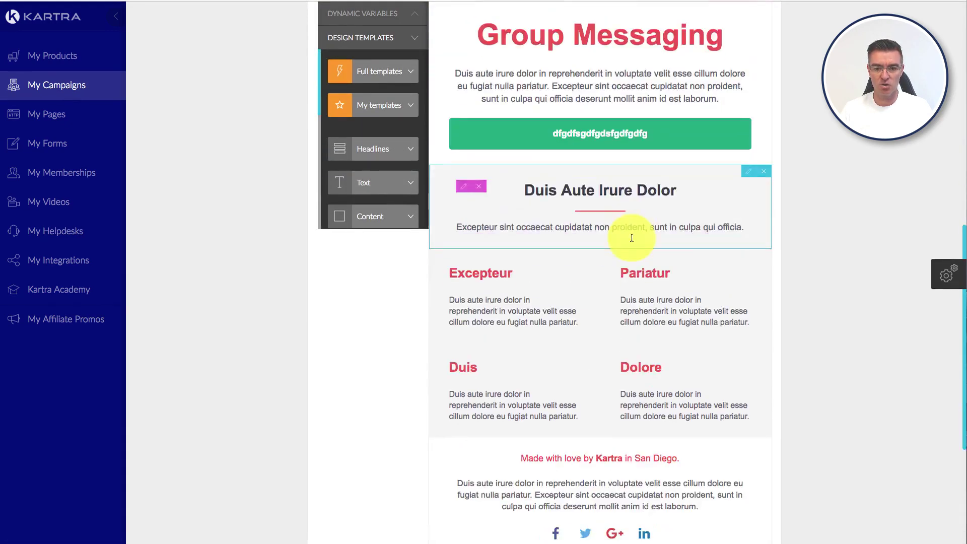
pyautogui.scroll(6, 626, 237)
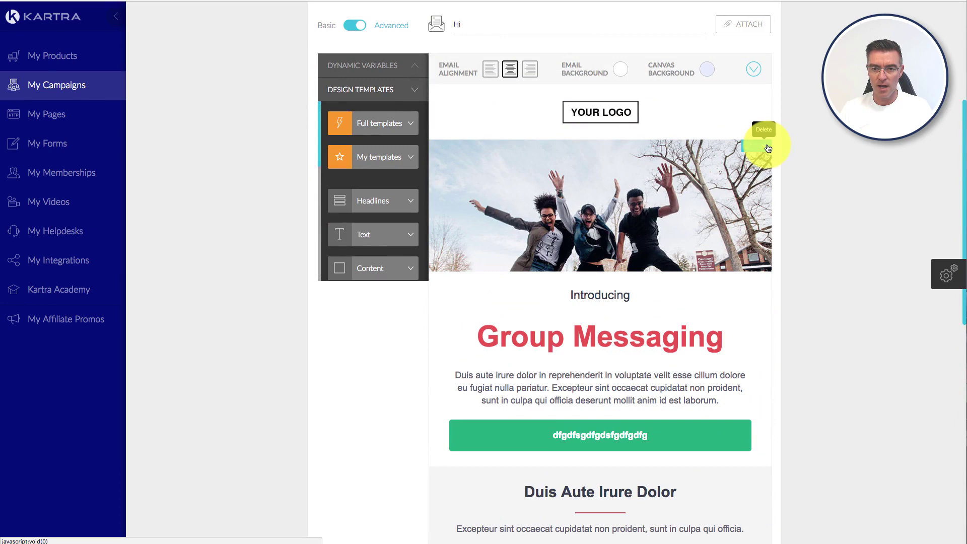
pyautogui.click(766, 147)
pyautogui.click(766, 147)
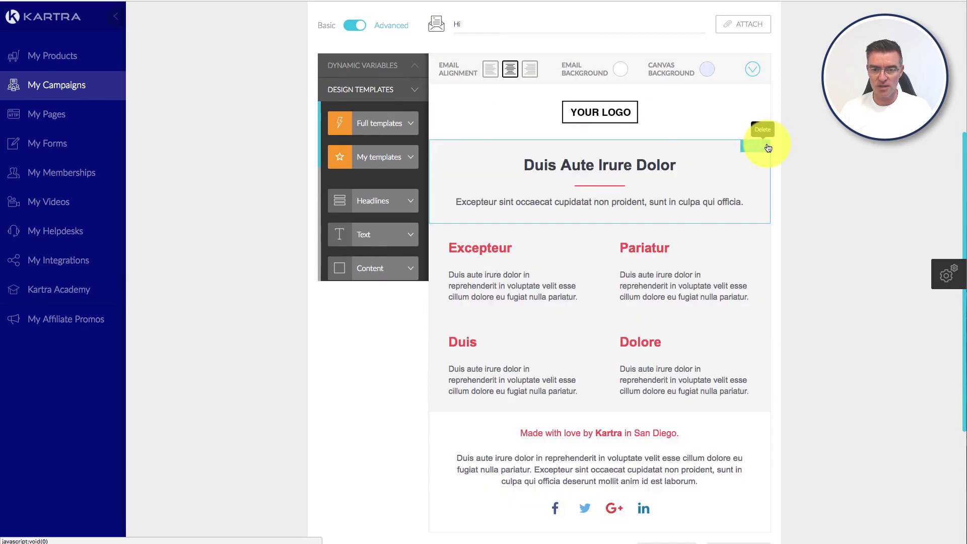
pyautogui.click(766, 147)
pyautogui.click(766, 147)
pyautogui.click(768, 147)
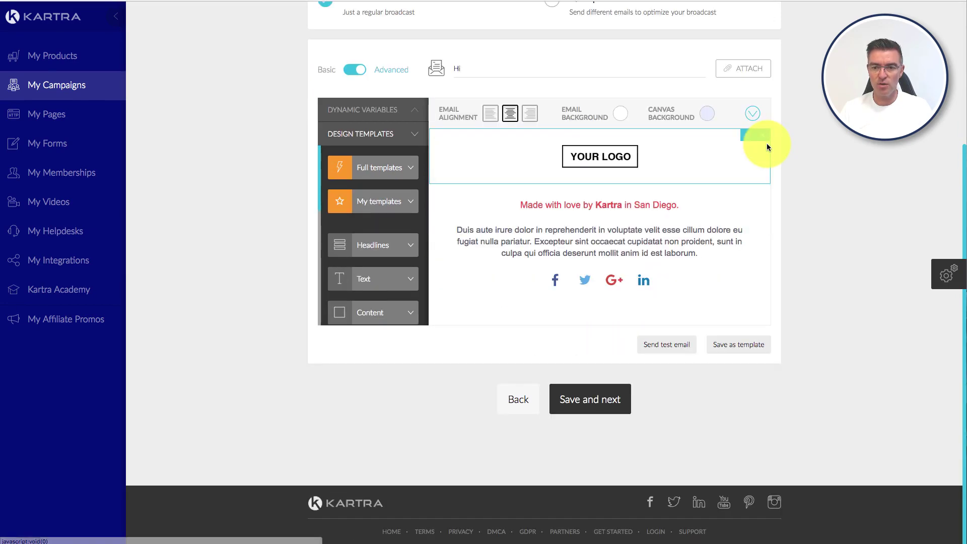
pyautogui.click(766, 140)
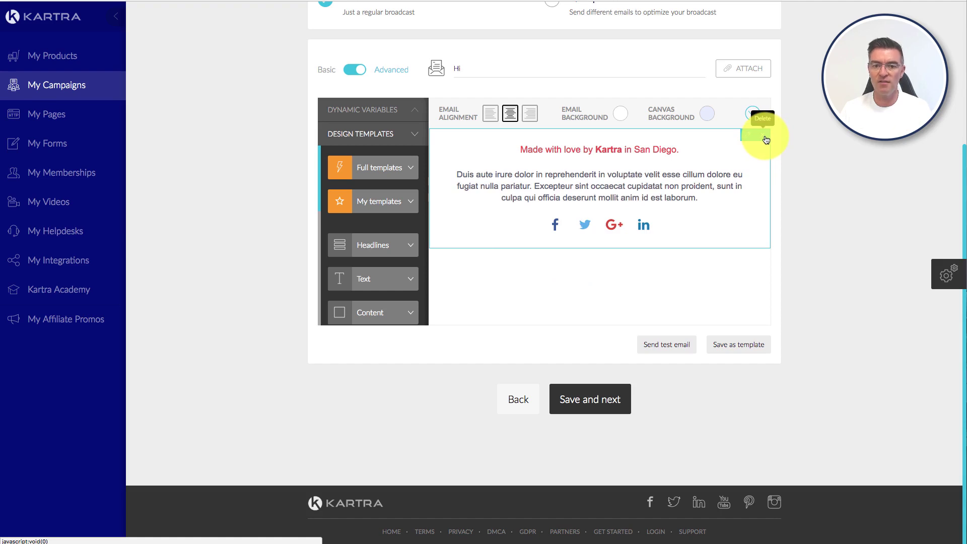
pyautogui.click(765, 139)
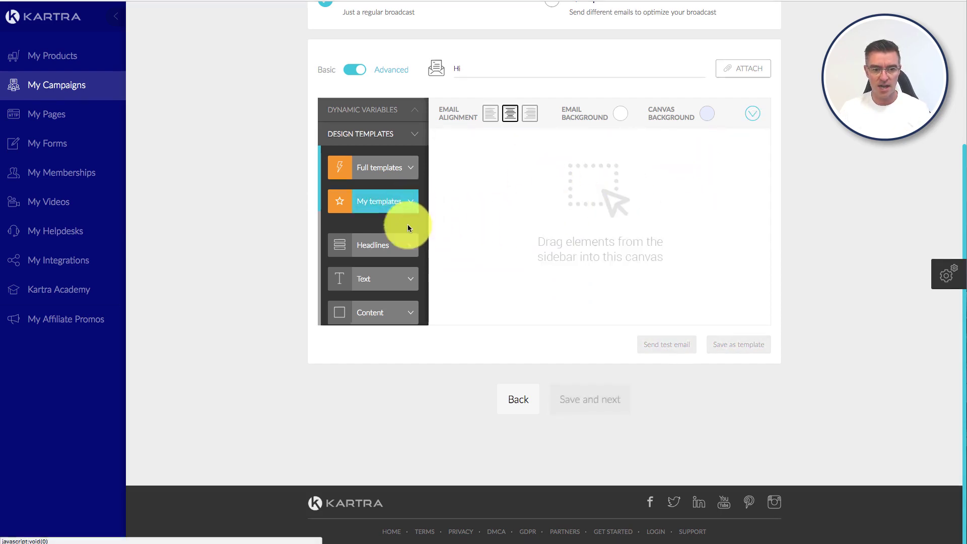
# Step: Add the LOREM IPSUM DOLOR SIT headline block to the empty email
pyautogui.scroll(-3, 408, 228)
pyautogui.click(398, 173)
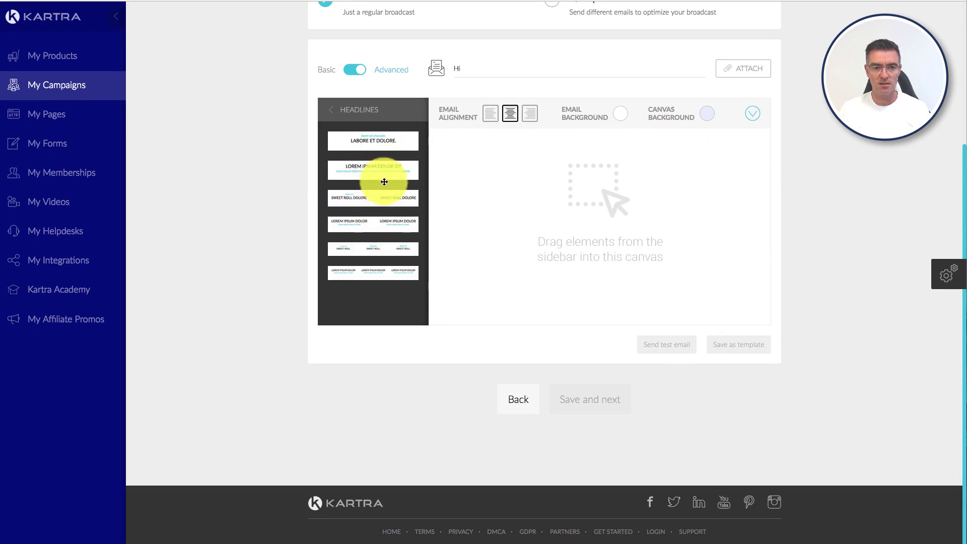
pyautogui.moveTo(384, 181); pyautogui.dragTo(590, 160)
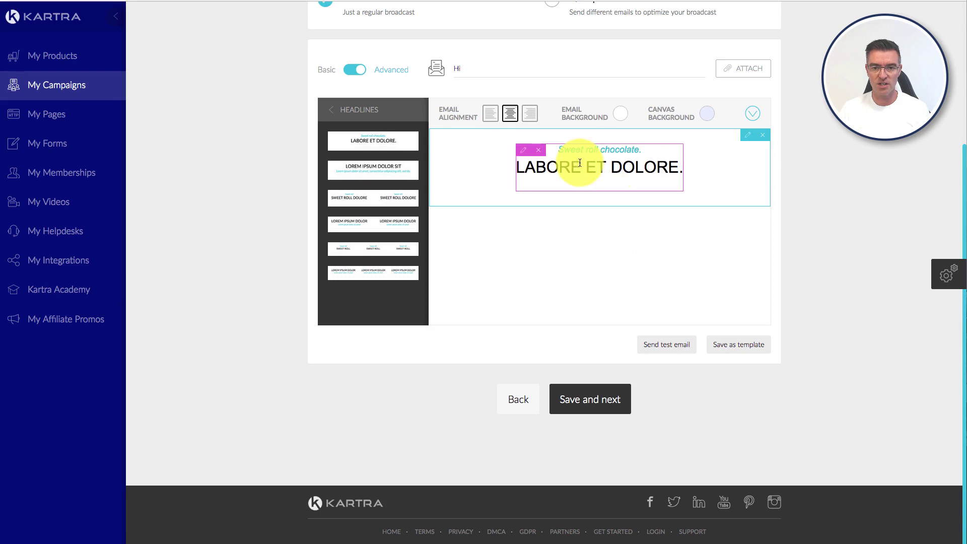
pyautogui.click(580, 163)
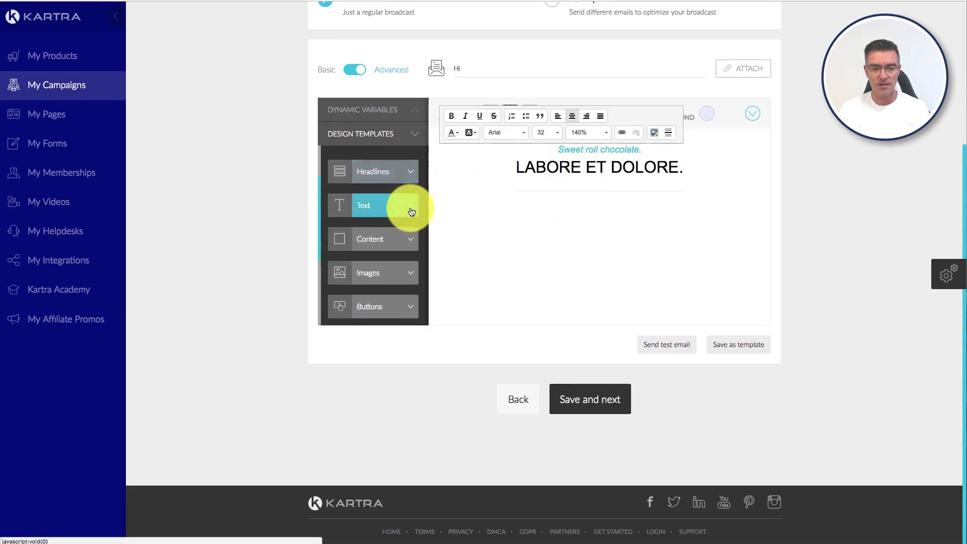
# Step: Browse the Text block templates without adding one
pyautogui.click(410, 211)
pyautogui.scroll(-3, 376, 261)
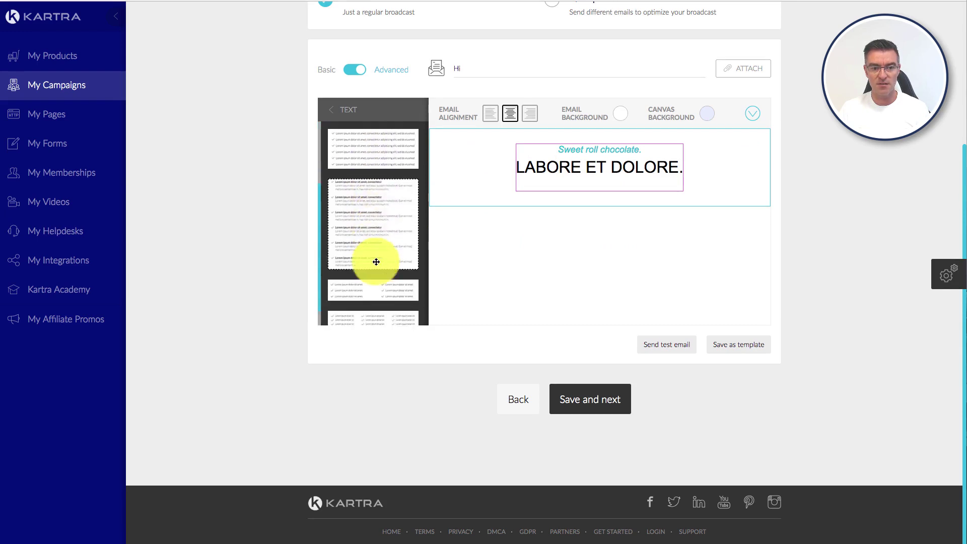
pyautogui.scroll(1, 375, 262)
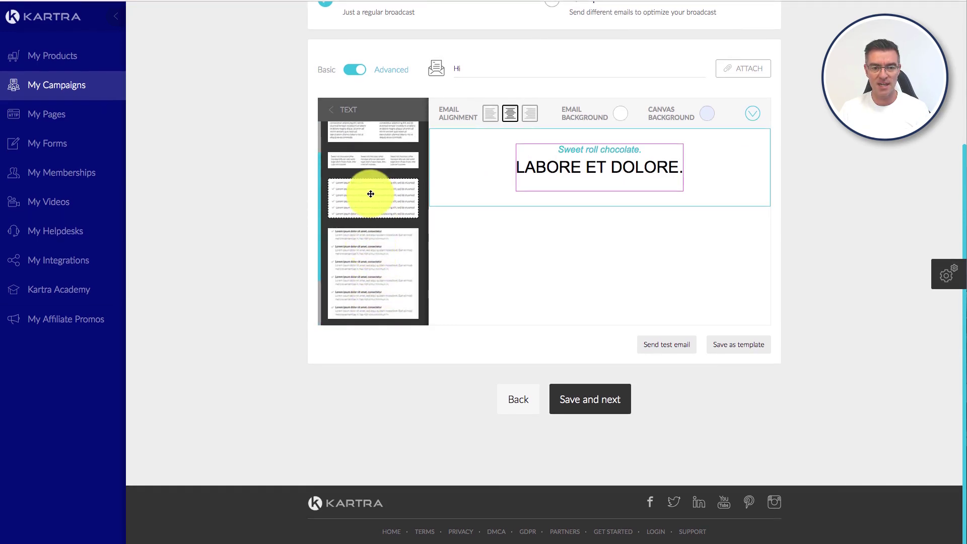
pyautogui.scroll(1, 371, 192)
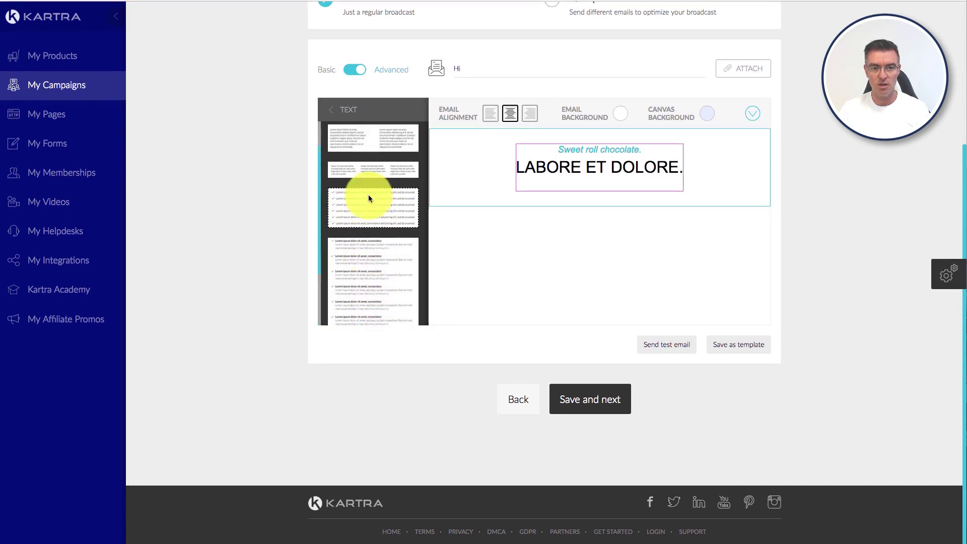
pyautogui.click(330, 110)
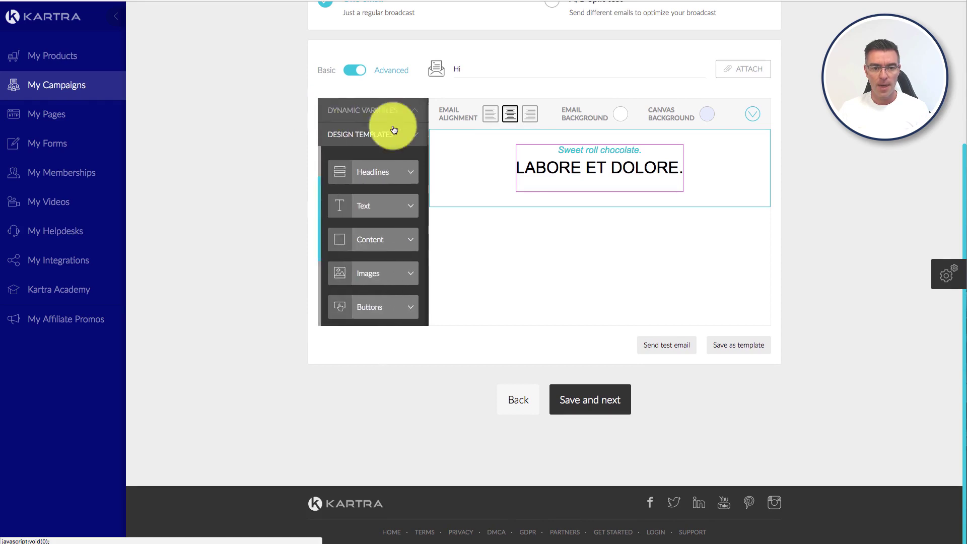
# Step: Place the pink product content block with READ MORE button below the headline
pyautogui.click(406, 242)
pyautogui.scroll(-3, 400, 240)
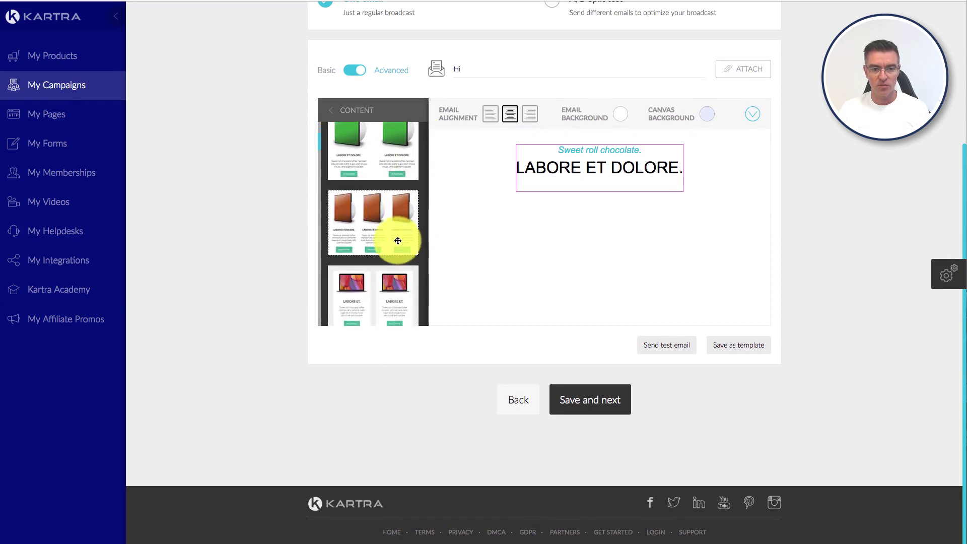
pyautogui.scroll(-4, 397, 240)
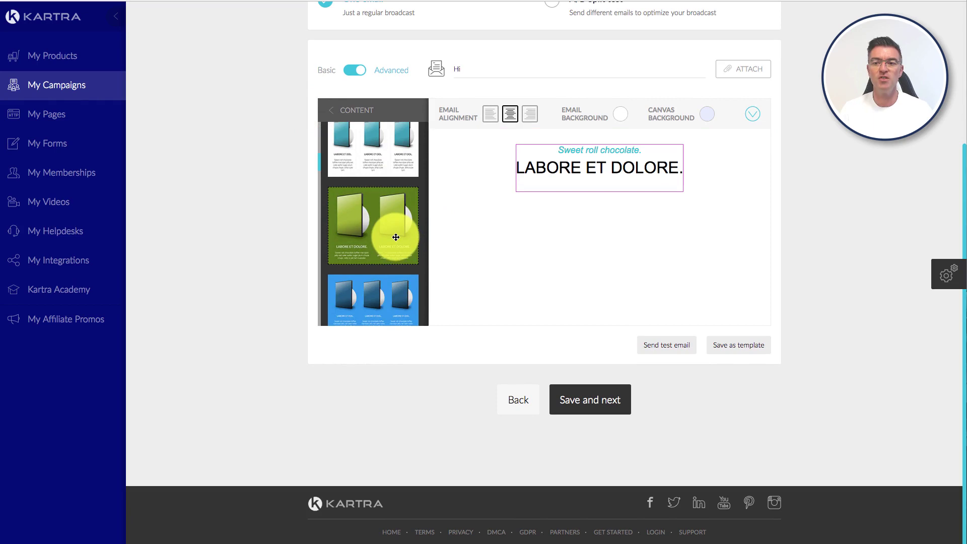
pyautogui.scroll(-8, 402, 252)
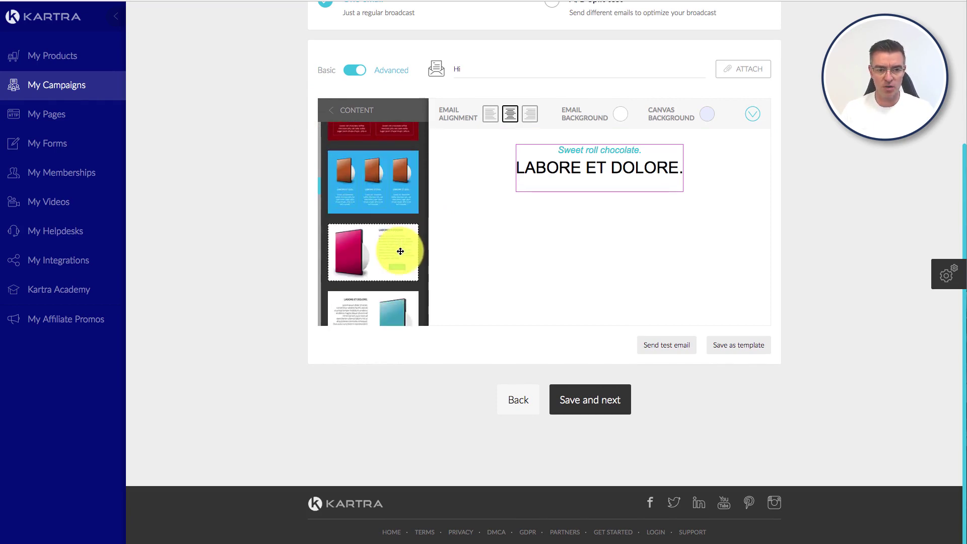
pyautogui.scroll(-1, 373, 196)
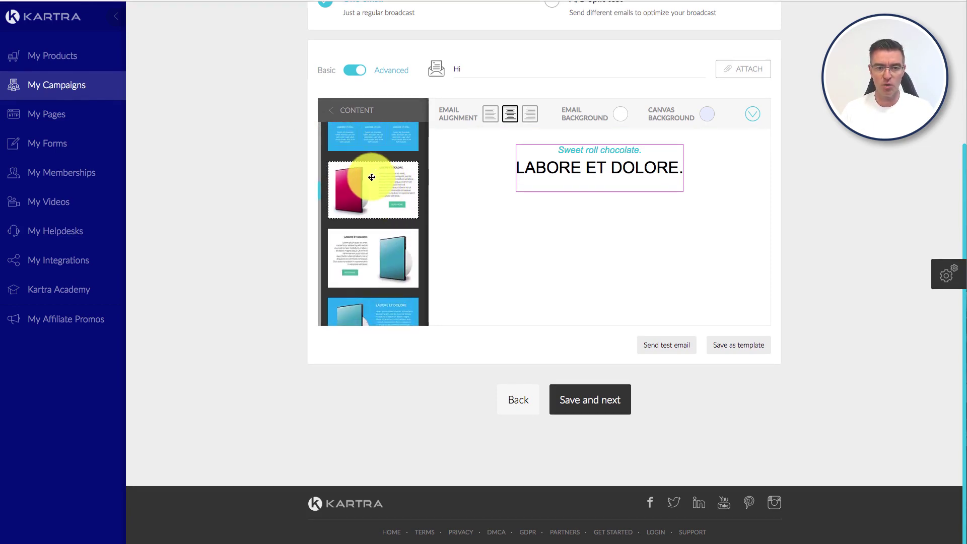
pyautogui.moveTo(356, 180); pyautogui.dragTo(577, 270)
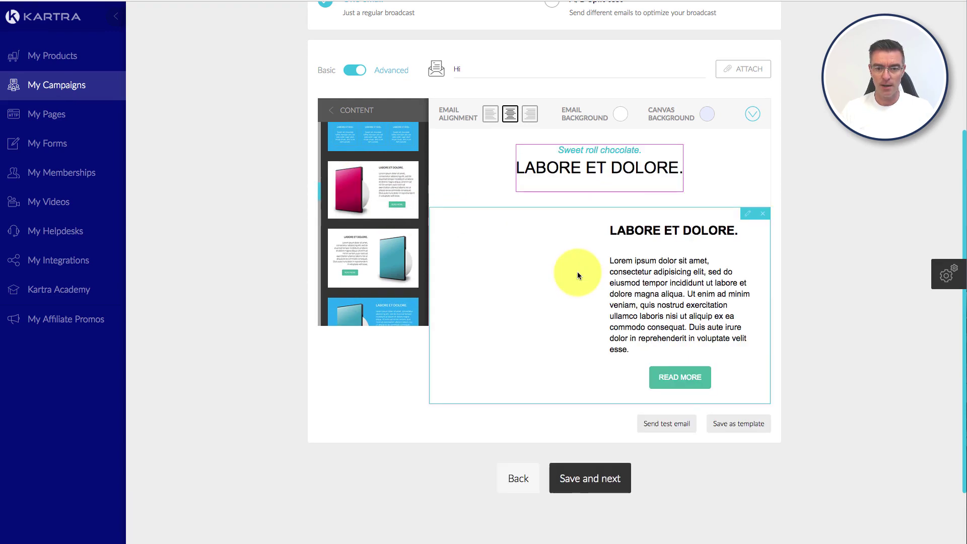
# Step: Browse the Buttons and Headers template categories
pyautogui.scroll(-1, 576, 270)
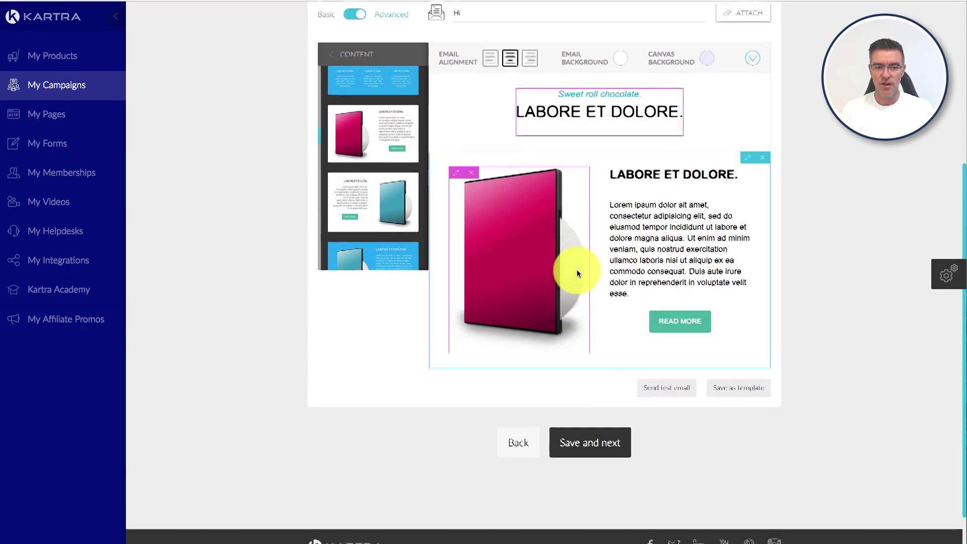
pyautogui.scroll(-3, 387, 176)
pyautogui.scroll(-3, 385, 171)
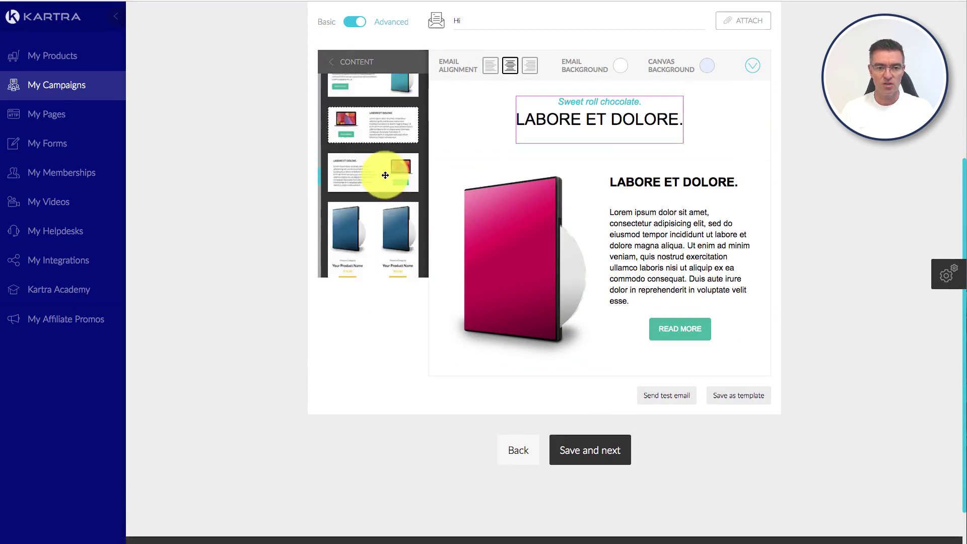
pyautogui.scroll(-6, 381, 168)
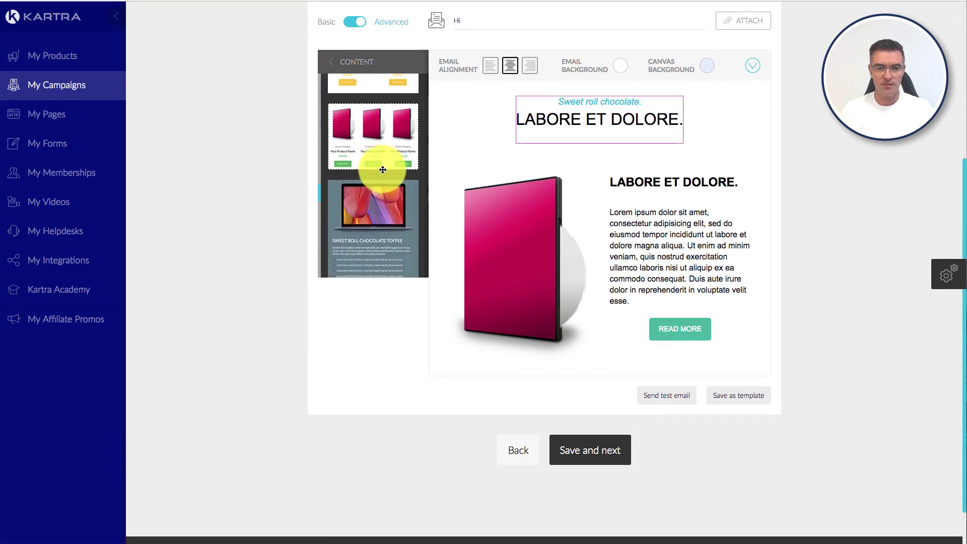
pyautogui.scroll(-3, 382, 170)
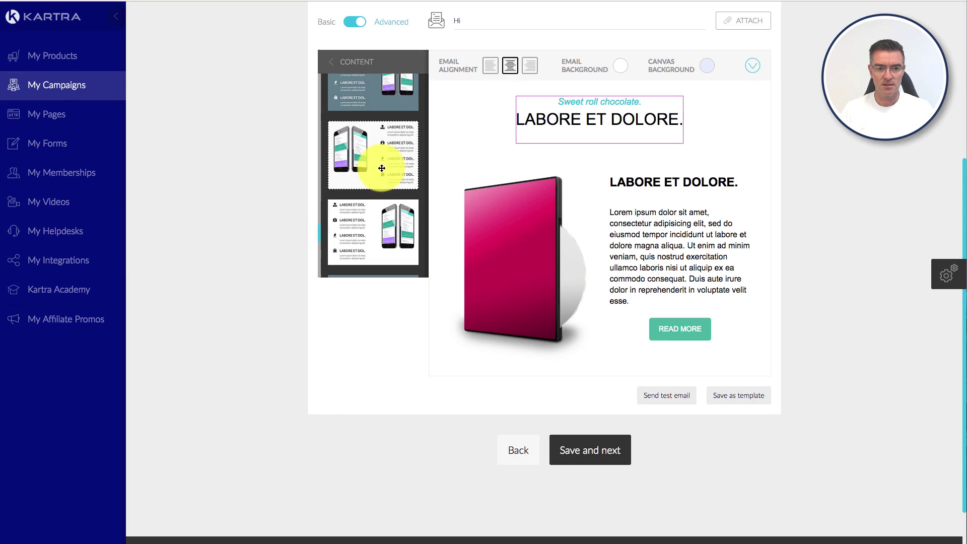
pyautogui.scroll(-10, 374, 161)
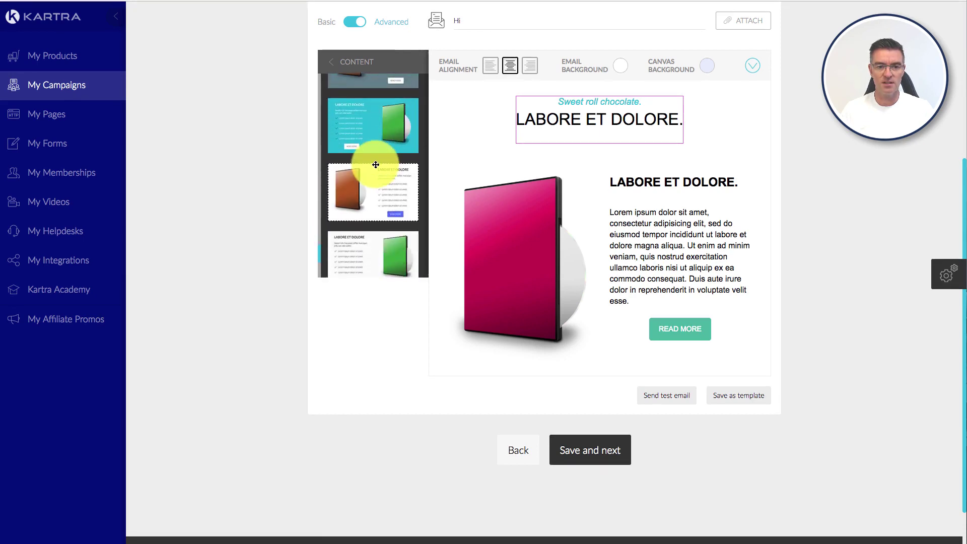
pyautogui.click(333, 61)
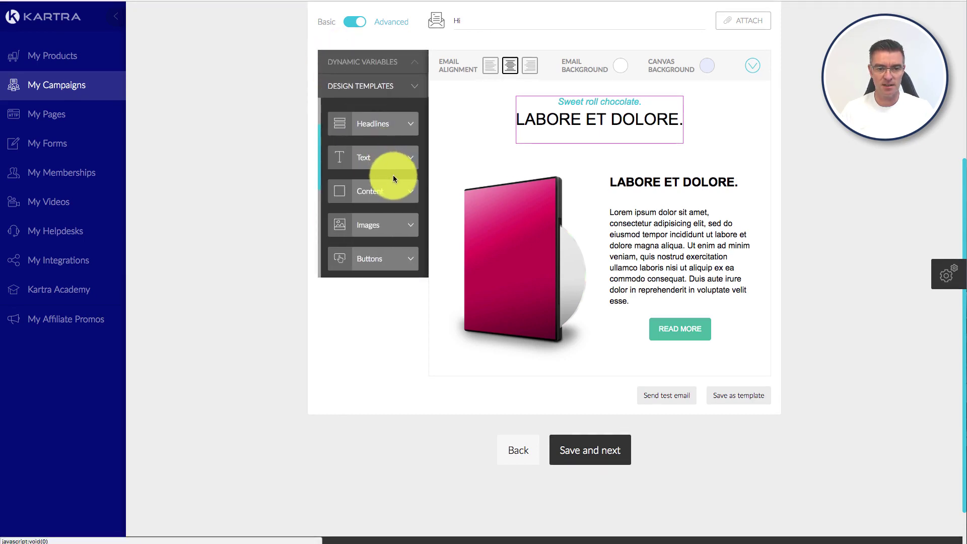
pyautogui.scroll(-2, 403, 187)
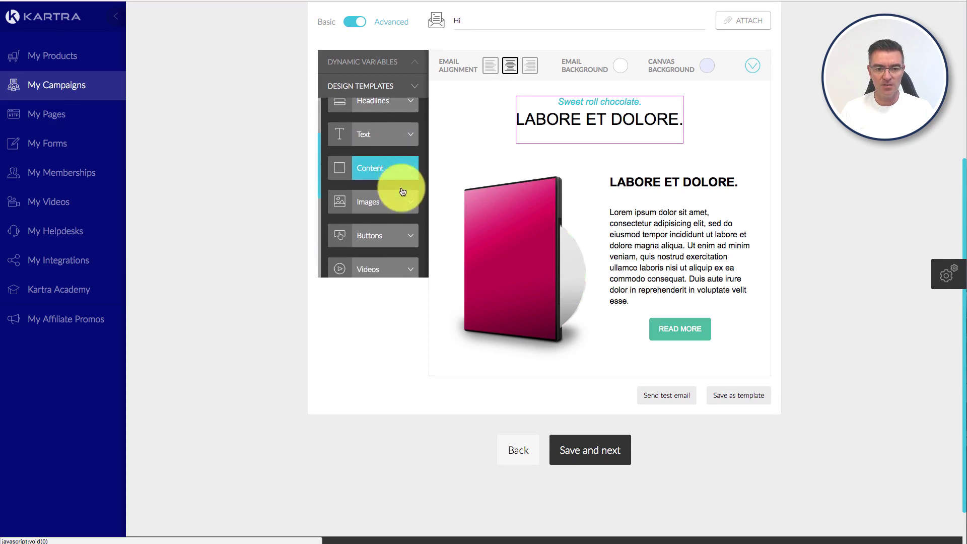
pyautogui.scroll(-2, 403, 189)
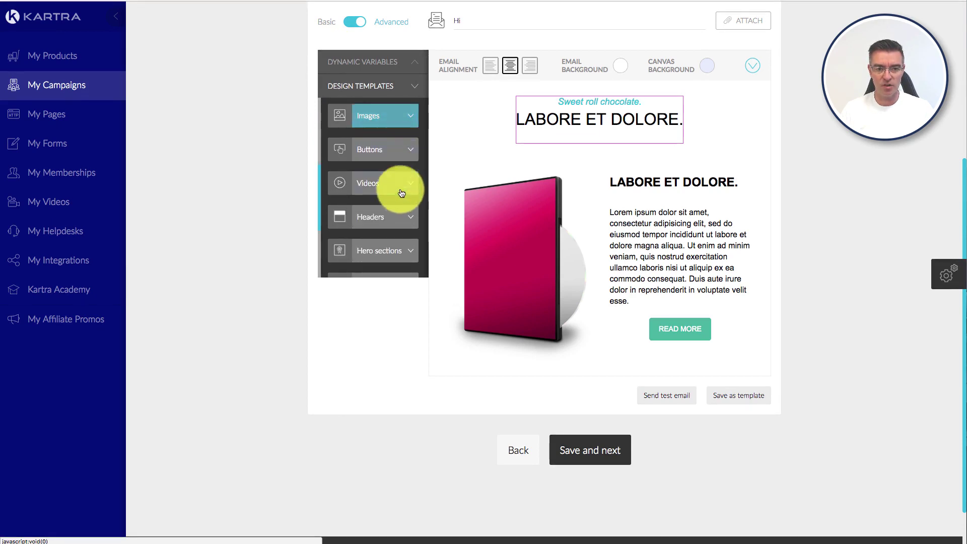
pyautogui.click(411, 146)
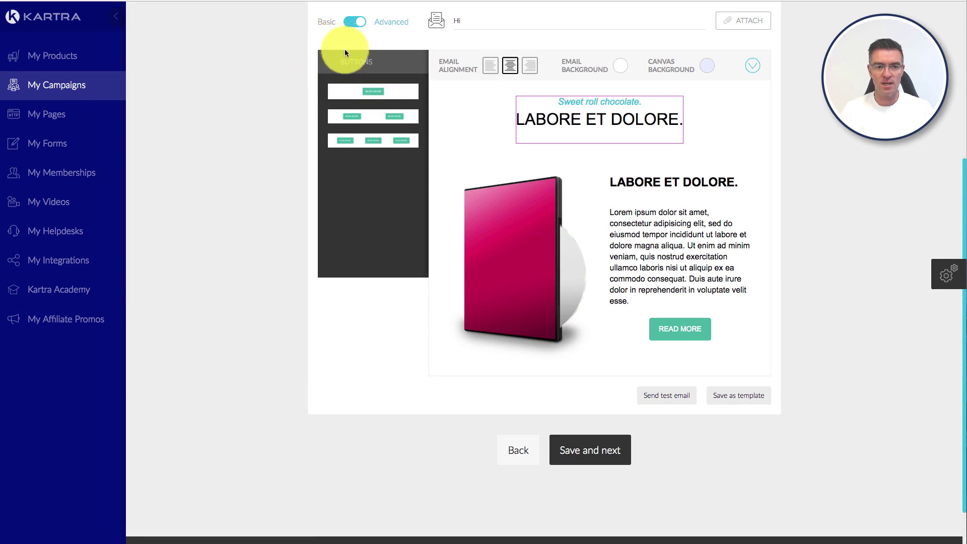
pyautogui.click(332, 59)
pyautogui.scroll(-3, 378, 181)
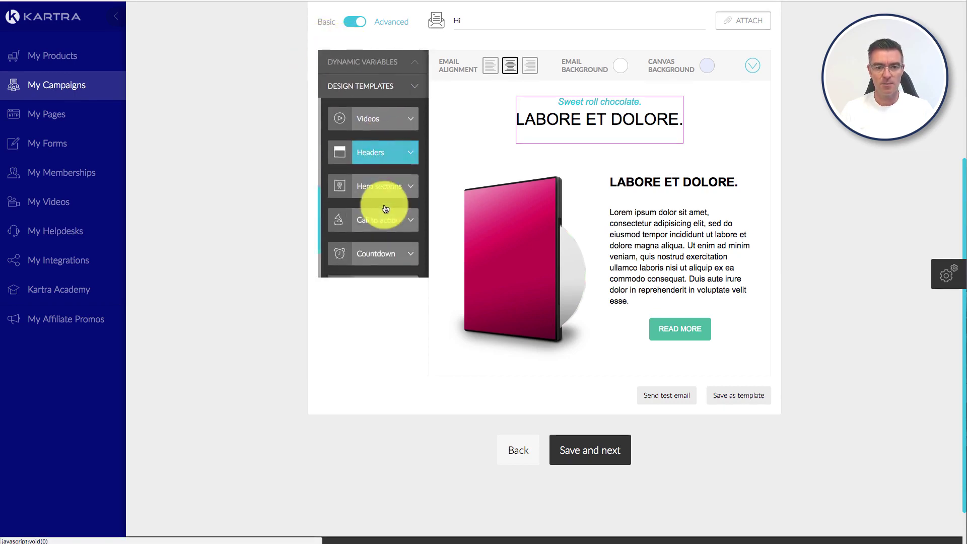
pyautogui.click(403, 147)
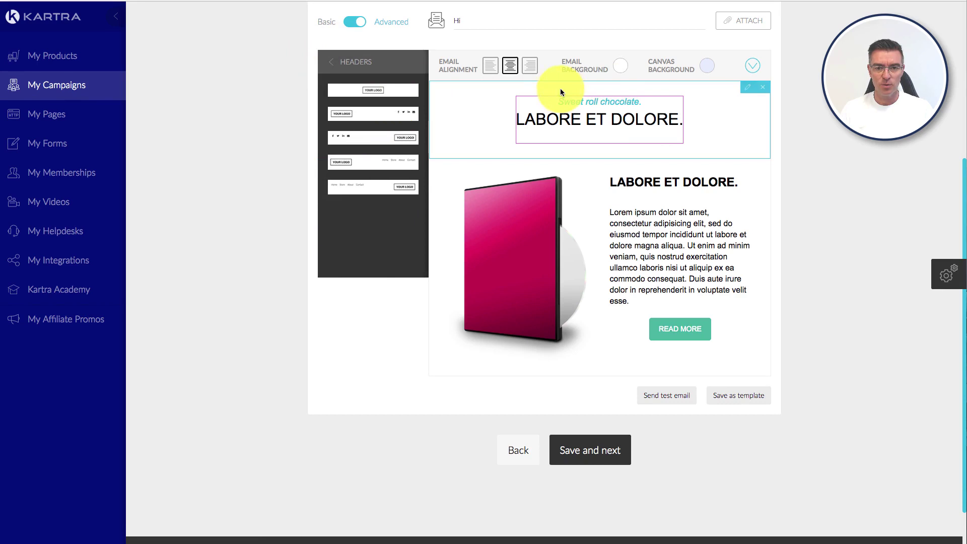
# Step: Add the teal hero section with dashboard image below the product block
pyautogui.click(328, 65)
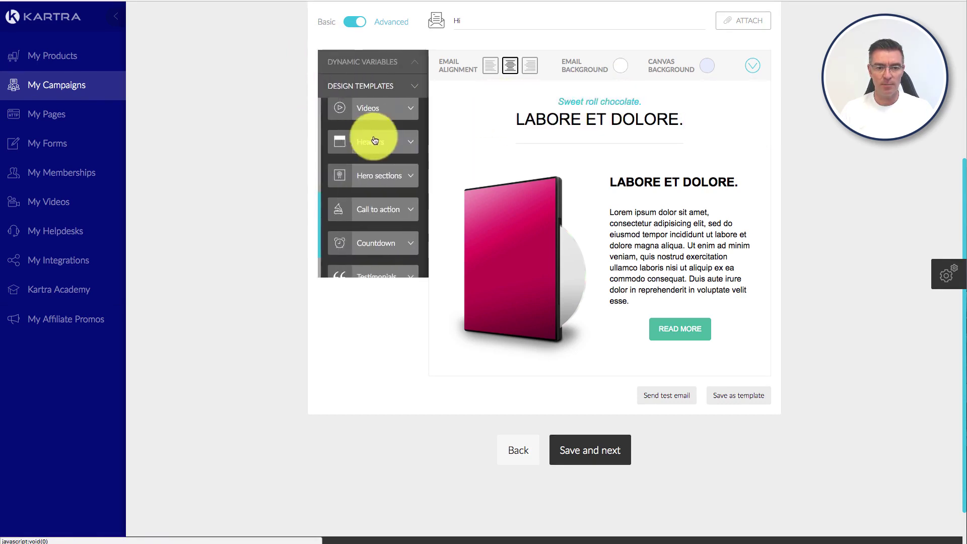
pyautogui.click(405, 182)
pyautogui.scroll(-3, 403, 180)
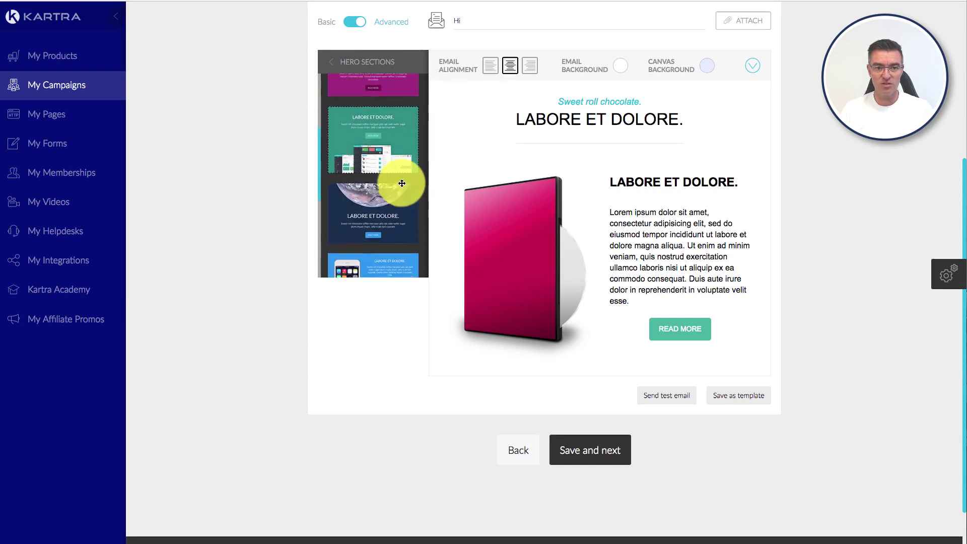
pyautogui.moveTo(346, 134); pyautogui.dragTo(598, 491)
pyautogui.scroll(-5, 651, 460)
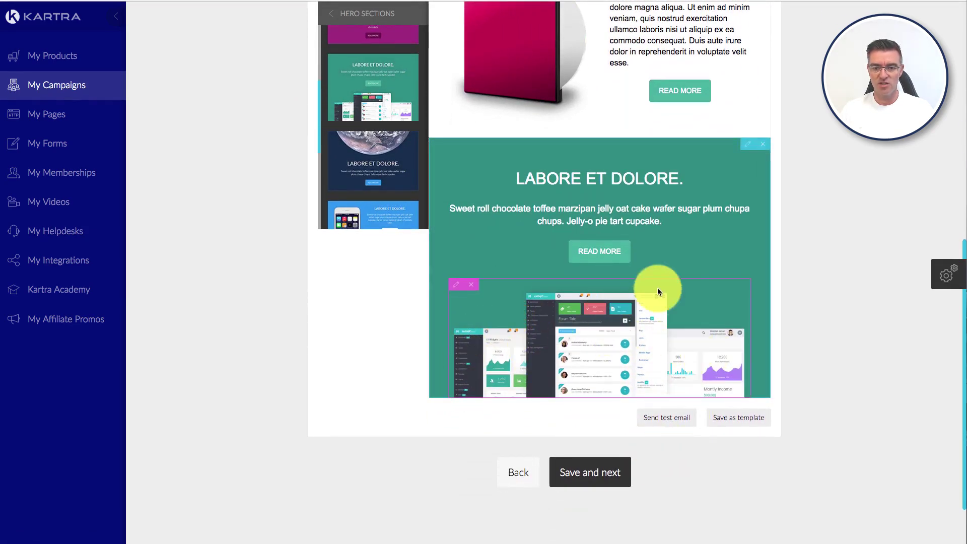
# Step: Recolour the hero section background to dark green #0a615d
pyautogui.click(749, 150)
pyautogui.click(350, 53)
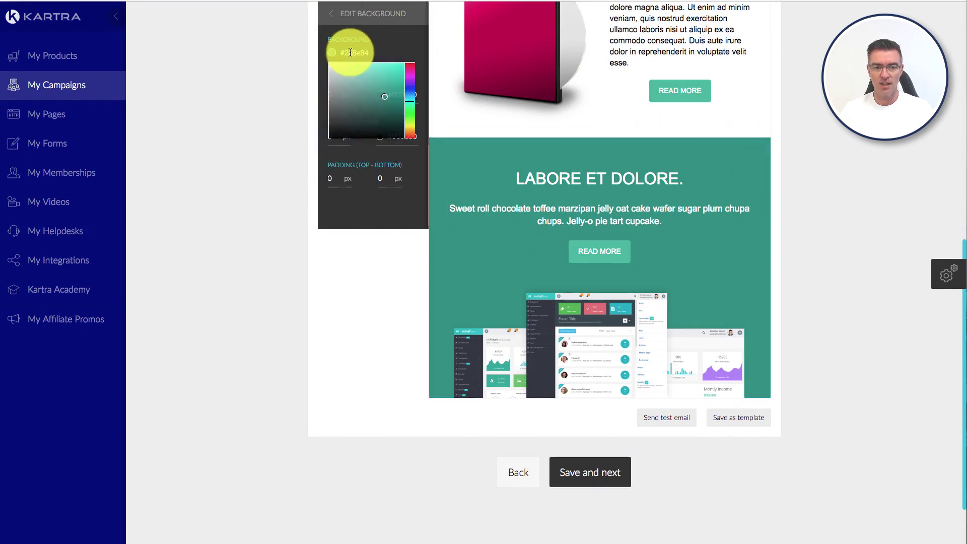
pyautogui.moveTo(367, 75)
pyautogui.mouseDown()
pyautogui.moveTo(338, 71)
pyautogui.moveTo(358, 60)
pyautogui.moveTo(337, 62)
pyautogui.moveTo(382, 91)
pyautogui.moveTo(389, 119)
pyautogui.moveTo(396, 111)
pyautogui.mouseUp()
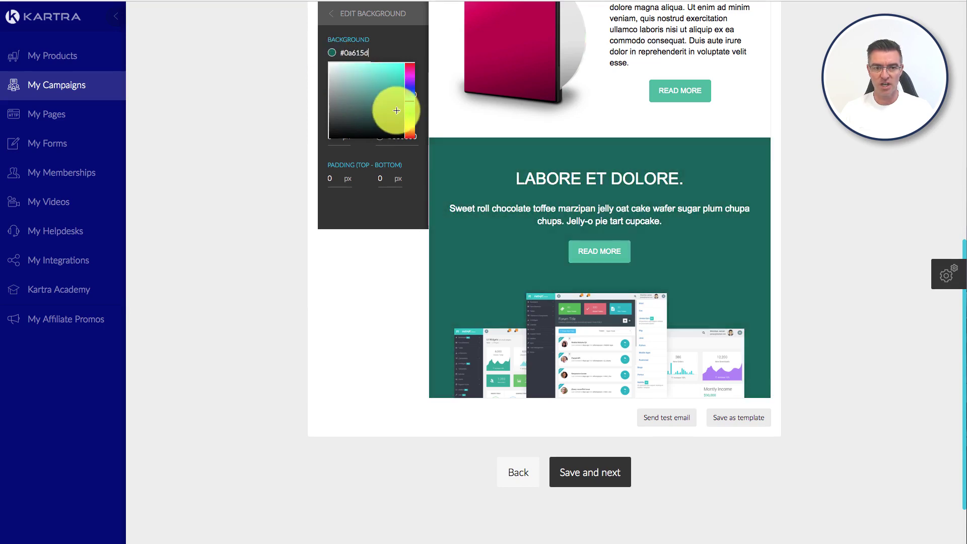
pyautogui.click(378, 224)
pyautogui.scroll(3, 397, 224)
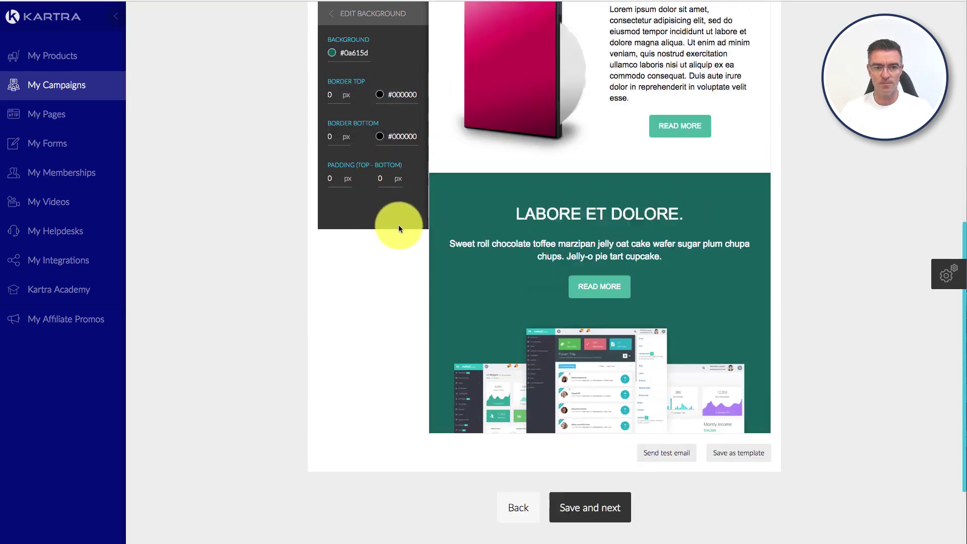
# Step: Look through the Hero section templates again without adding one
pyautogui.click(333, 15)
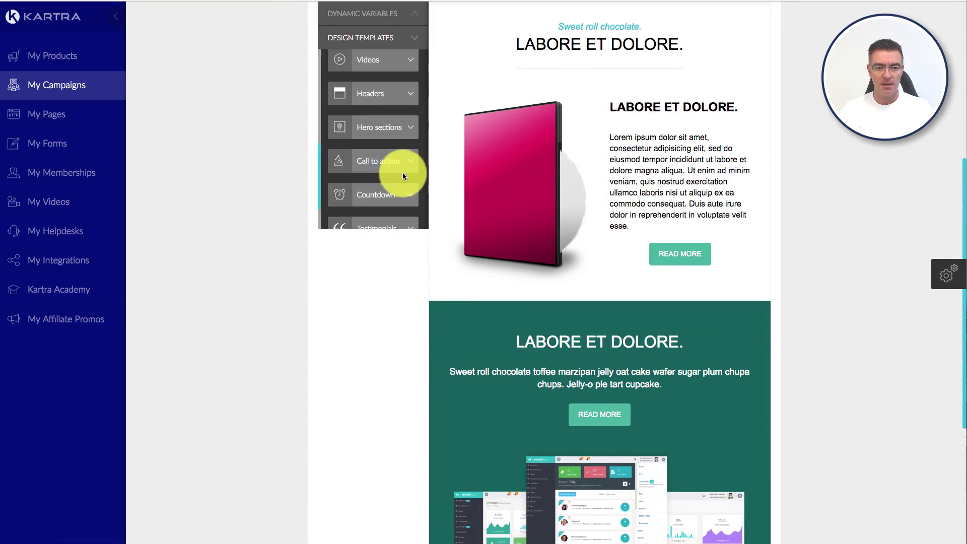
pyautogui.scroll(-1, 404, 173)
pyautogui.click(413, 112)
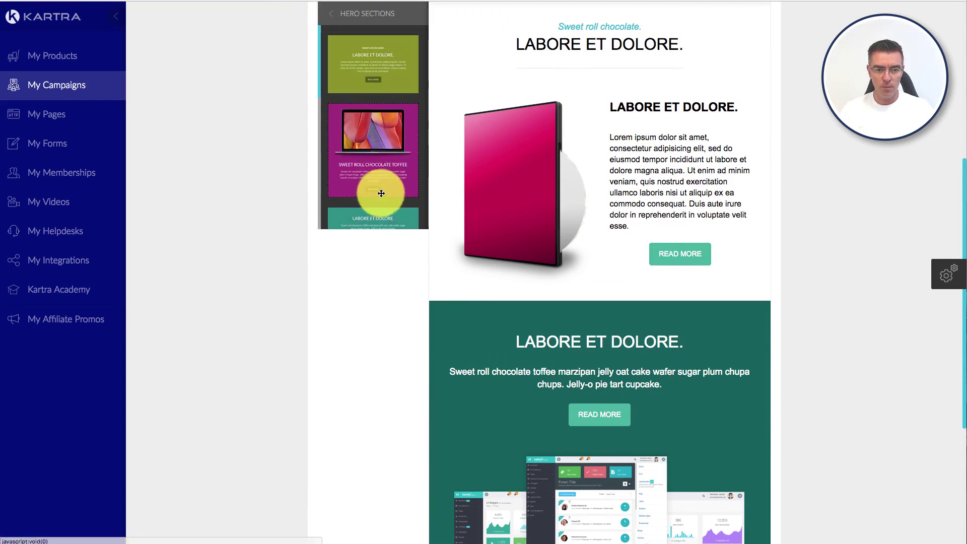
pyautogui.scroll(-4, 381, 194)
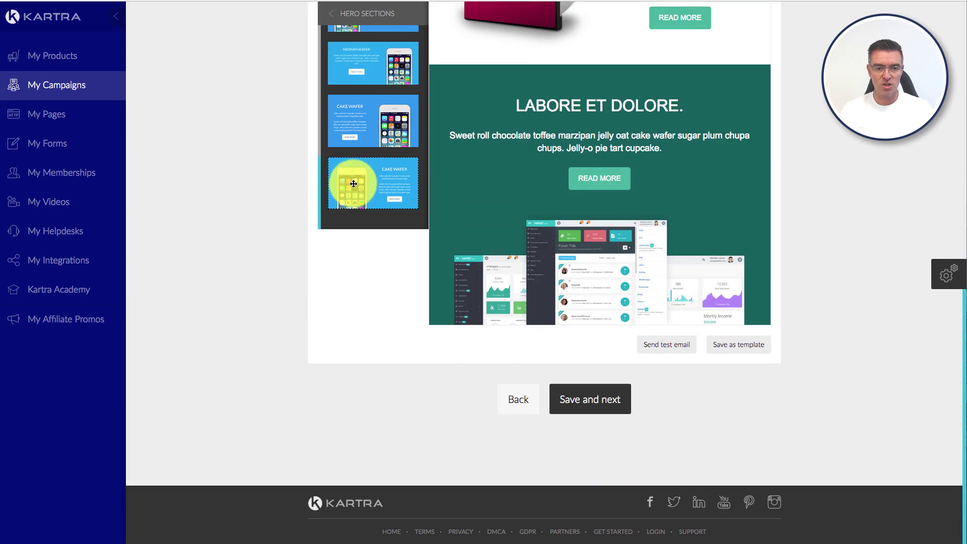
pyautogui.scroll(5, 362, 164)
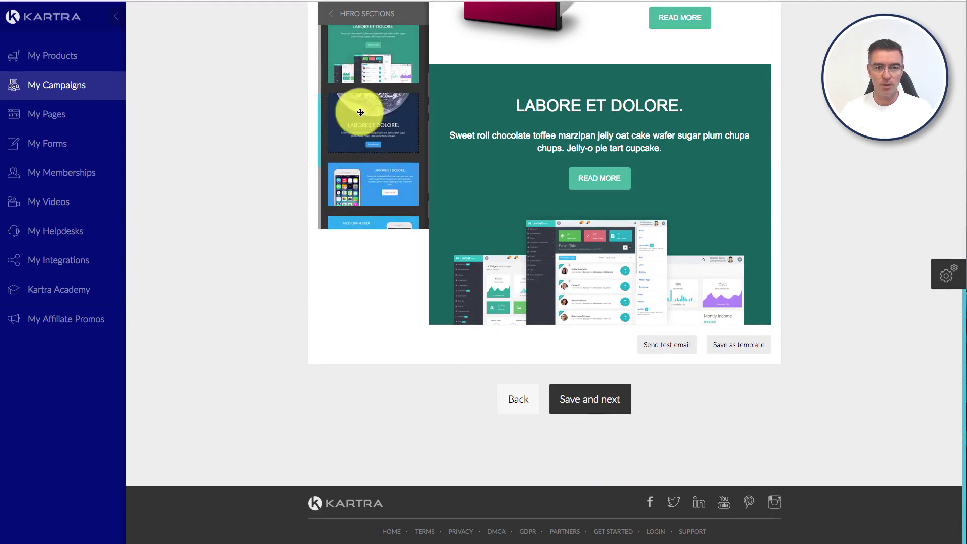
pyautogui.click(338, 19)
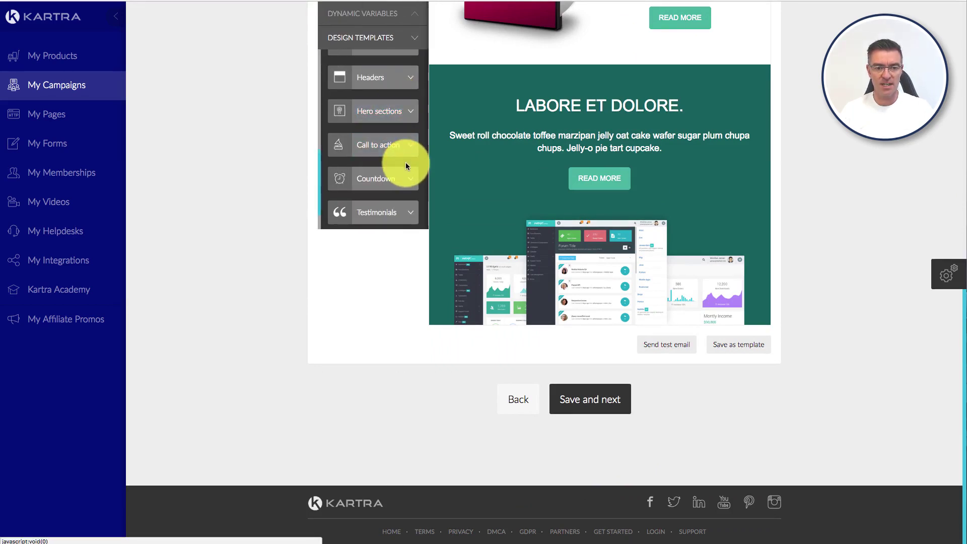
# Step: Insert the teal BASIC/PREMIUM/ENTERPRISE pricing table (30, 40, 50) below the product block
pyautogui.click(409, 148)
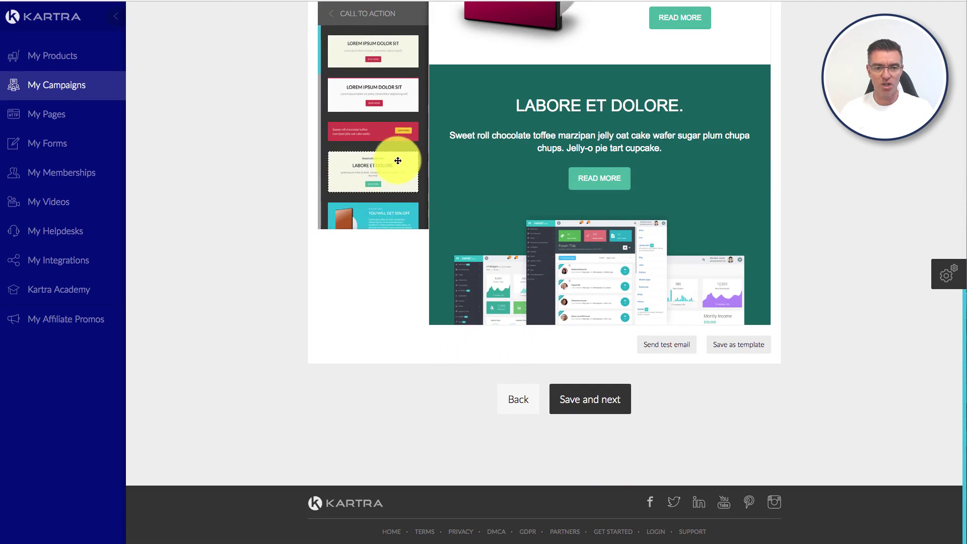
pyautogui.scroll(-4, 396, 160)
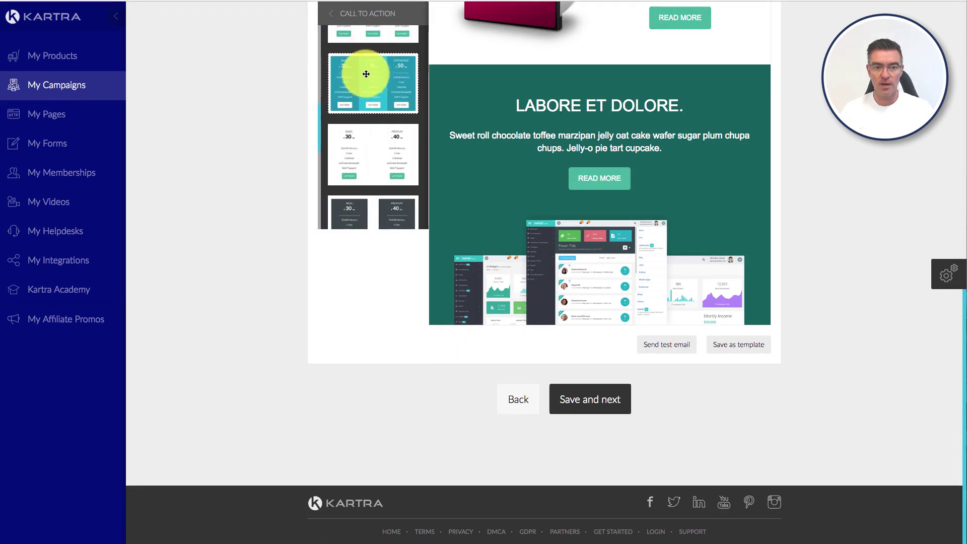
pyautogui.moveTo(366, 74); pyautogui.dragTo(596, 174)
pyautogui.scroll(3, 601, 202)
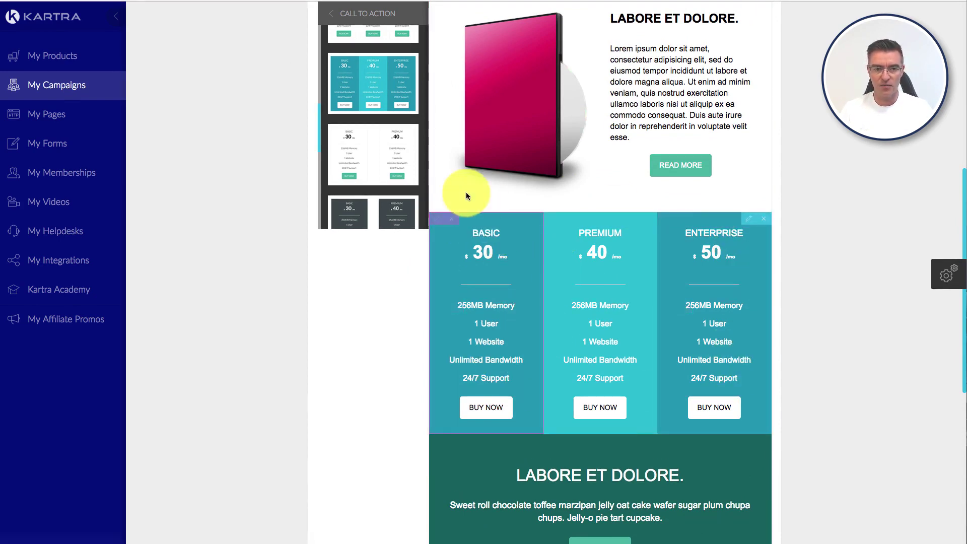
pyautogui.scroll(1, 345, 81)
pyautogui.click(333, 14)
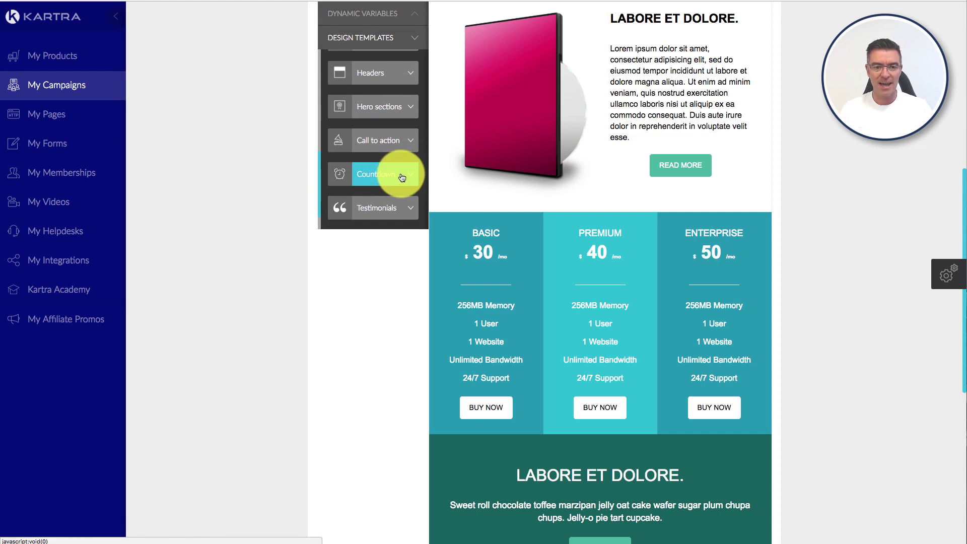
# Step: Place the outlined-circle countdown under the title and review its 07/19/2018 fixed end date
pyautogui.click(401, 176)
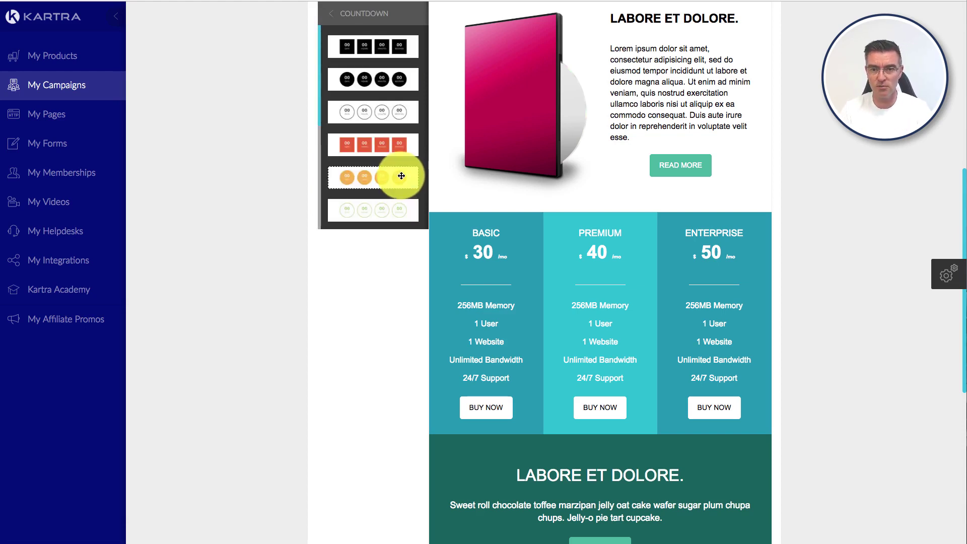
pyautogui.scroll(1, 398, 176)
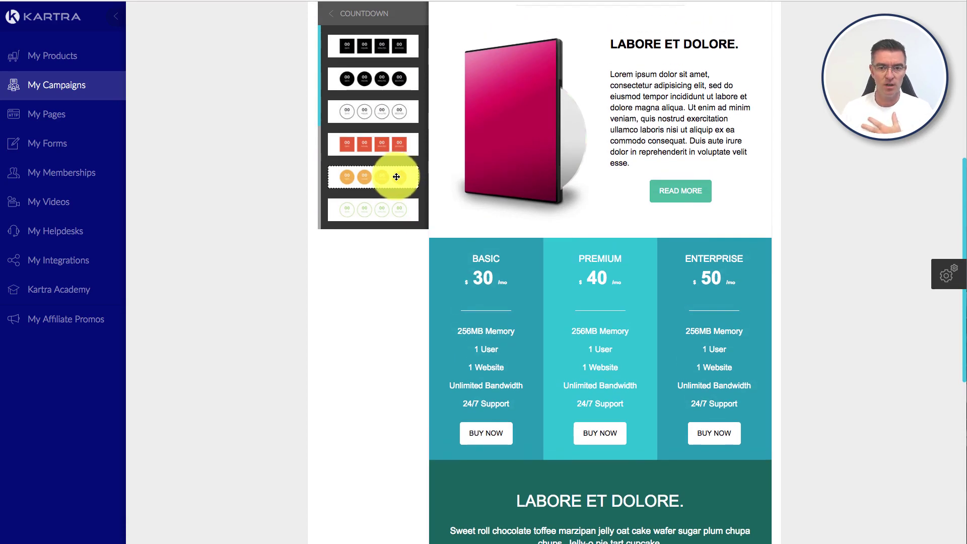
pyautogui.scroll(5, 696, 215)
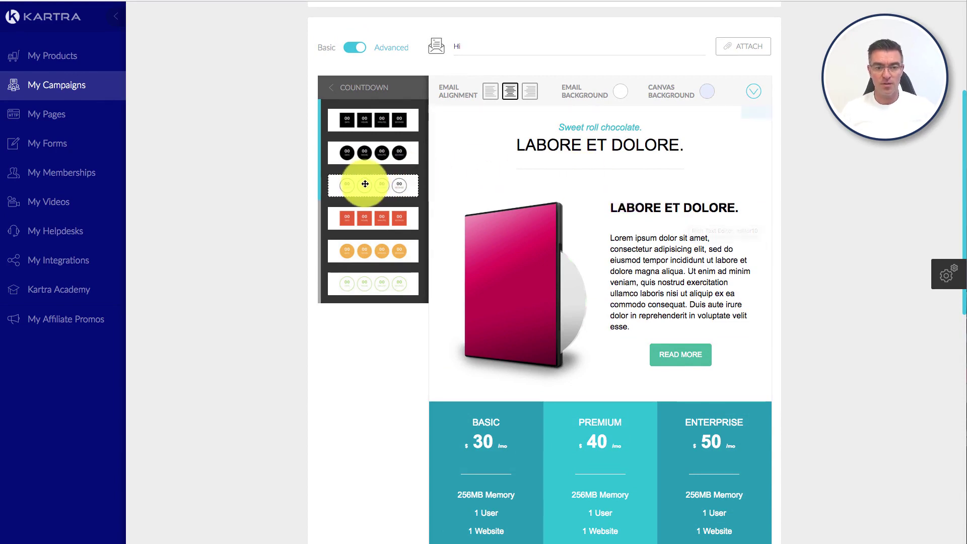
pyautogui.moveTo(360, 184); pyautogui.dragTo(612, 261)
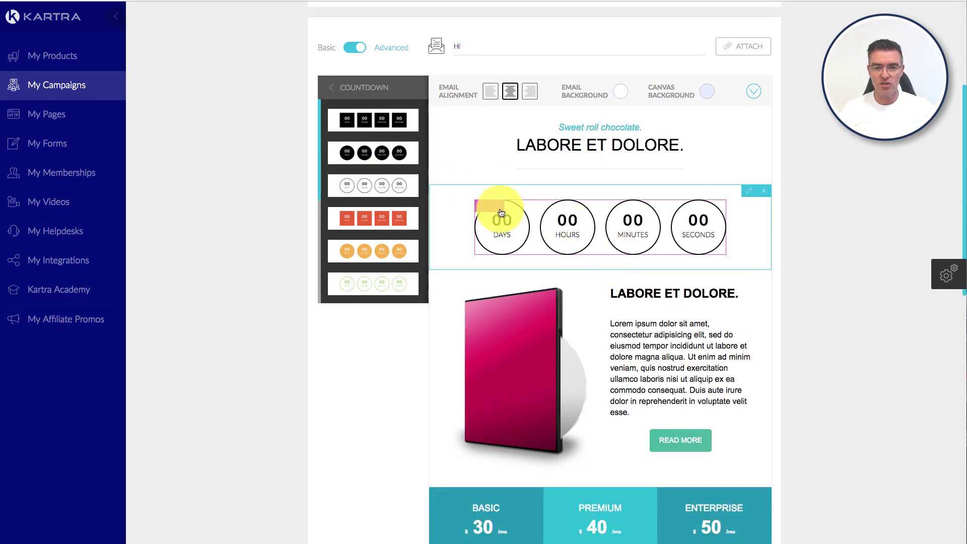
pyautogui.click(481, 208)
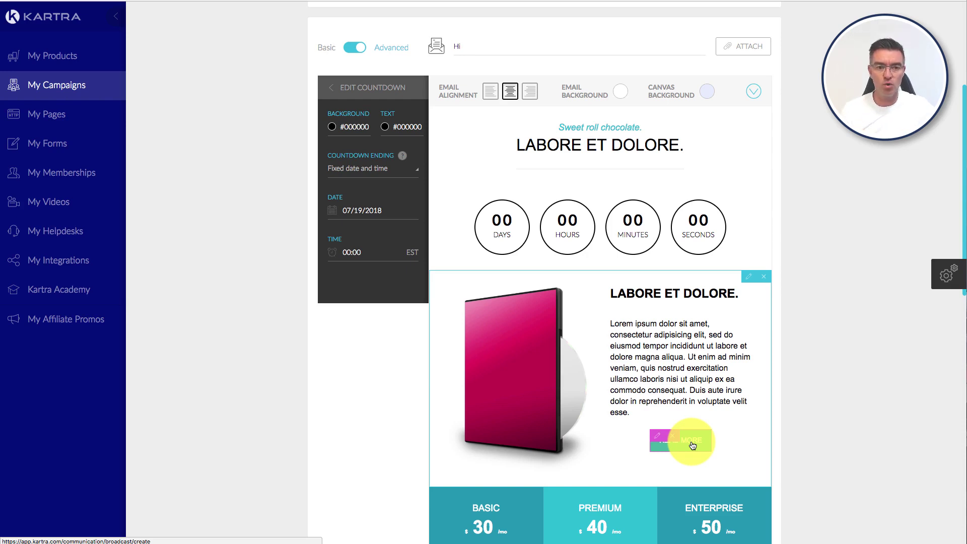
pyautogui.click(333, 90)
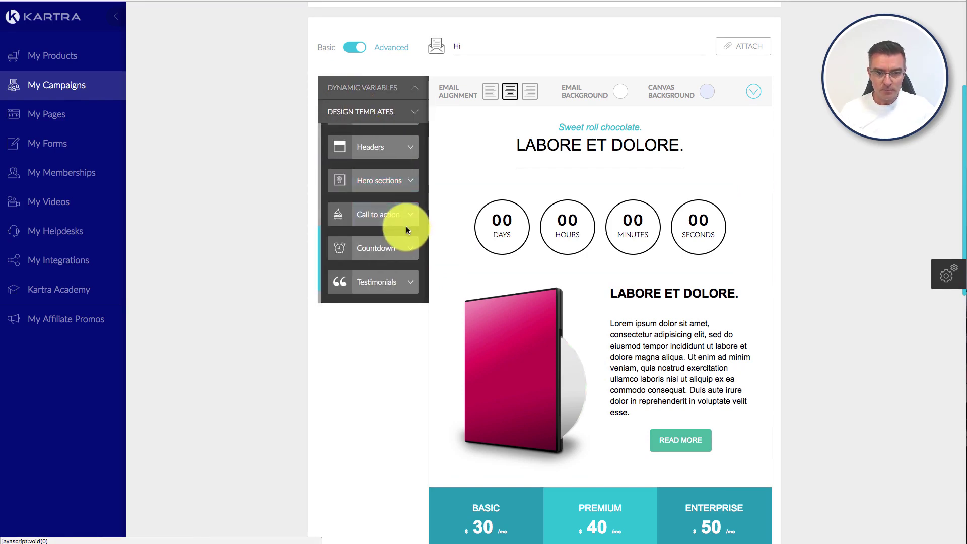
# Step: Insert the cartoon-avatar testimonial block between the countdown and the product block
pyautogui.scroll(-2, 406, 229)
pyautogui.click(403, 198)
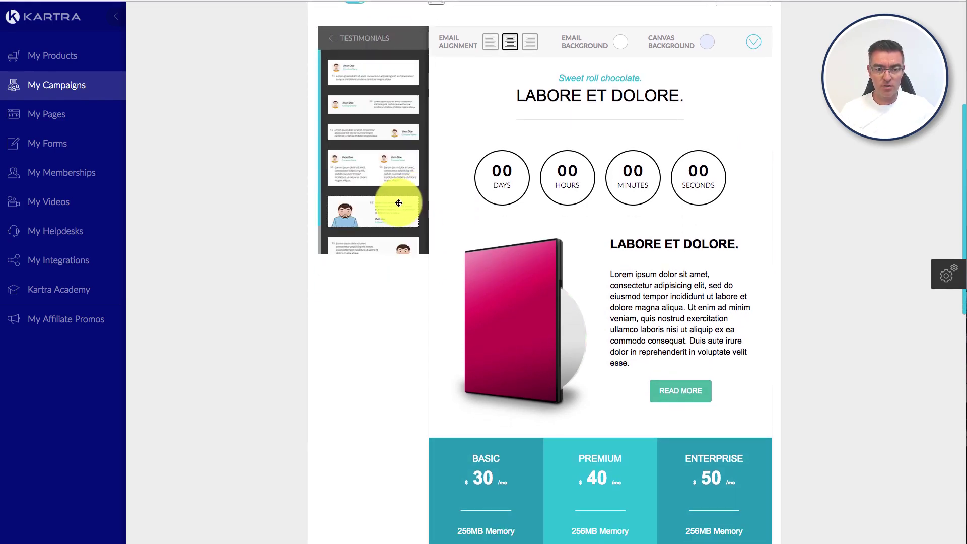
pyautogui.moveTo(399, 202); pyautogui.dragTo(624, 338)
pyautogui.scroll(-3, 627, 347)
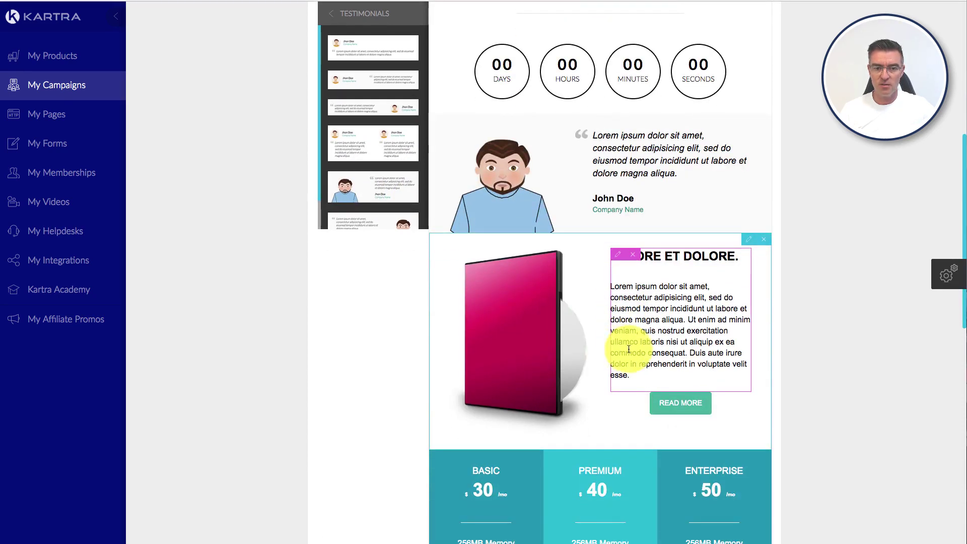
pyautogui.scroll(1, 629, 348)
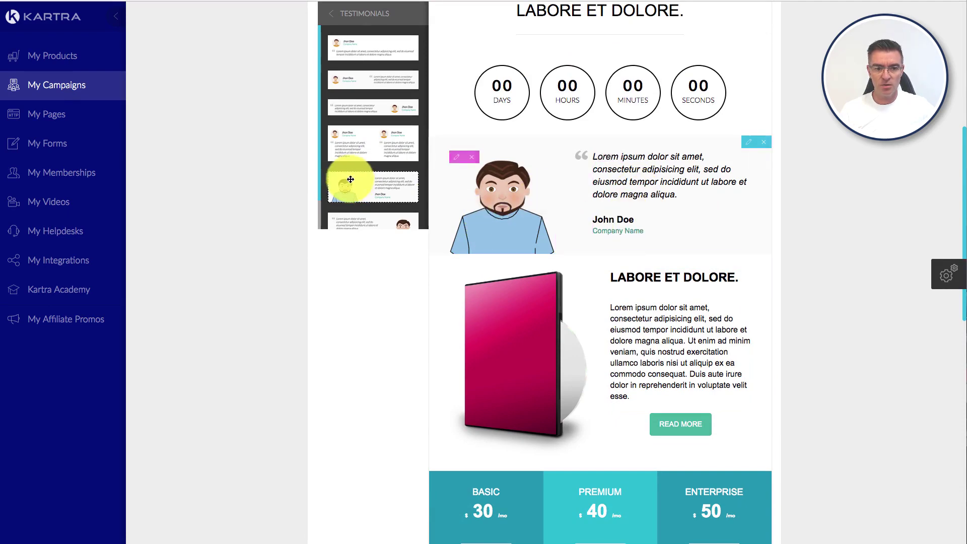
pyautogui.scroll(-3, 371, 168)
pyautogui.scroll(6, 352, 126)
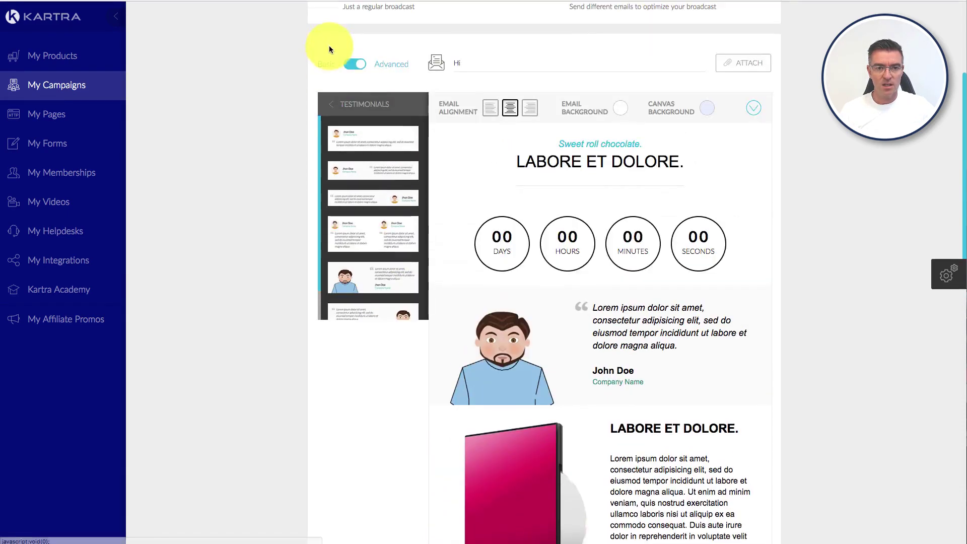
pyautogui.click(327, 108)
pyautogui.scroll(-3, 389, 230)
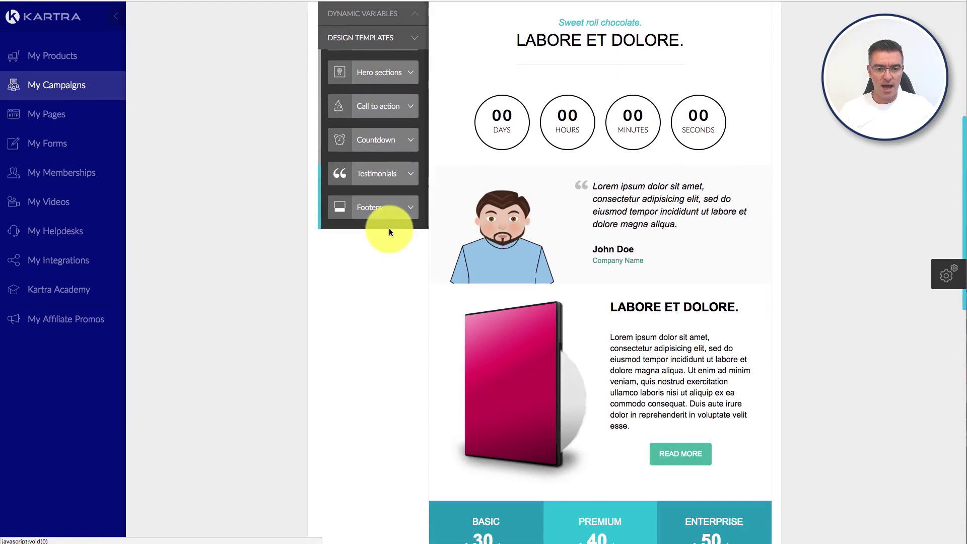
# Step: Add the social-icon footer reading '© 2016 All Rights Reserved.' at the email's bottom
pyautogui.click(406, 207)
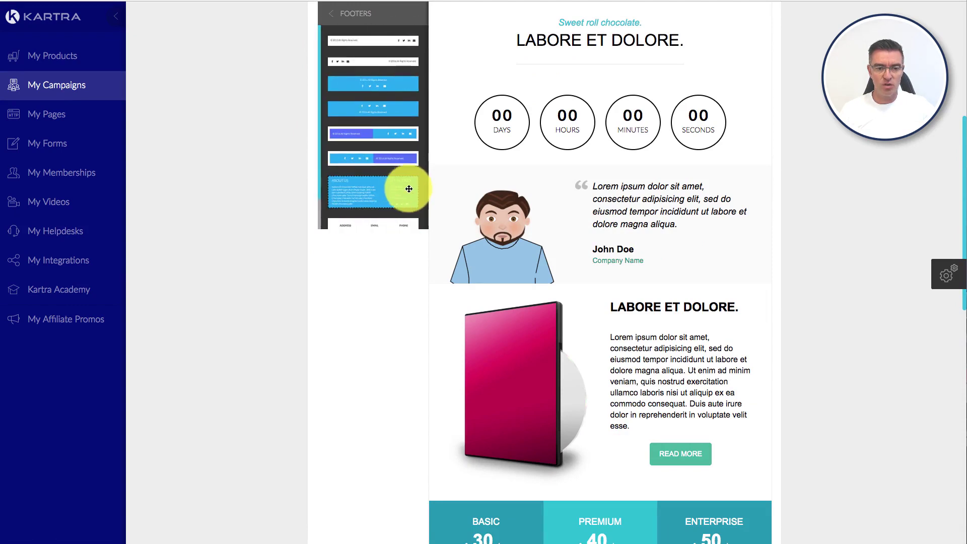
pyautogui.scroll(-2, 407, 184)
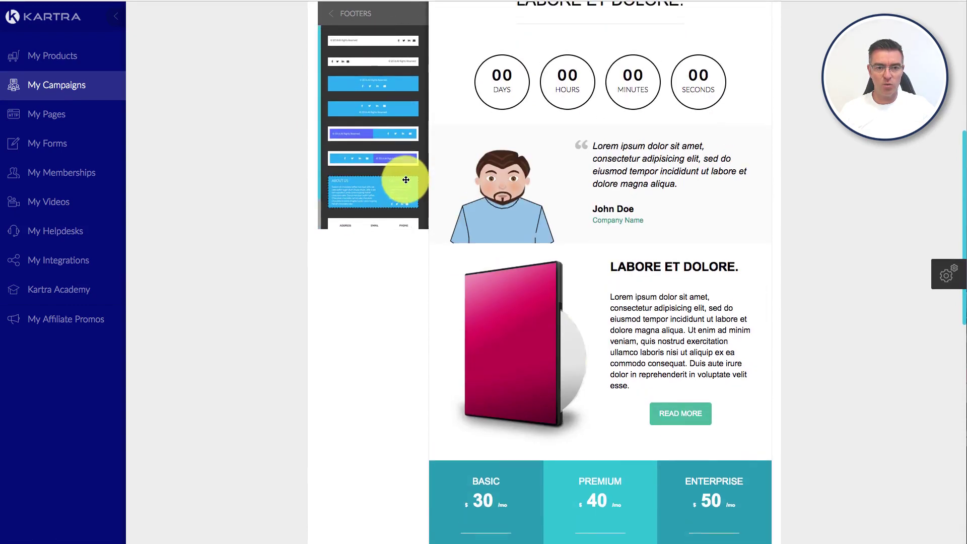
pyautogui.moveTo(406, 179); pyautogui.dragTo(597, 300)
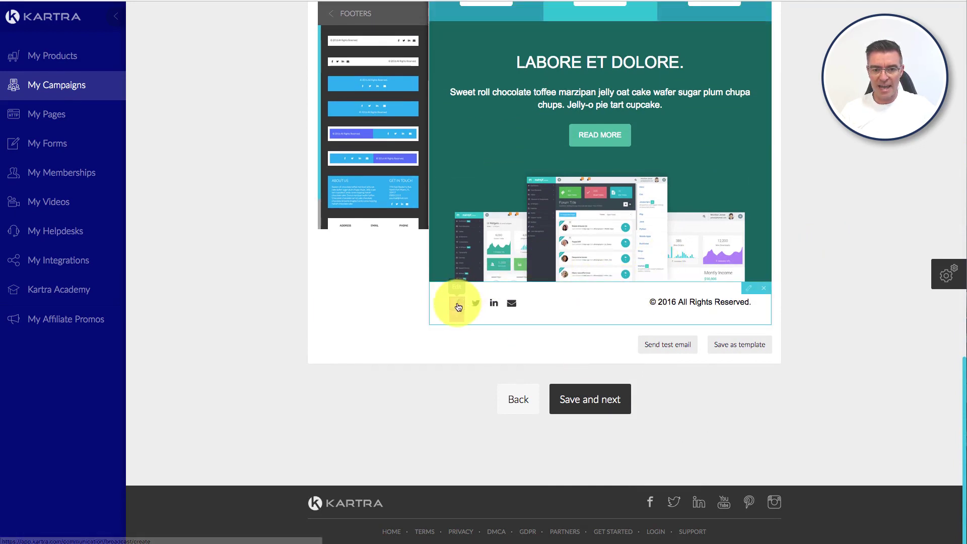
# Step: Review the footer's Twitter icon image settings, then save and advance to Automations
pyautogui.click(476, 306)
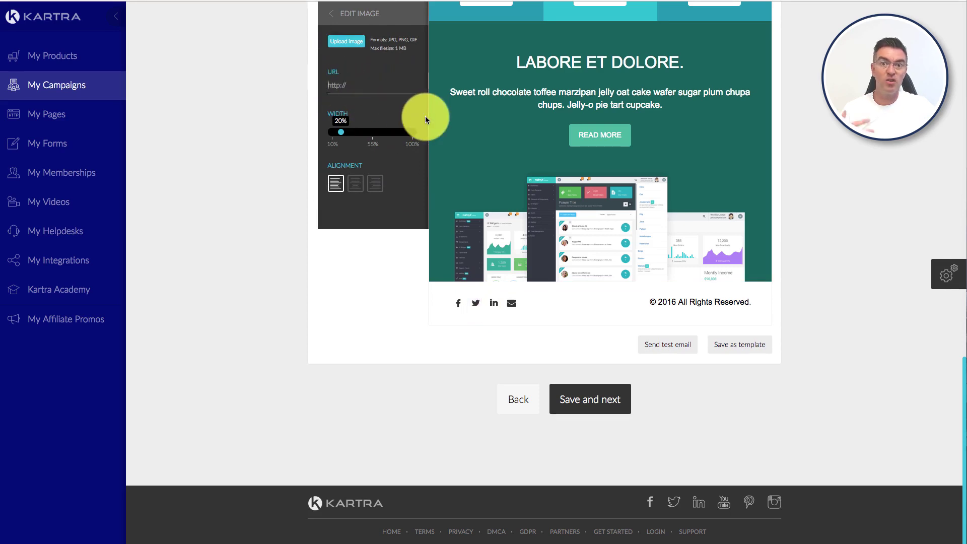
pyautogui.scroll(3, 644, 191)
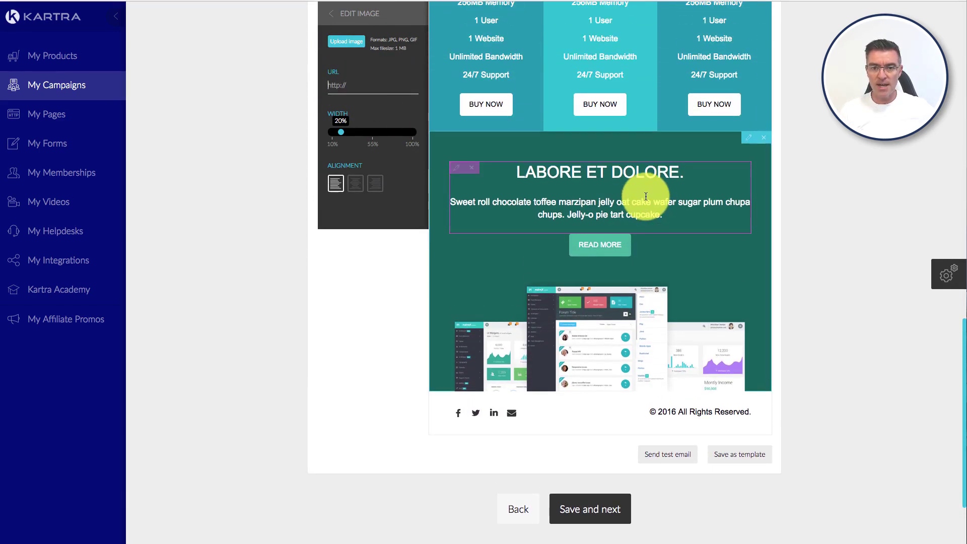
pyautogui.scroll(15, 668, 240)
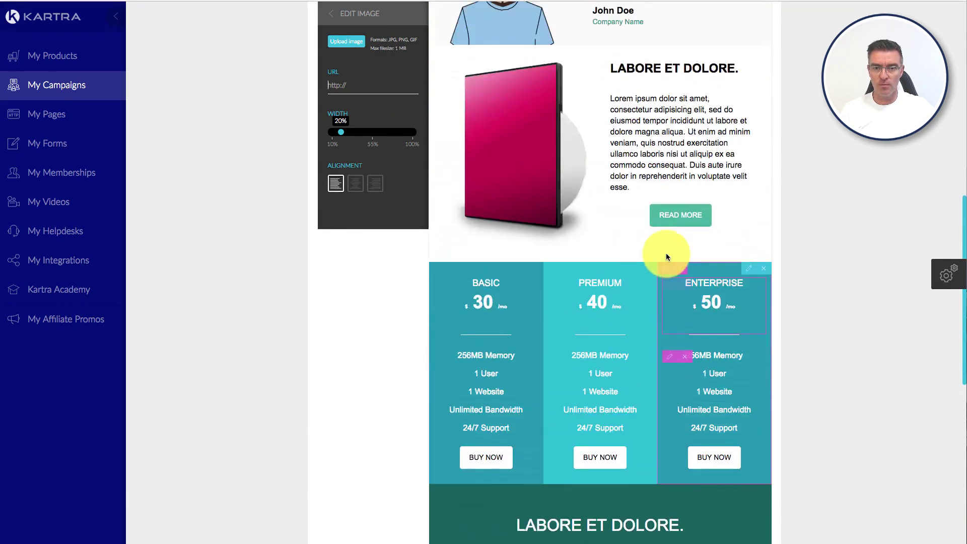
pyautogui.scroll(3, 666, 257)
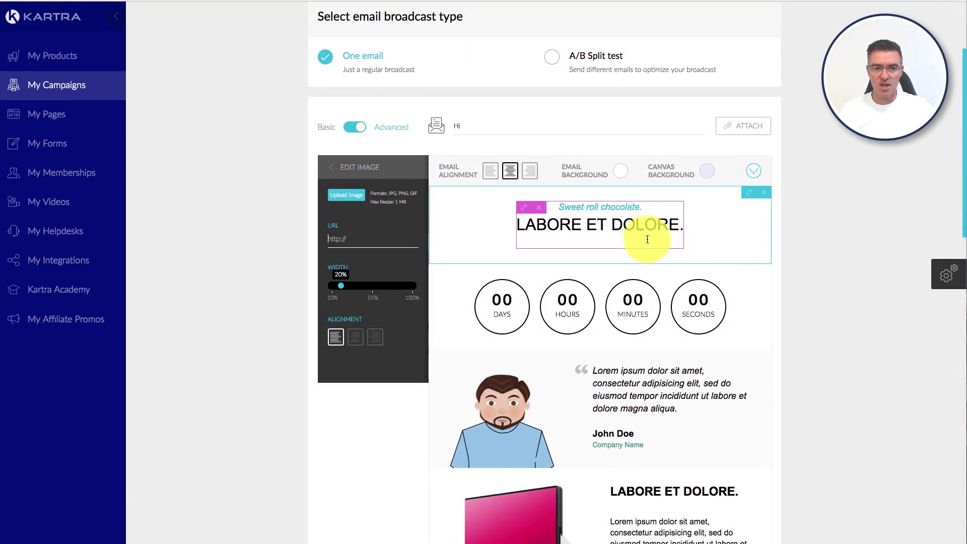
pyautogui.scroll(-20, 655, 247)
pyautogui.scroll(-3, 696, 256)
pyautogui.click(600, 398)
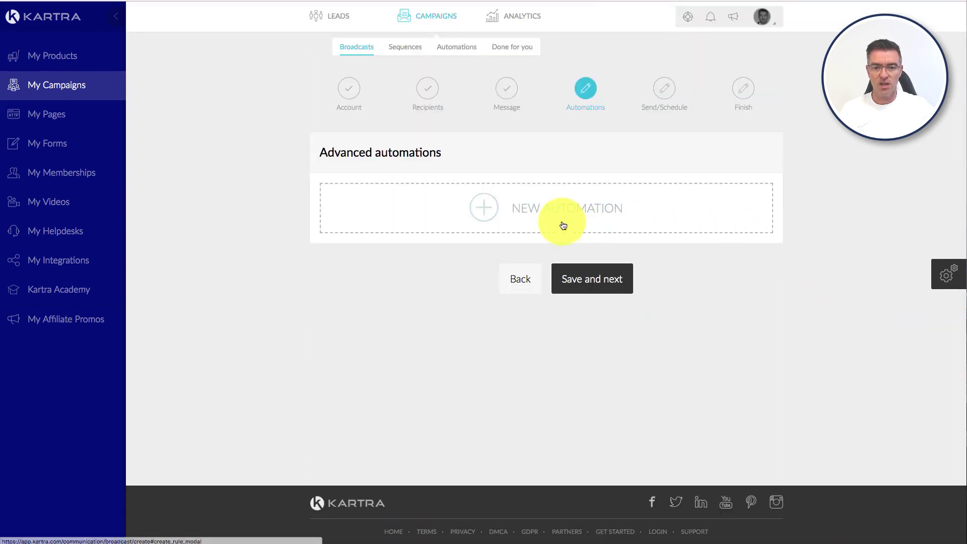
# Step: Create a new automation triggered when a lead opens this email
pyautogui.click(538, 208)
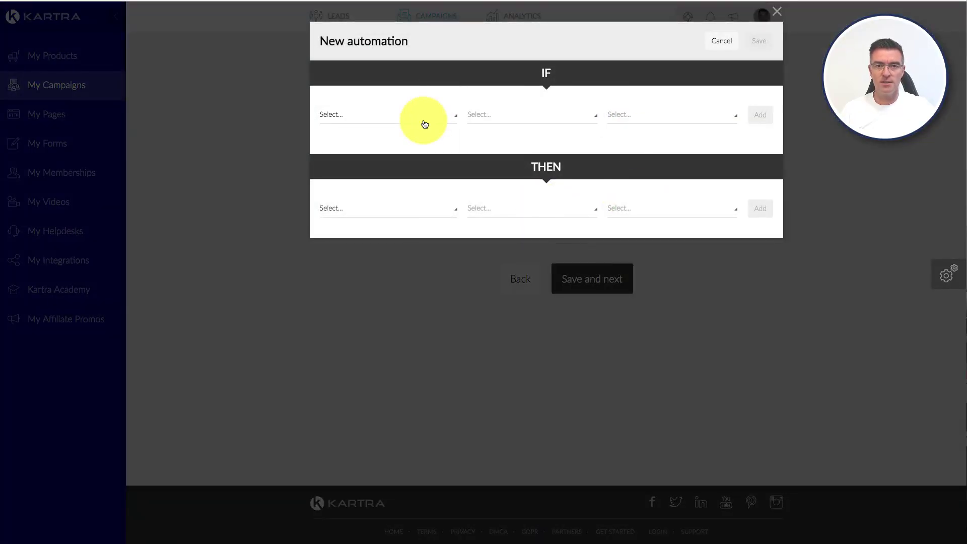
pyautogui.click(424, 124)
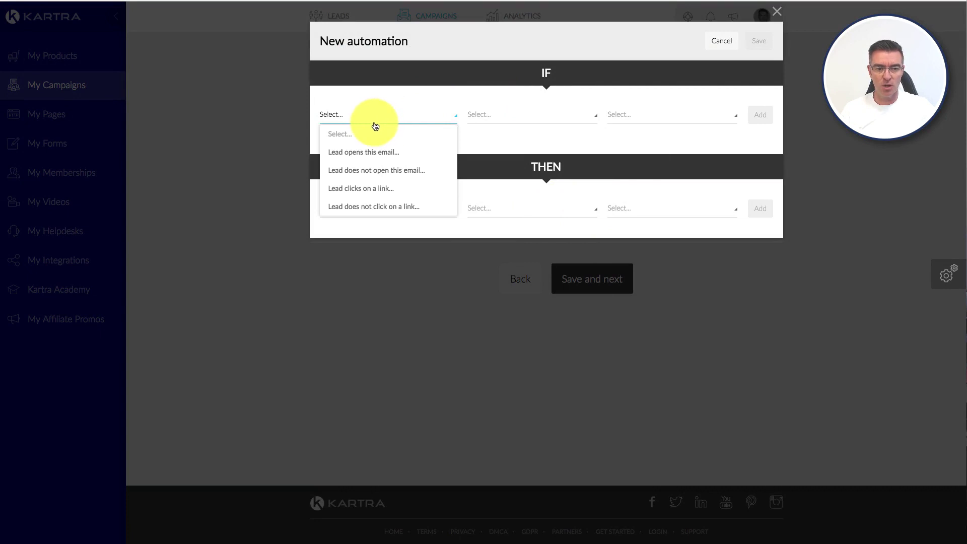
pyautogui.click(351, 154)
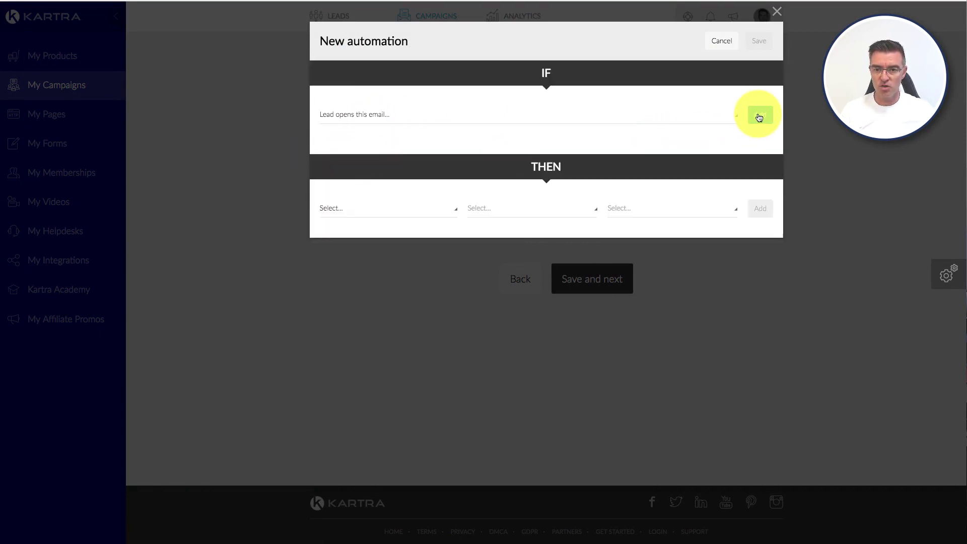
pyautogui.click(759, 117)
pyautogui.click(548, 194)
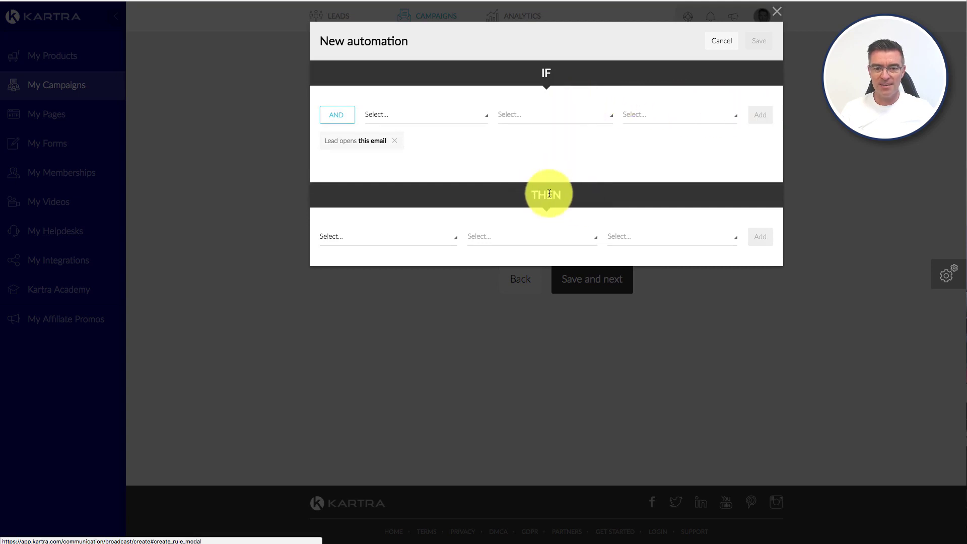
# Step: Make the action give 10 non-expiring points and save the rule
pyautogui.click(426, 239)
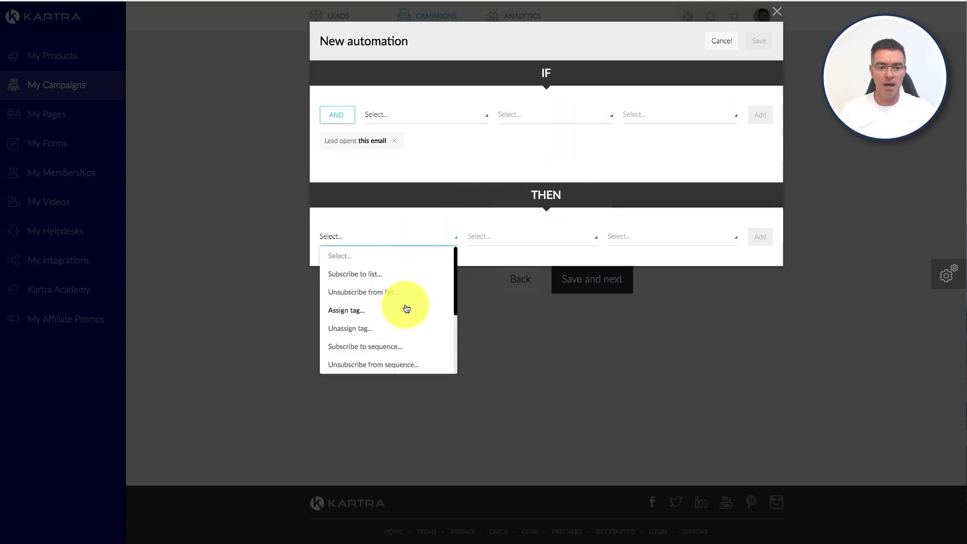
pyautogui.scroll(-3, 426, 301)
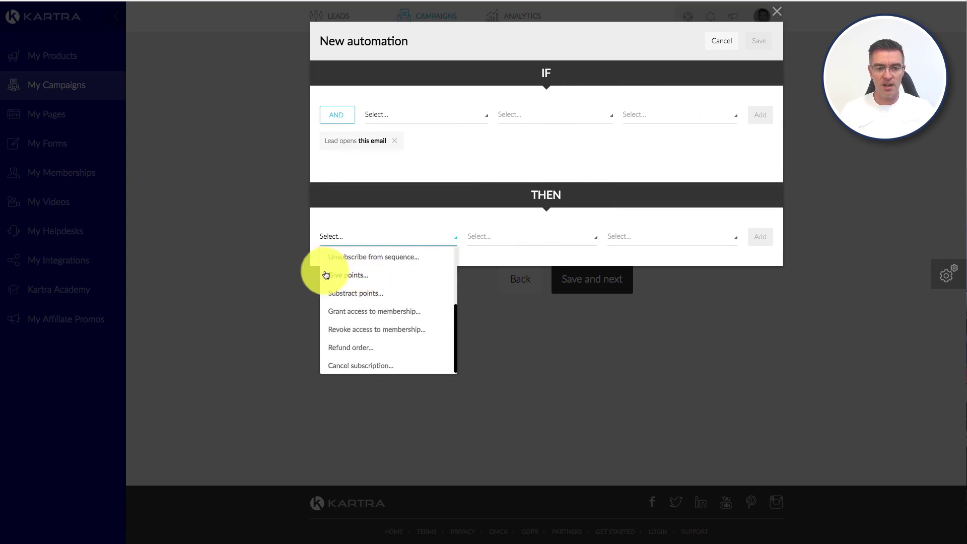
pyautogui.click(336, 275)
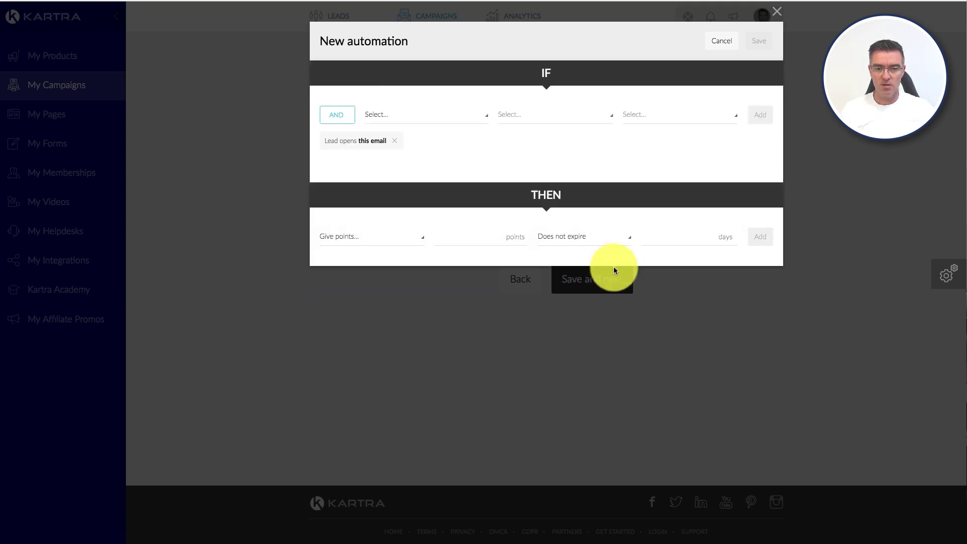
pyautogui.write('10')
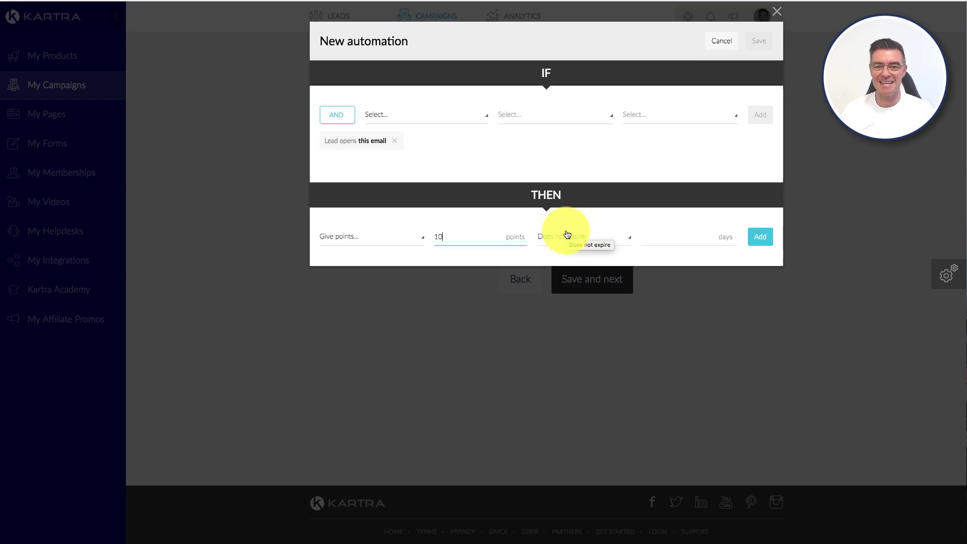
pyautogui.click(763, 240)
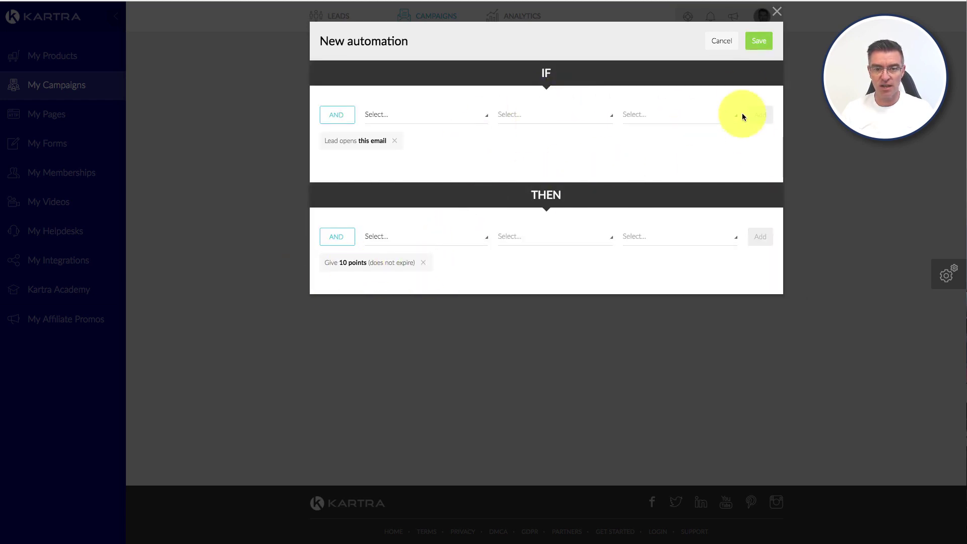
pyautogui.click(760, 40)
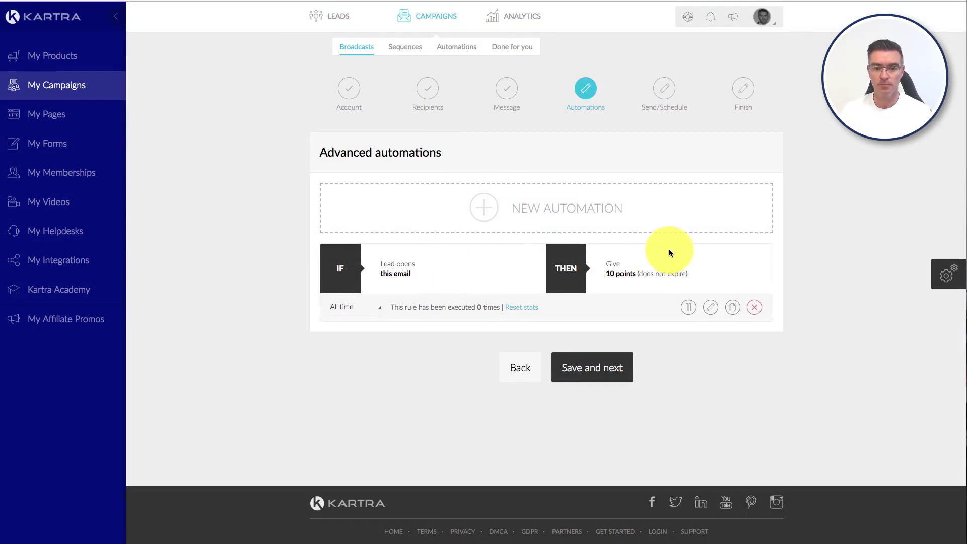
# Step: Start a second automation triggered when a lead clicks any link
pyautogui.click(540, 218)
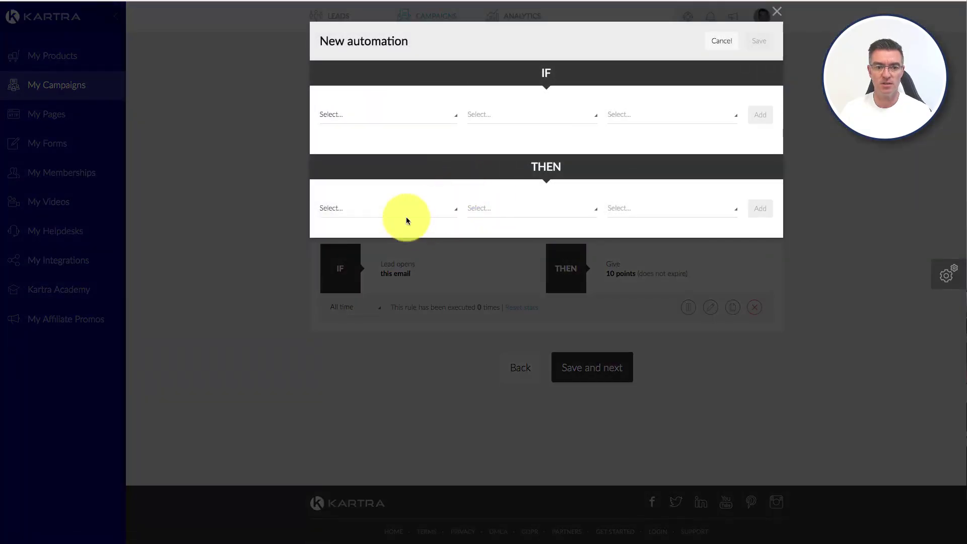
pyautogui.click(389, 116)
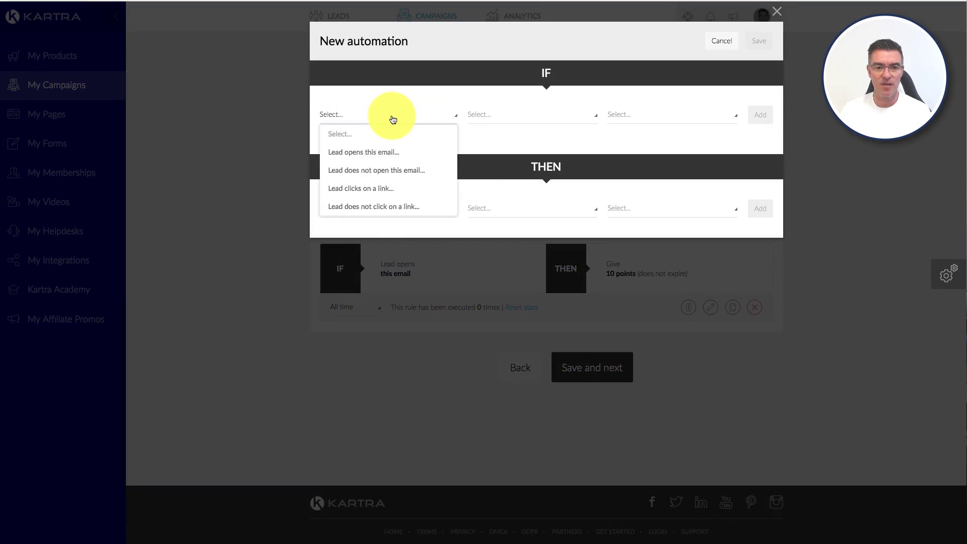
pyautogui.click(379, 187)
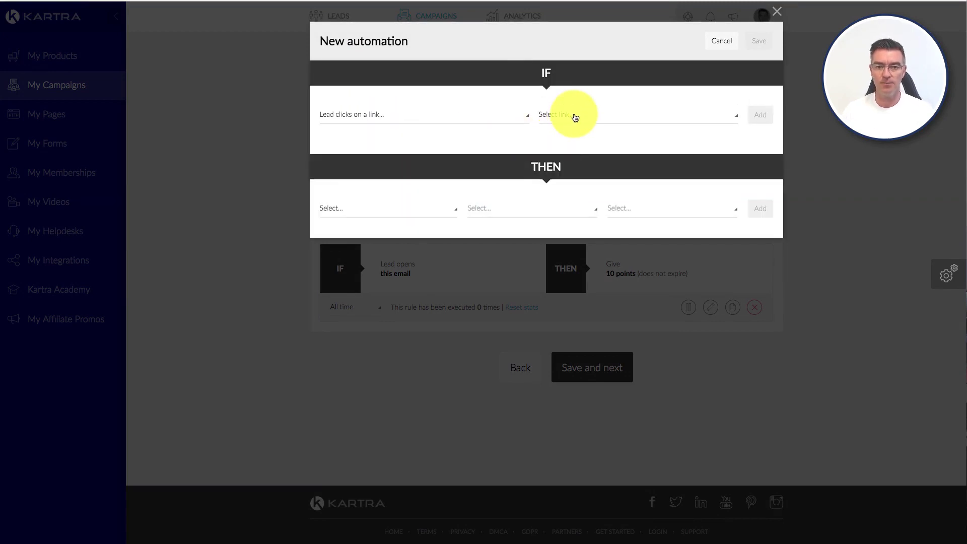
pyautogui.click(574, 118)
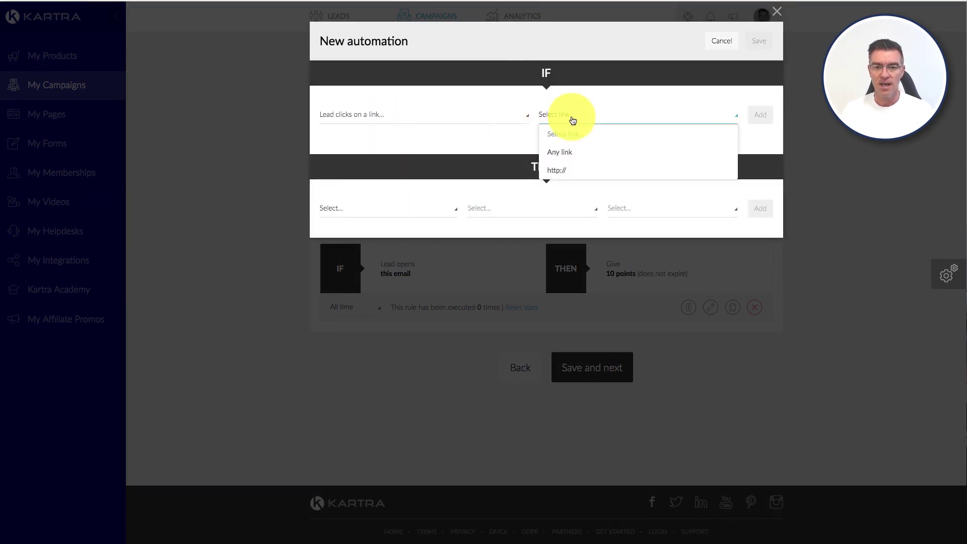
pyautogui.click(565, 151)
pyautogui.click(758, 118)
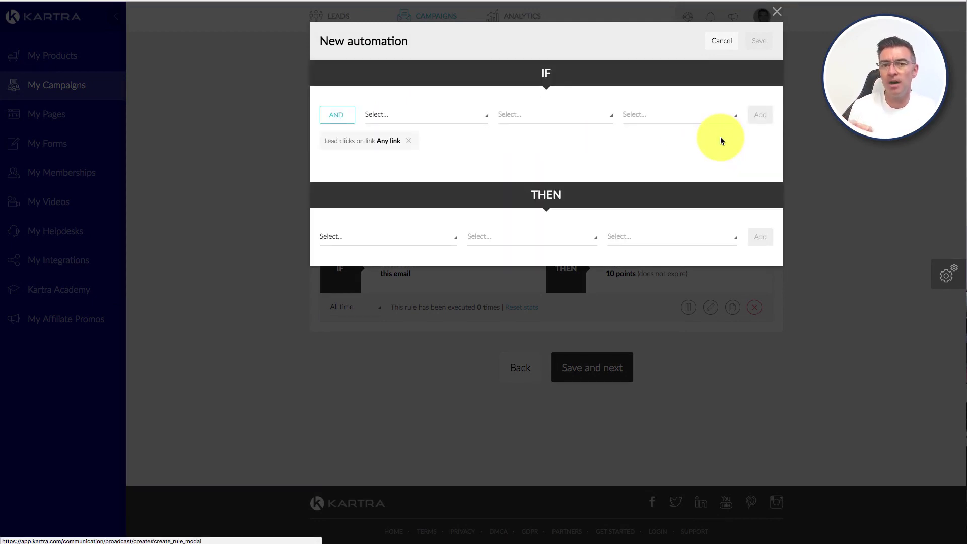
# Step: Set its action to give 20 points and save the link-click rule
pyautogui.click(459, 237)
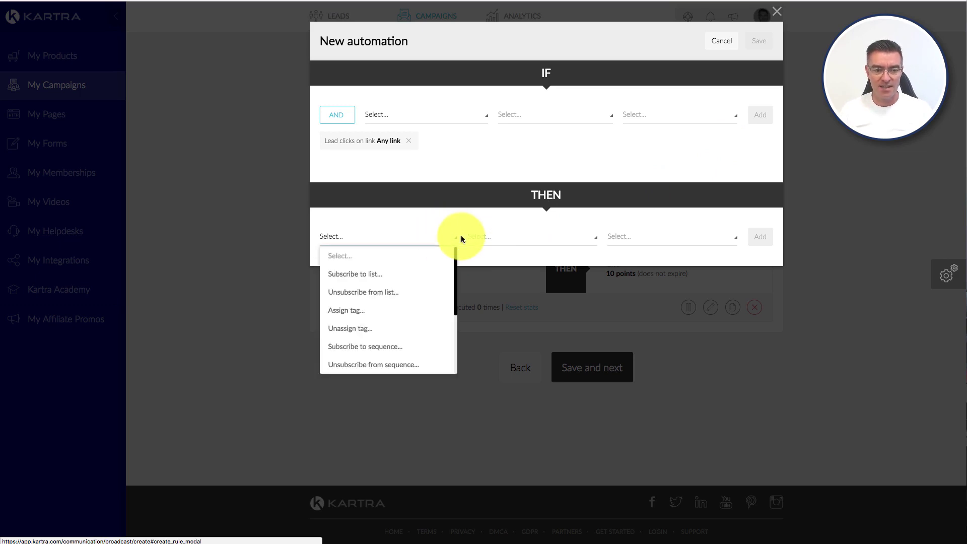
pyautogui.scroll(-3, 382, 301)
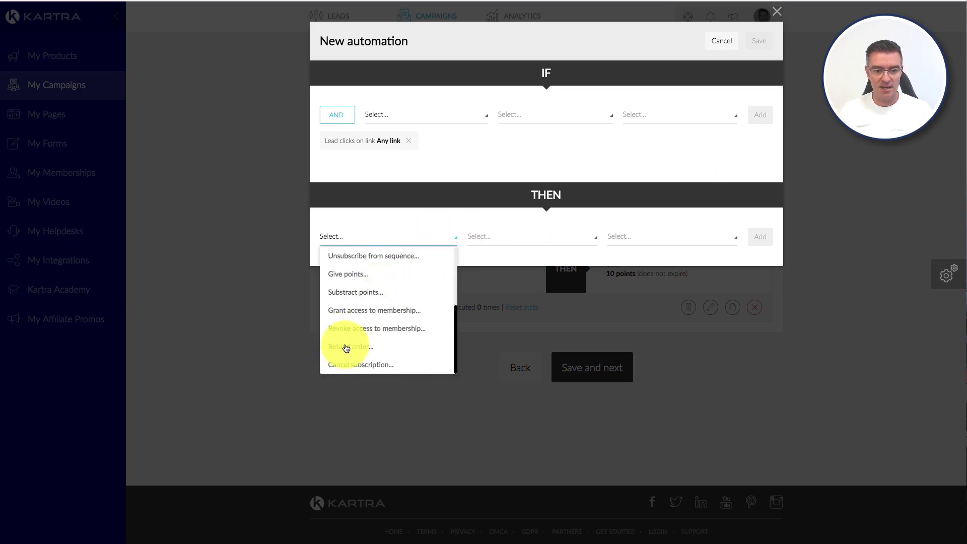
pyautogui.click(348, 274)
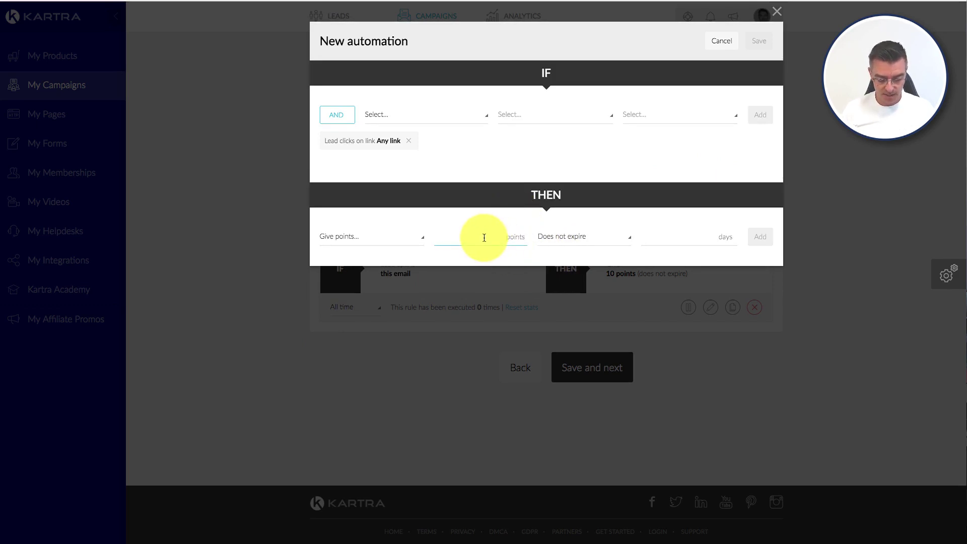
pyautogui.write('20')
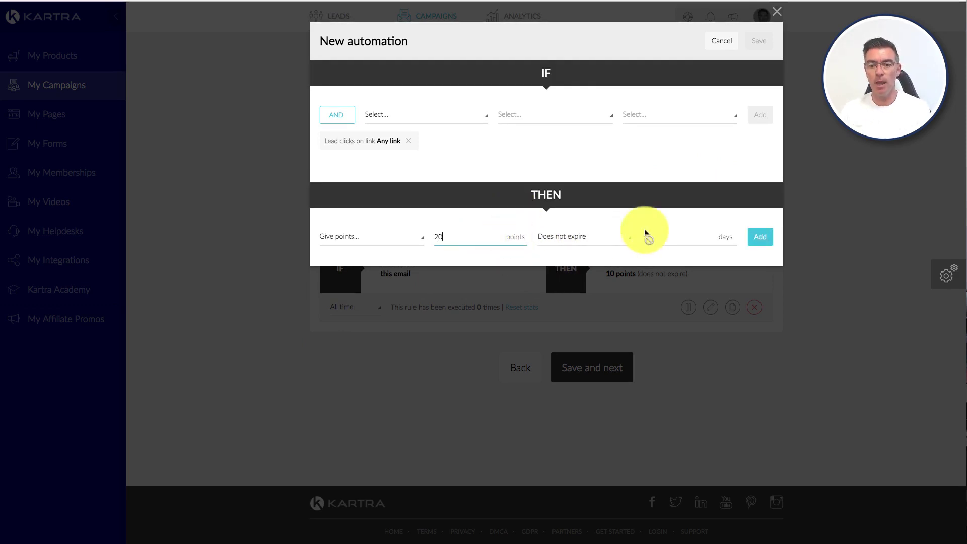
pyautogui.click(758, 238)
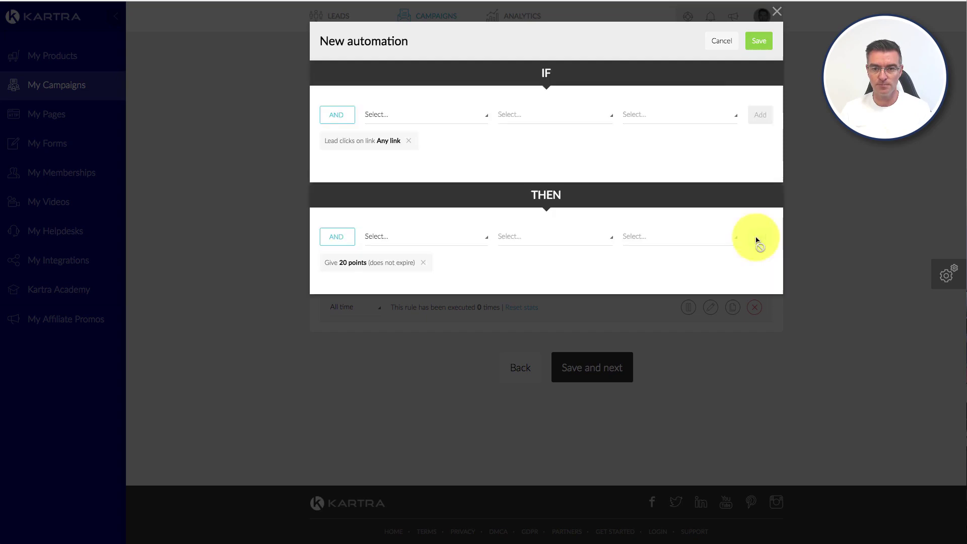
pyautogui.click(758, 41)
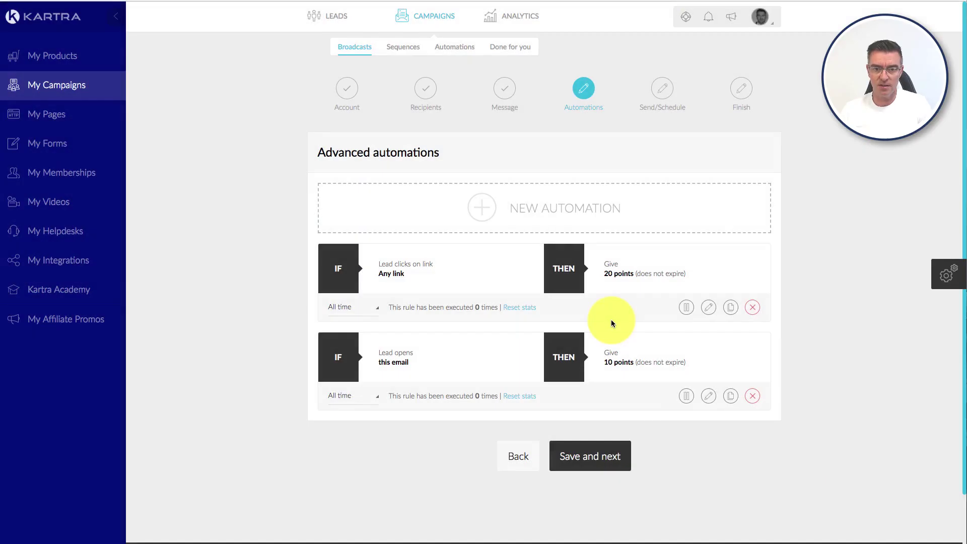
# Step: Try scheduling the broadcast for 07/26/2018 at 04:00, then switch to Send now for immediate delivery
pyautogui.click(592, 457)
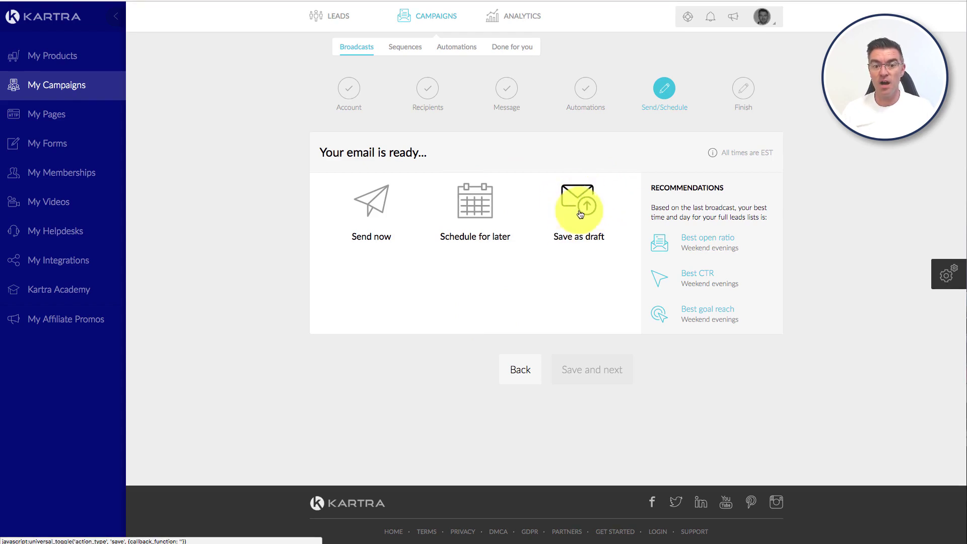
pyautogui.click(498, 208)
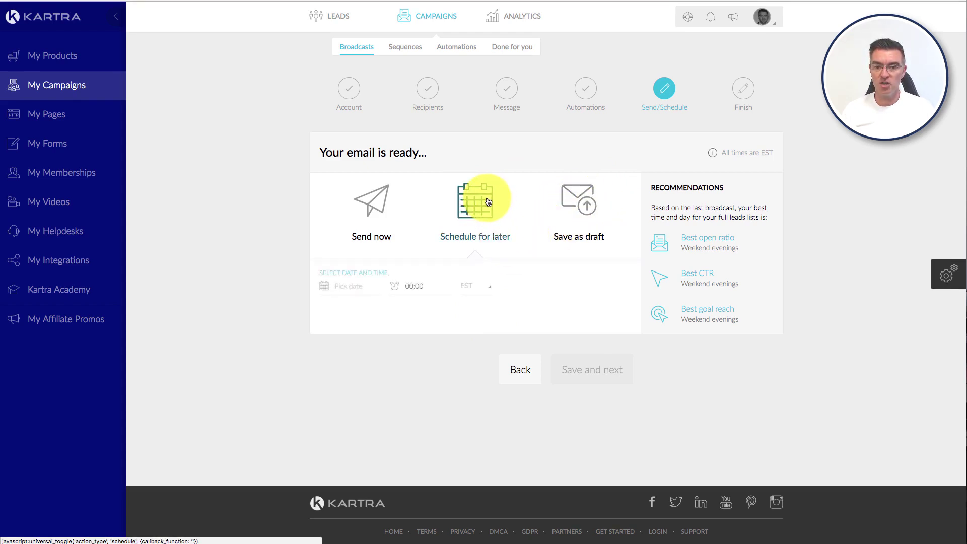
pyautogui.click(363, 284)
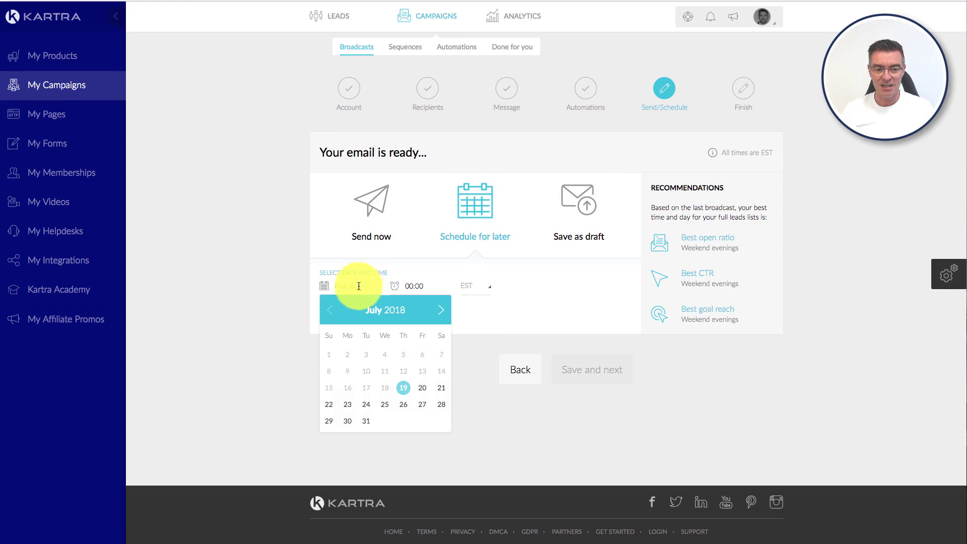
pyautogui.click(403, 406)
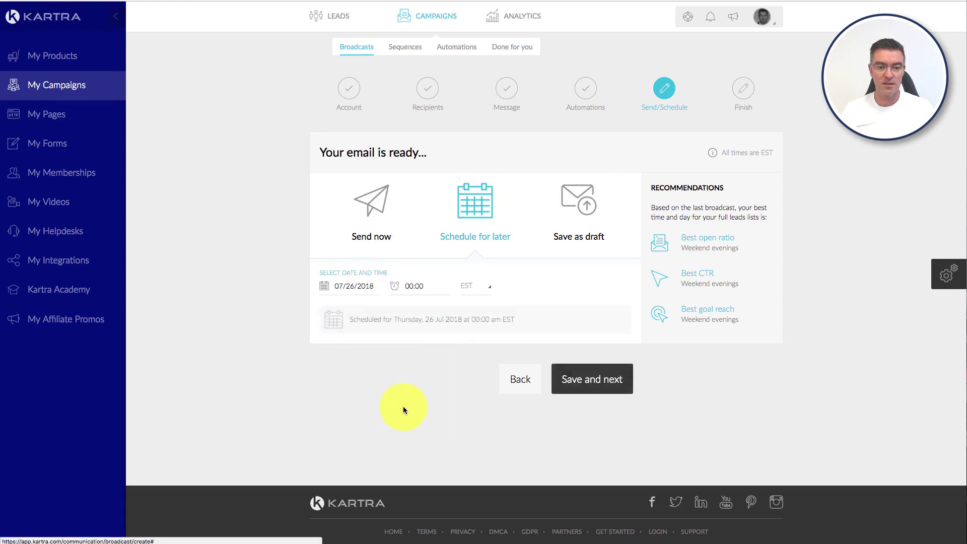
pyautogui.click(414, 285)
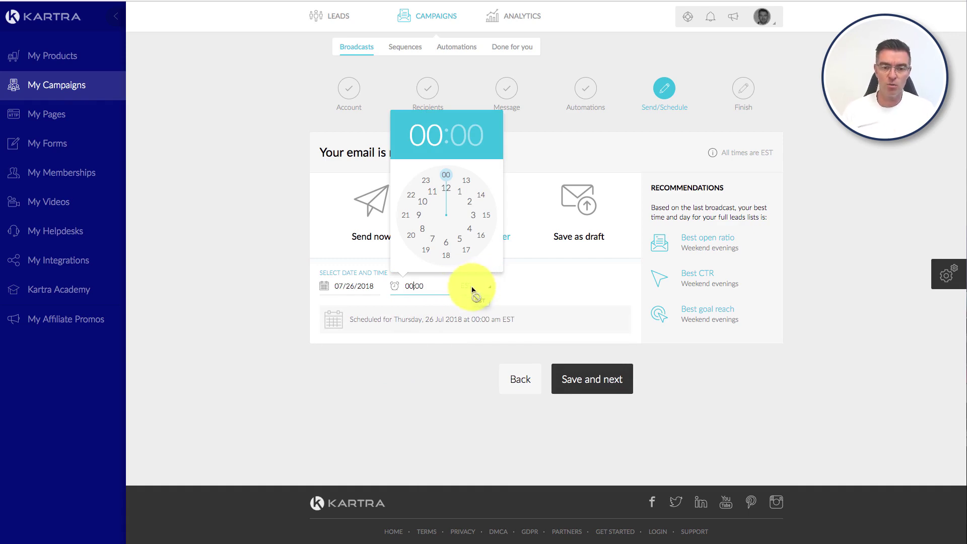
pyautogui.click(469, 229)
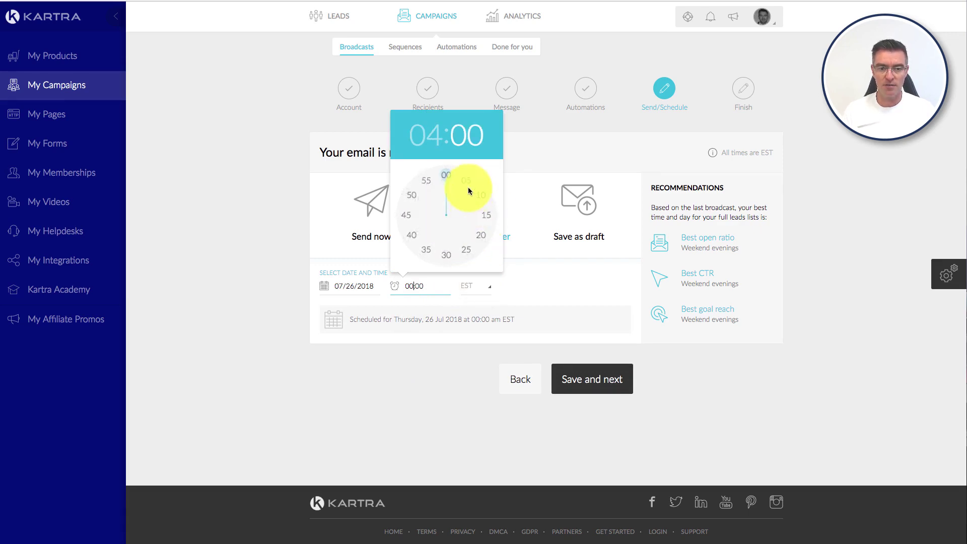
pyautogui.click(441, 178)
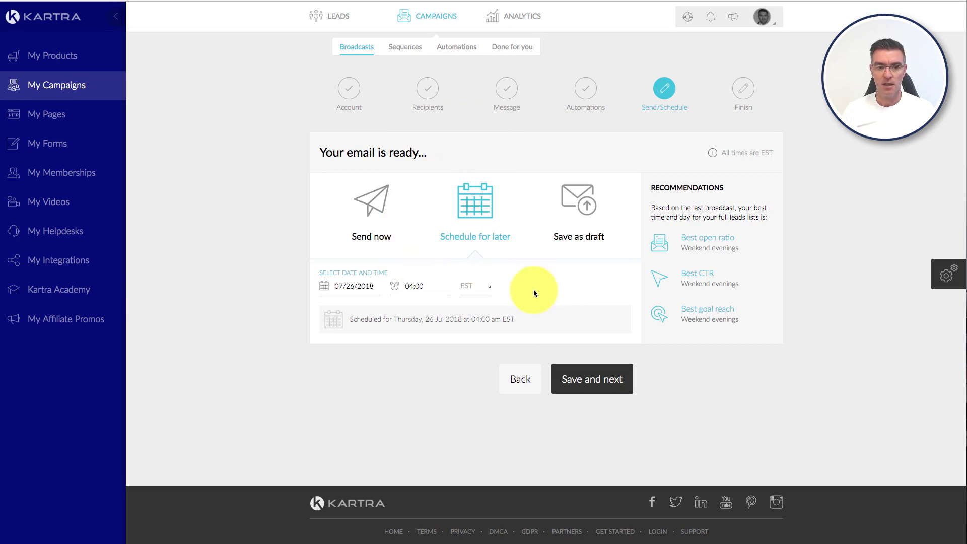
pyautogui.click(376, 201)
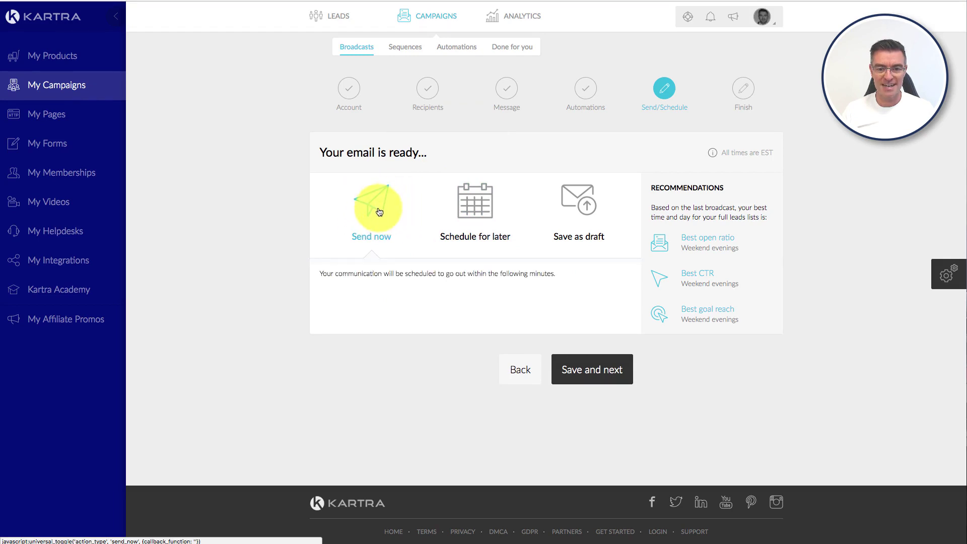